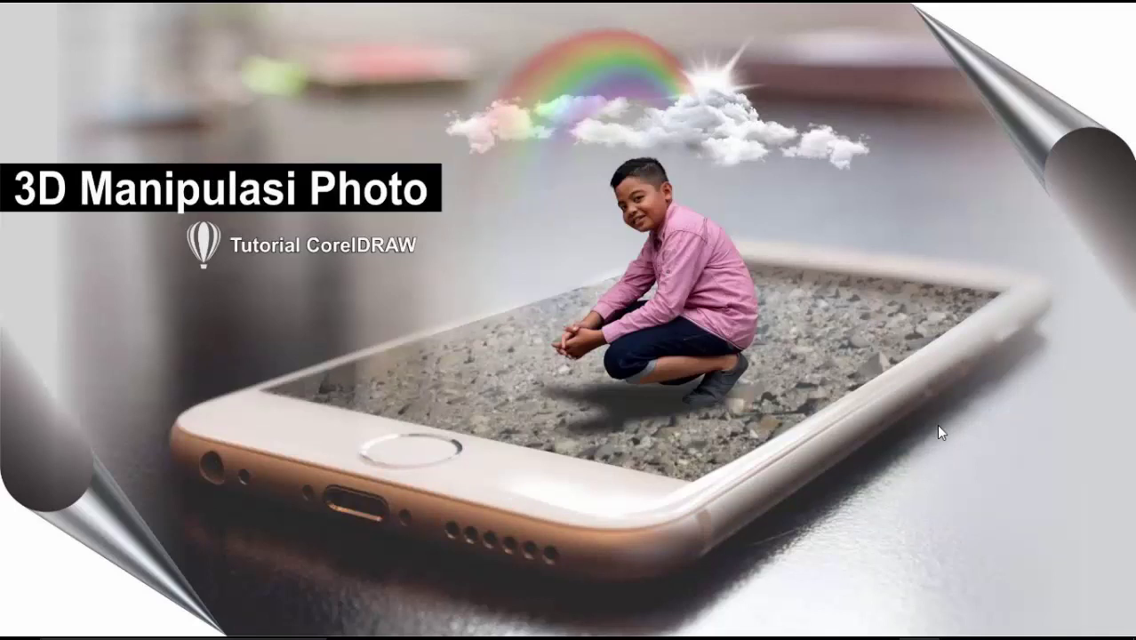
# Open the Manipulasi Photo folder with the cloud, rainbow, model, iphone and rays images in File Explorer
pyautogui.click(938, 425)
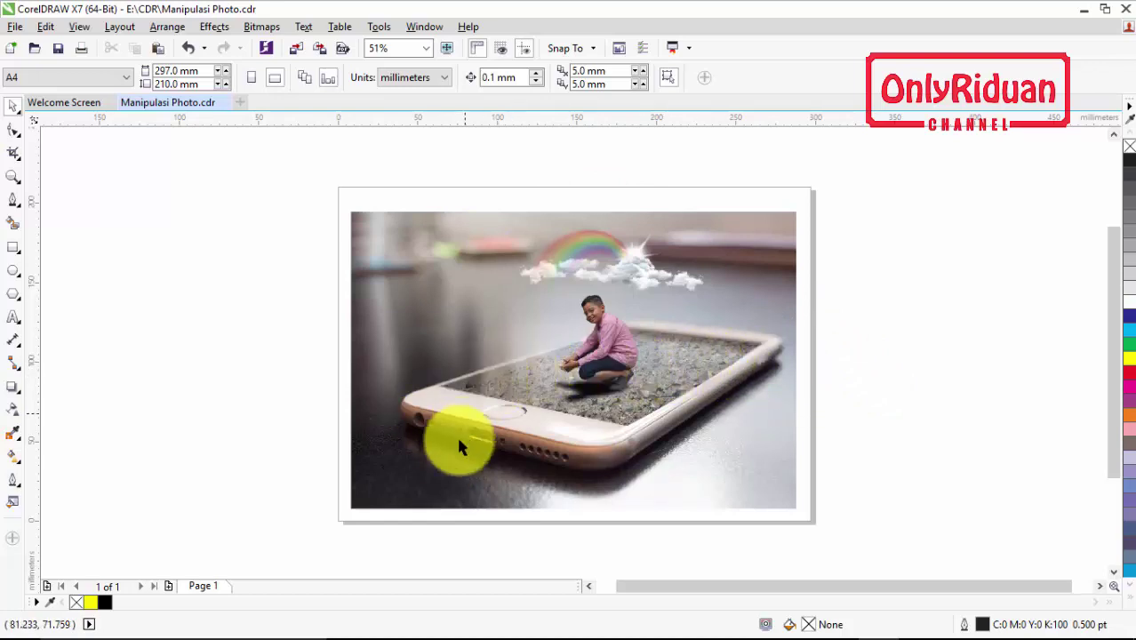
pyautogui.moveTo(436, 633)
pyautogui.click(391, 625)
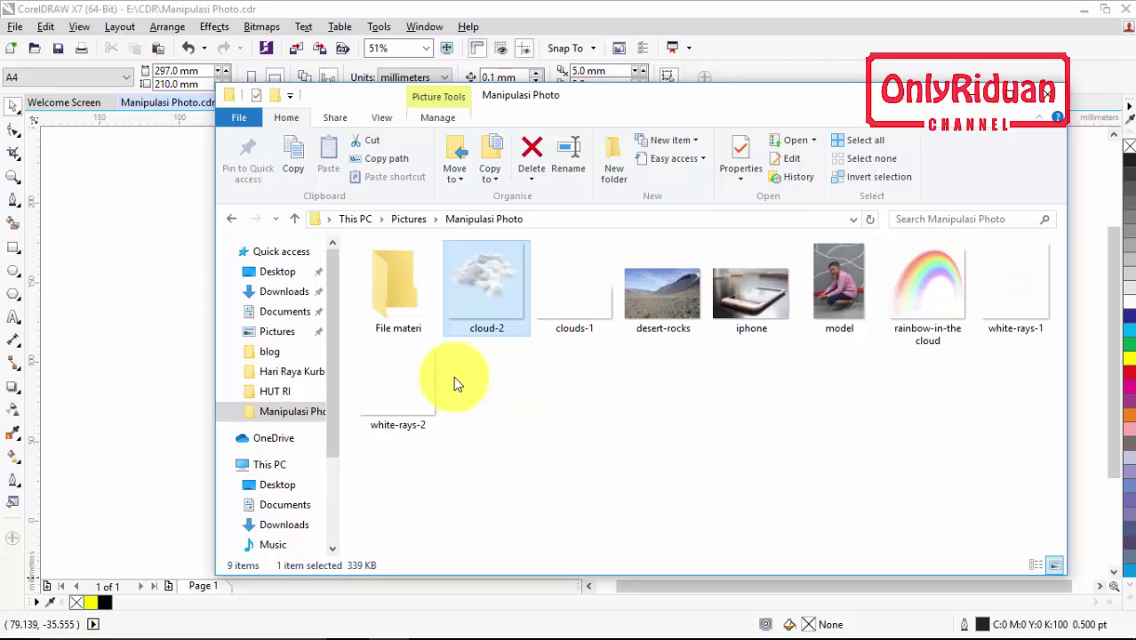
# Extract the 3D Manipulasi Photo archive into File materi using its password, then minimize Explorer
pyautogui.doubleClick(402, 298)
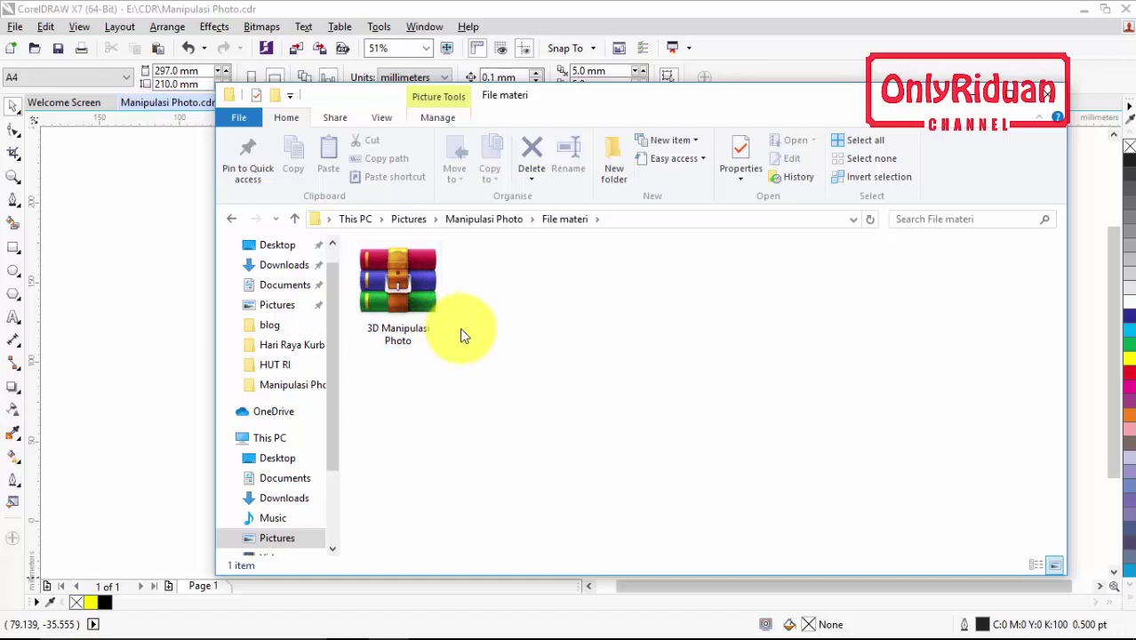
pyautogui.click(406, 278)
pyautogui.rightClick(405, 274)
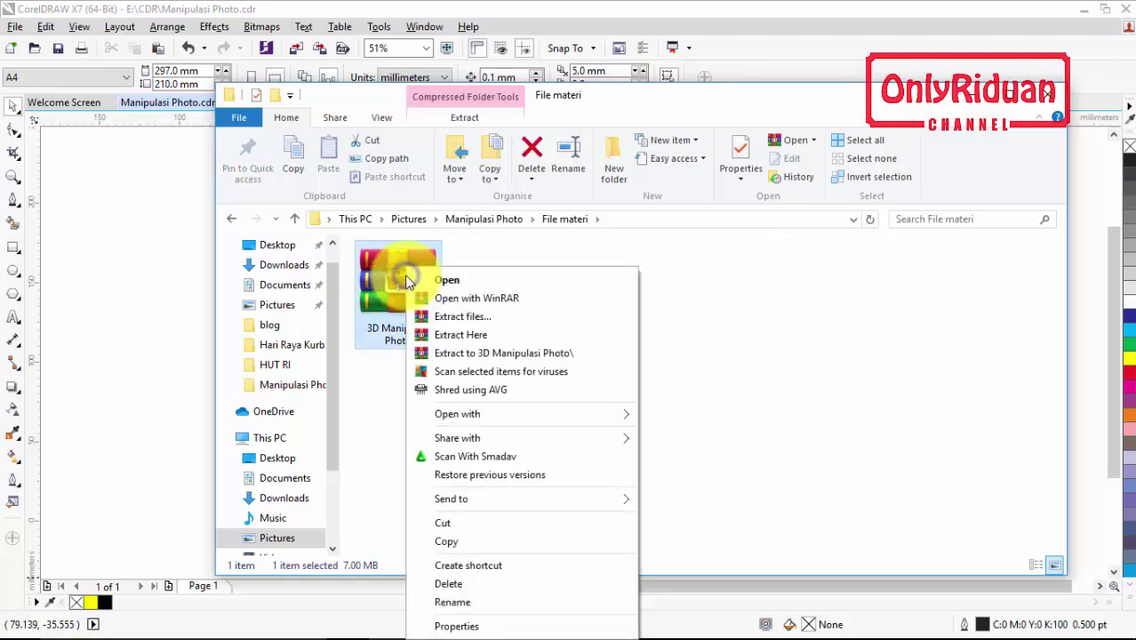
pyautogui.click(471, 331)
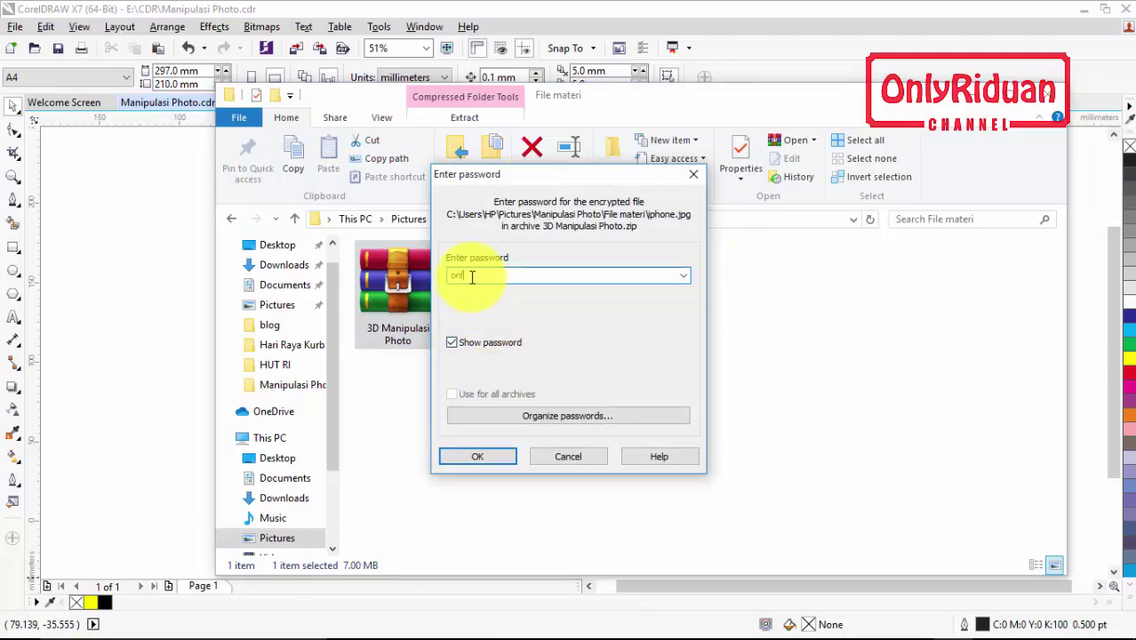
pyautogui.click(485, 457)
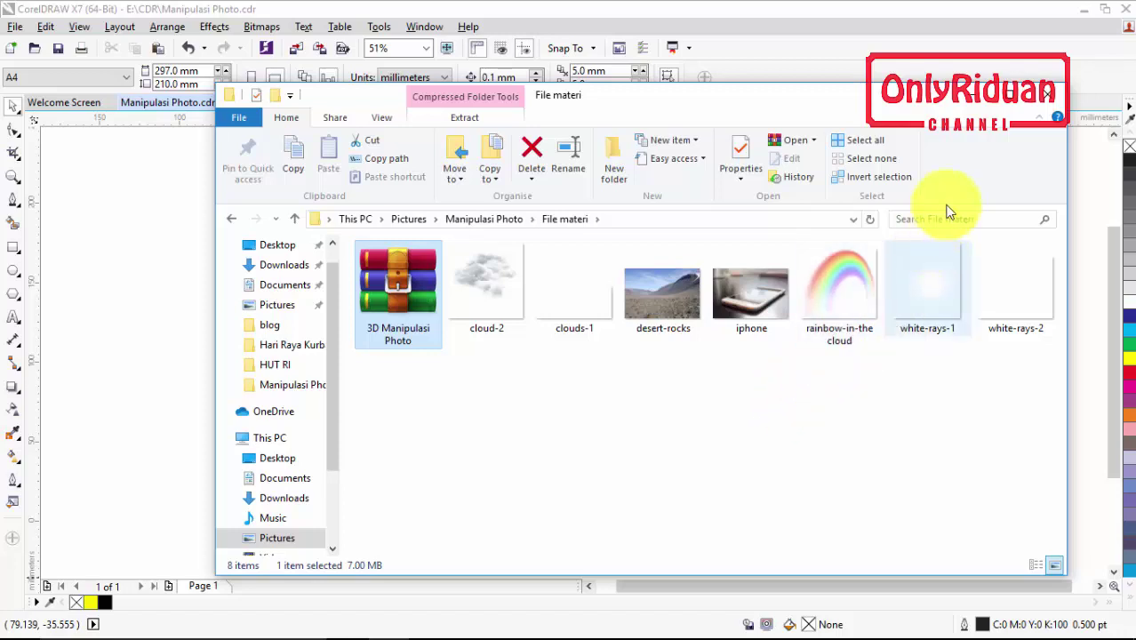
pyautogui.click(970, 99)
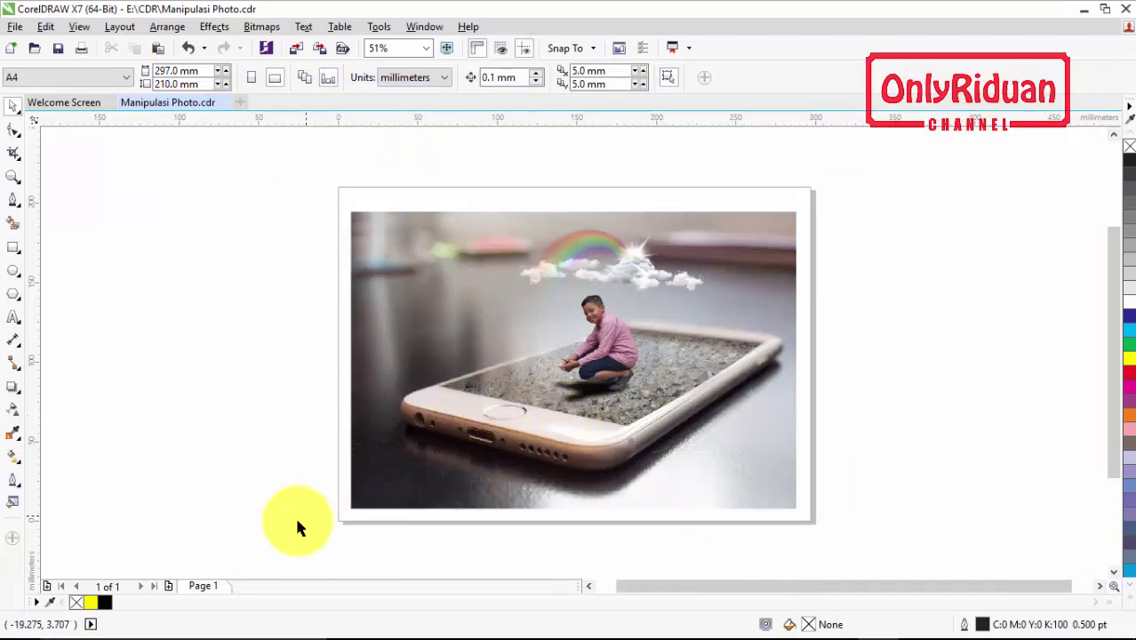
# Add Page 2 and import iphone.jpg, placing it at 248.13 × 165.42 mm
pyautogui.click(167, 588)
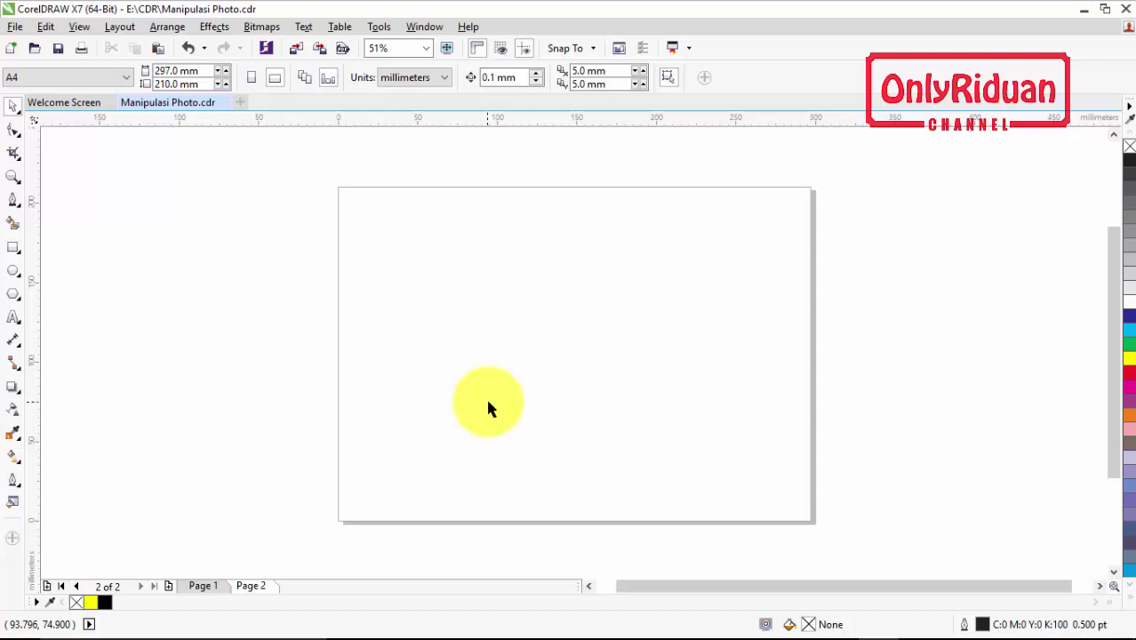
pyautogui.click(16, 29)
pyautogui.click(74, 283)
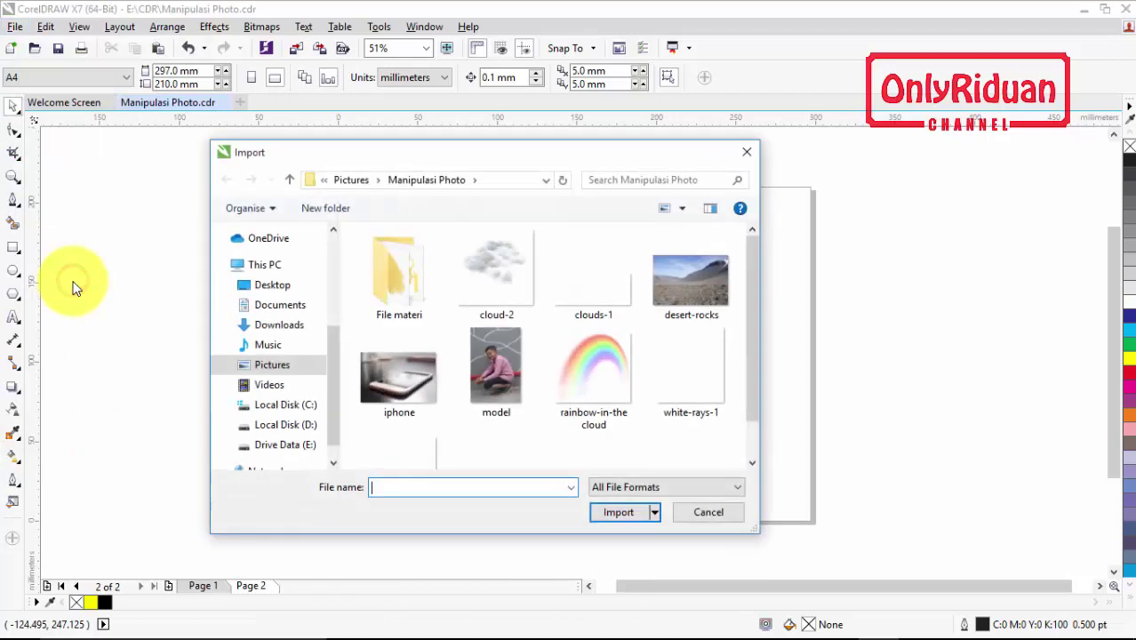
pyautogui.moveTo(751, 271); pyautogui.dragTo(753, 328)
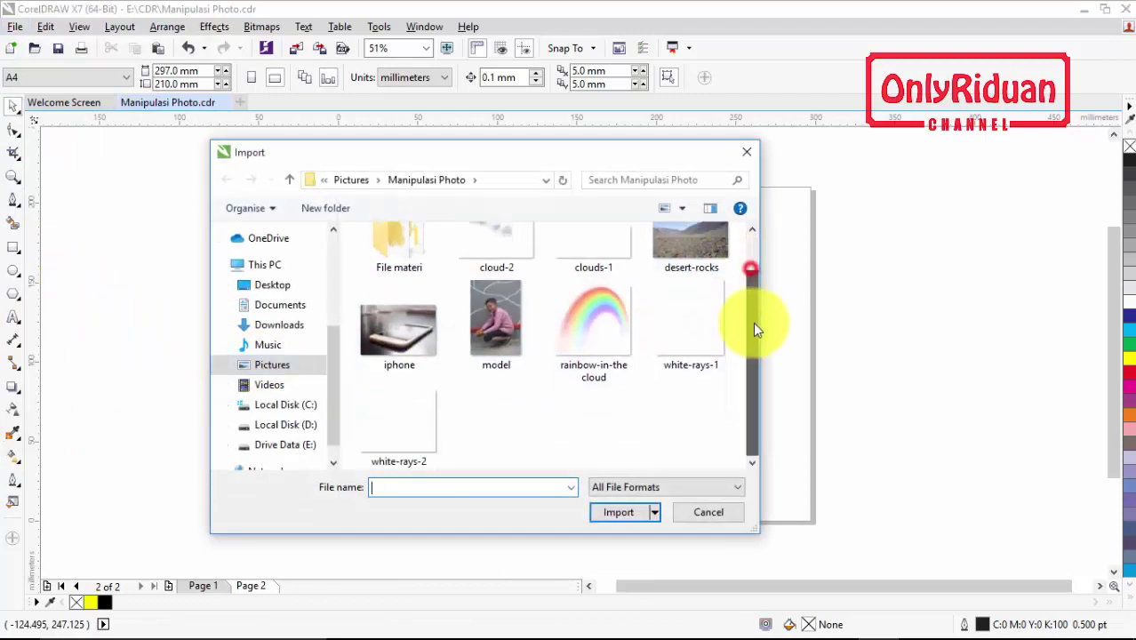
pyautogui.click(388, 332)
pyautogui.click(616, 511)
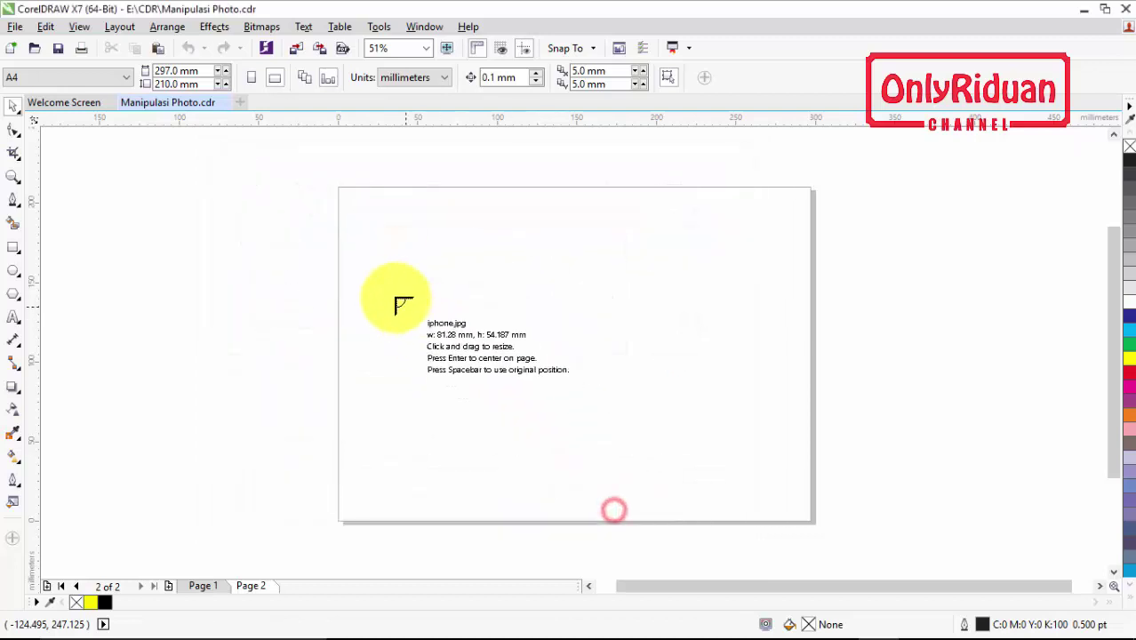
pyautogui.moveTo(358, 217); pyautogui.dragTo(763, 471)
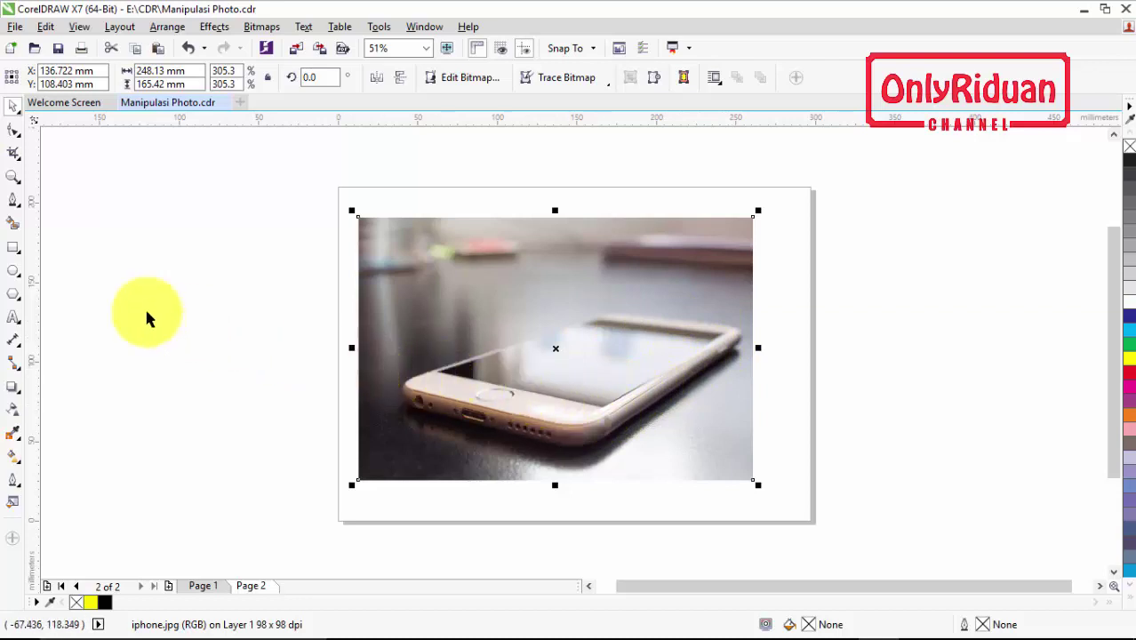
# With the 3-Point Curve tool, trace the phone screen's bottom and right edges
pyautogui.click(12, 204)
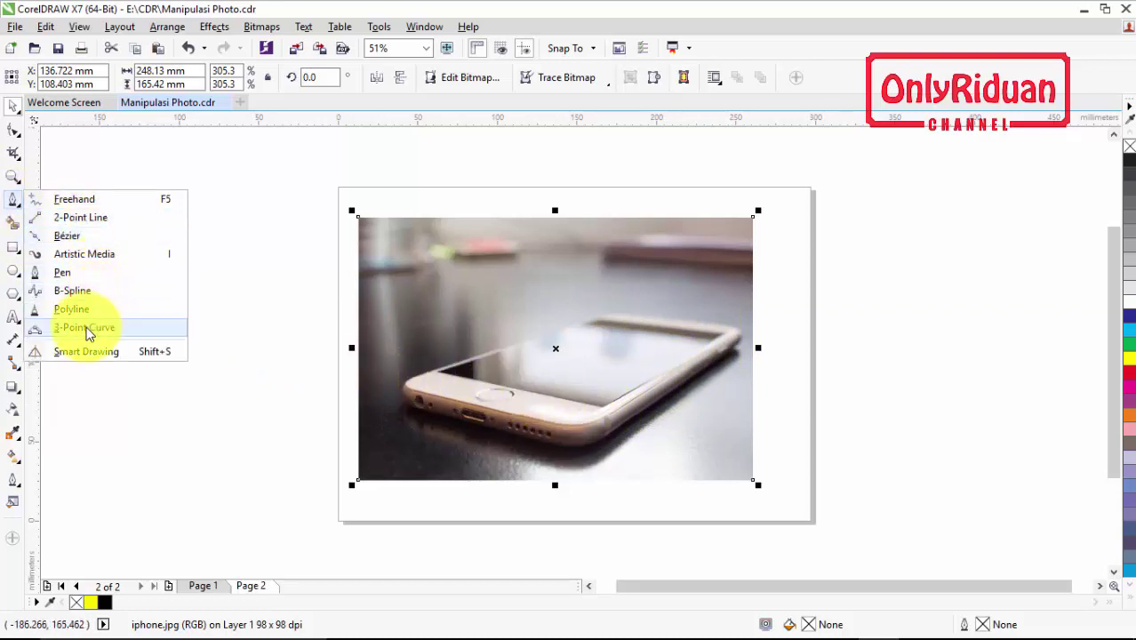
pyautogui.click(84, 328)
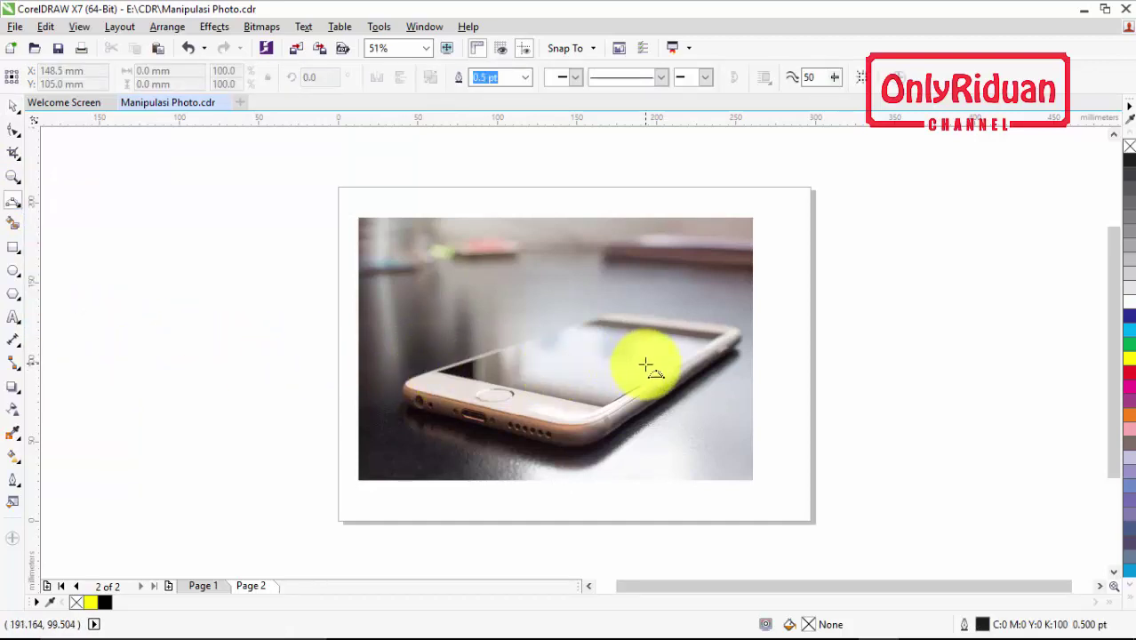
pyautogui.scroll(2, 637, 362)
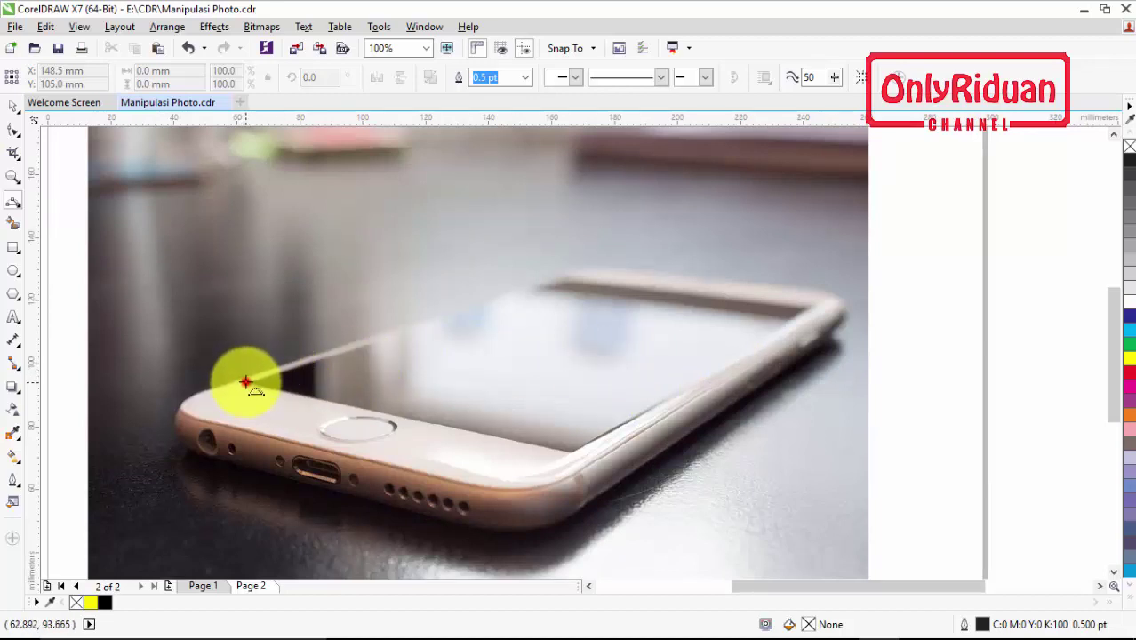
pyautogui.moveTo(242, 382); pyautogui.dragTo(573, 455)
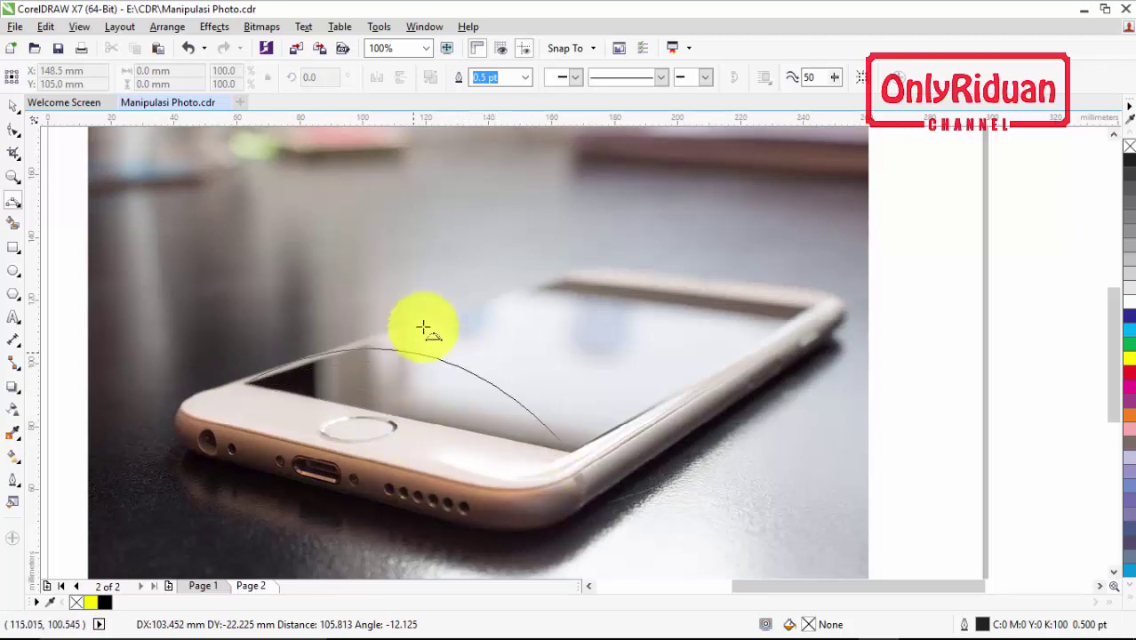
pyautogui.click(400, 416)
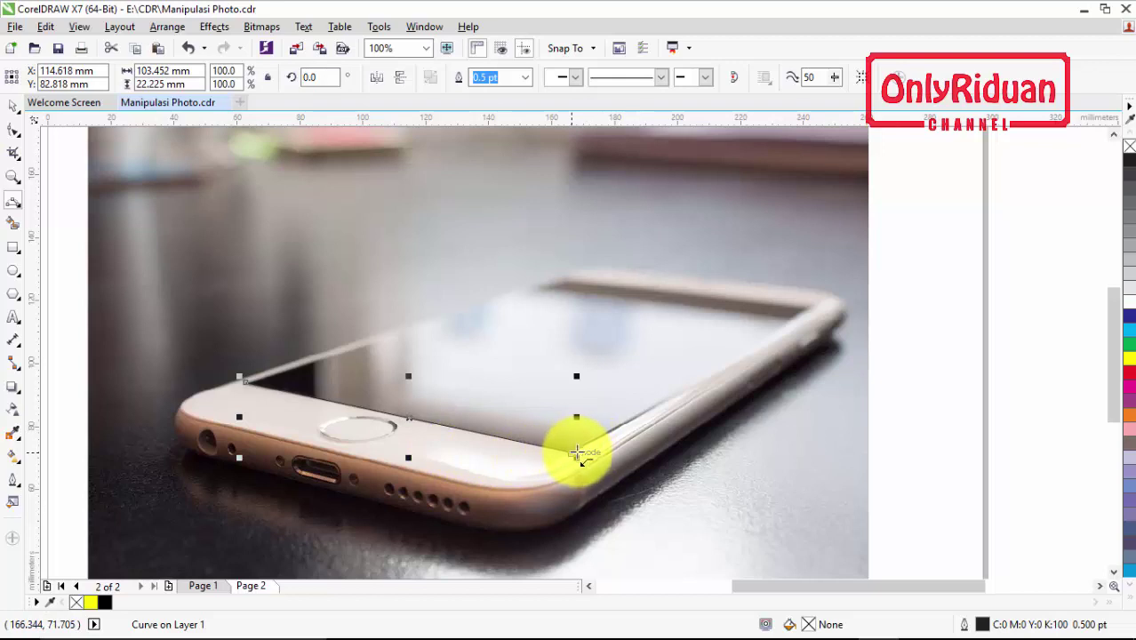
pyautogui.click(571, 452)
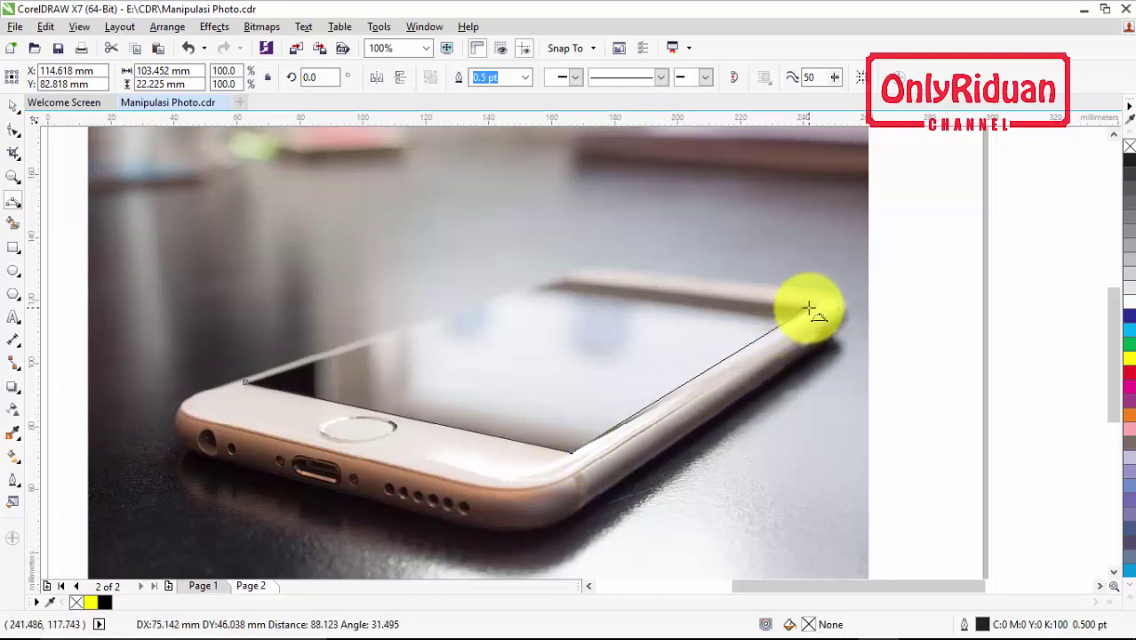
pyautogui.moveTo(809, 308); pyautogui.dragTo(732, 362)
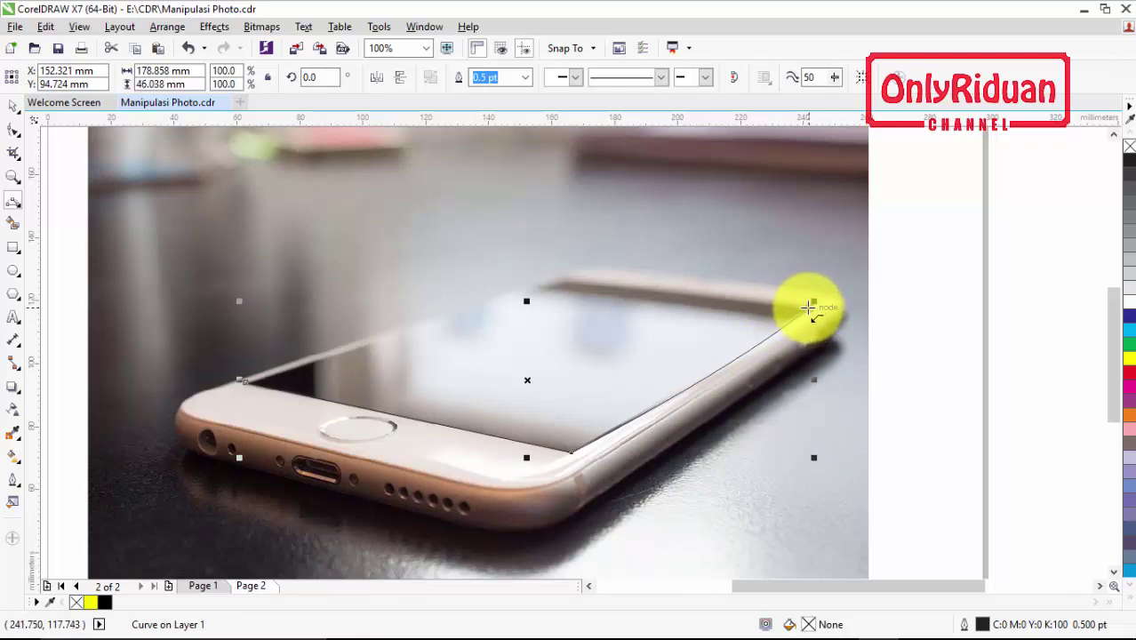
# Trace the screen's top edge and close the outline at the left corner (178.858 × 54.769 mm)
pyautogui.click(809, 308)
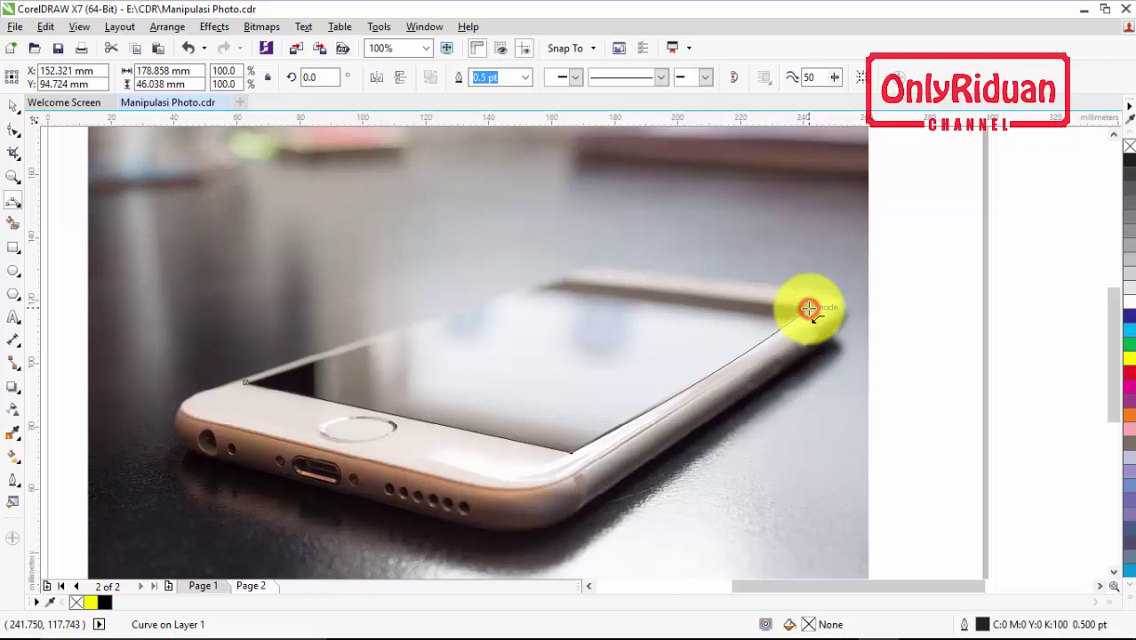
pyautogui.click(563, 281)
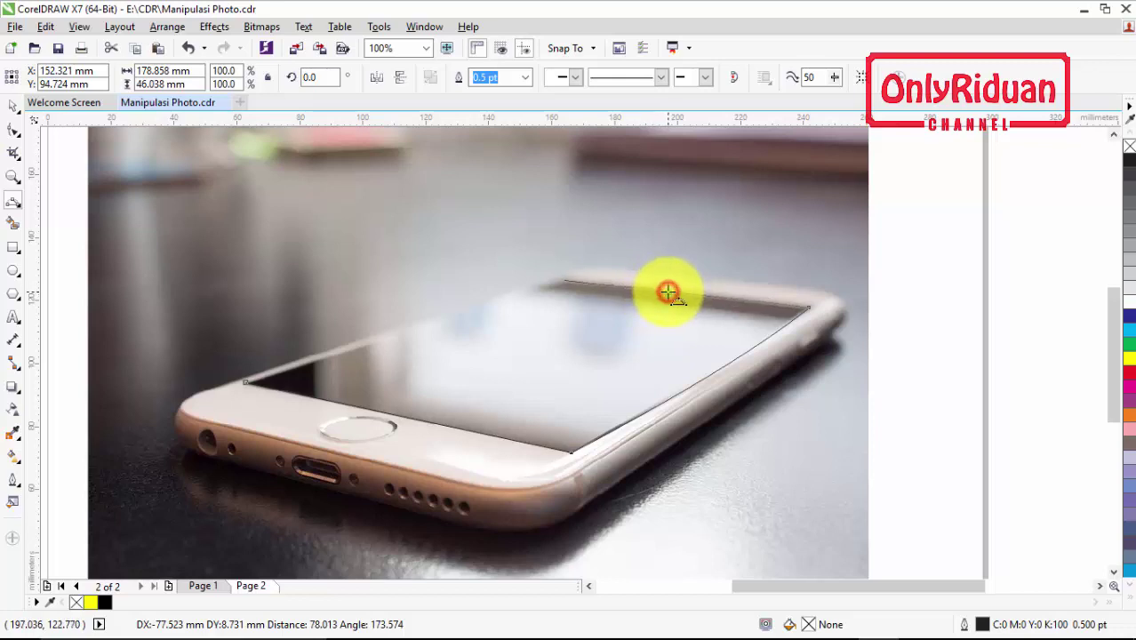
pyautogui.doubleClick(669, 292)
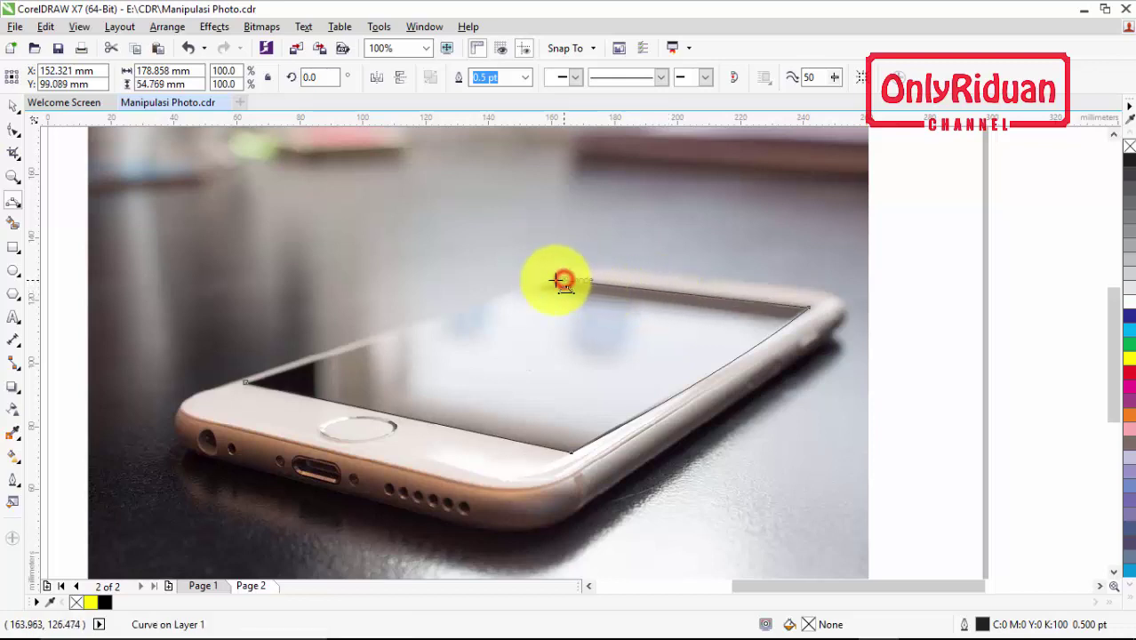
pyautogui.click(563, 281)
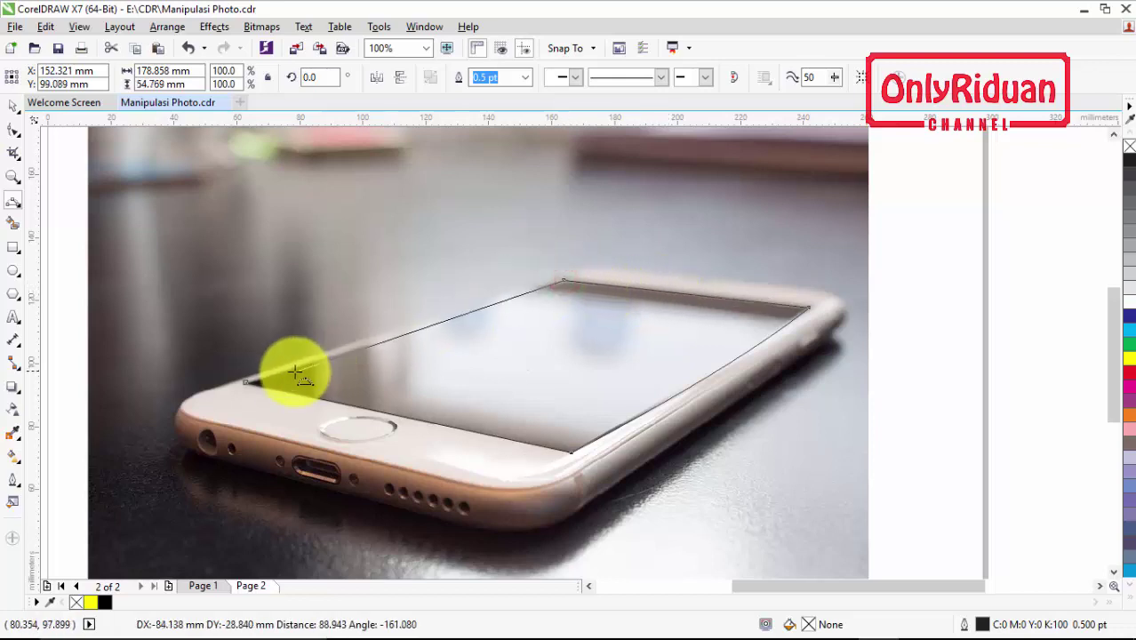
pyautogui.click(245, 382)
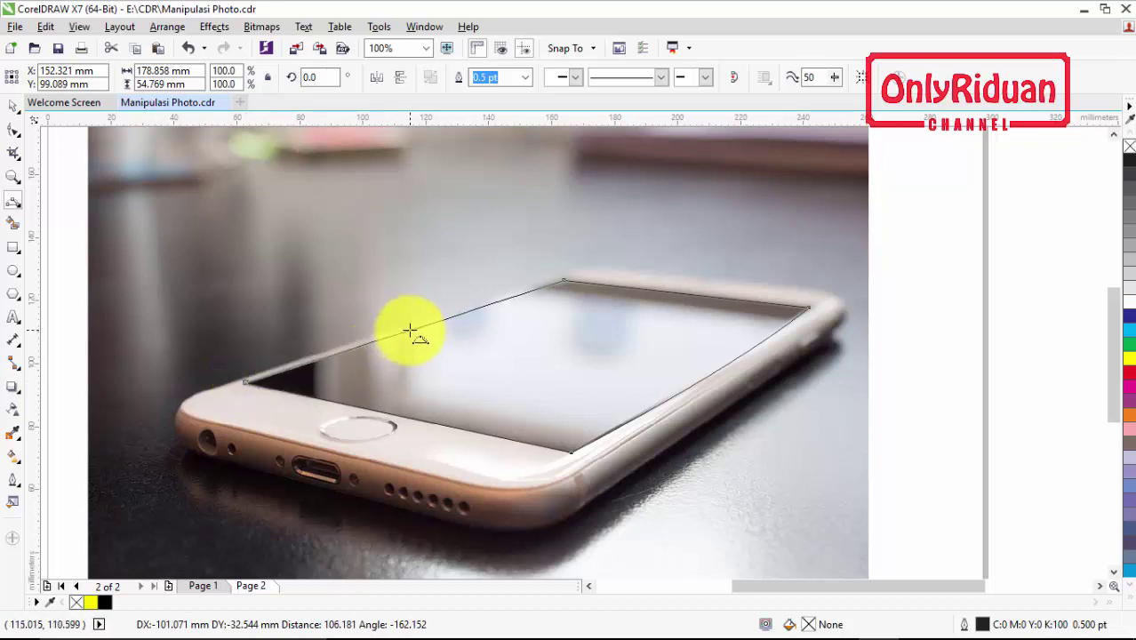
pyautogui.doubleClick(409, 331)
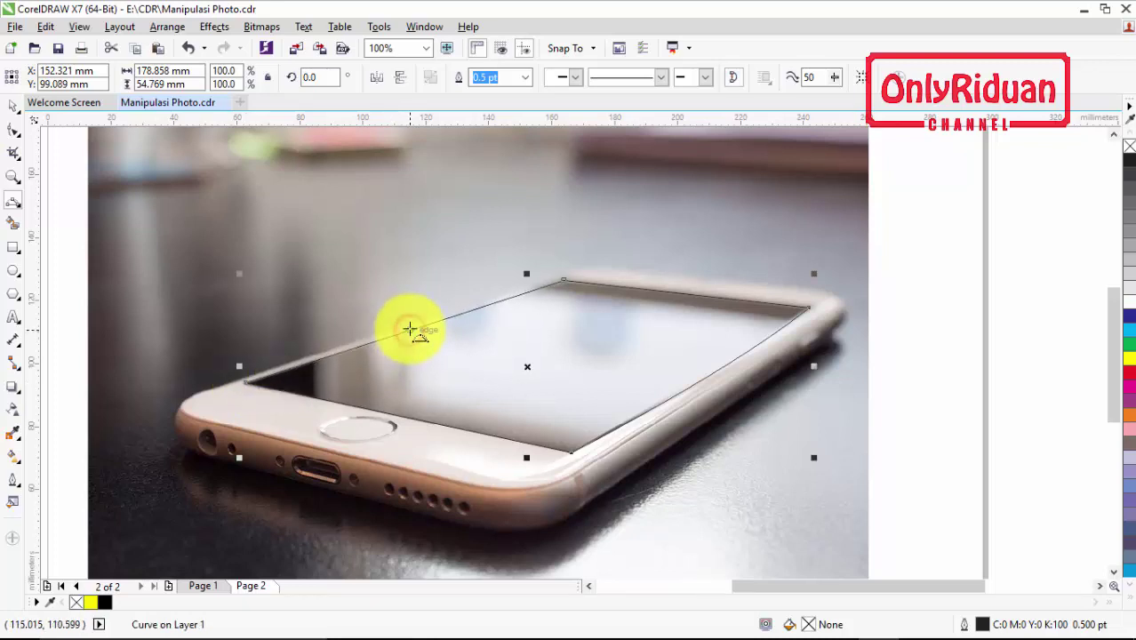
pyautogui.scroll(-2, 411, 330)
pyautogui.scroll(1, 409, 328)
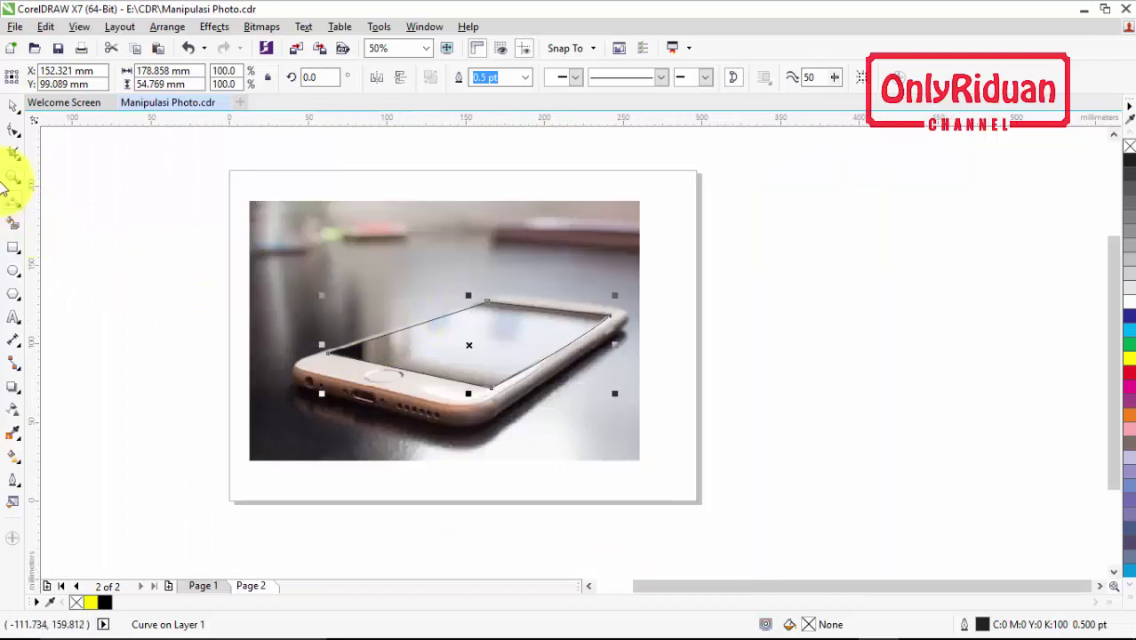
pyautogui.click(13, 105)
# Undo moving the screen curve so it stays aligned over the phone screen, then return to Page 2
pyautogui.moveTo(468, 345); pyautogui.dragTo(787, 343)
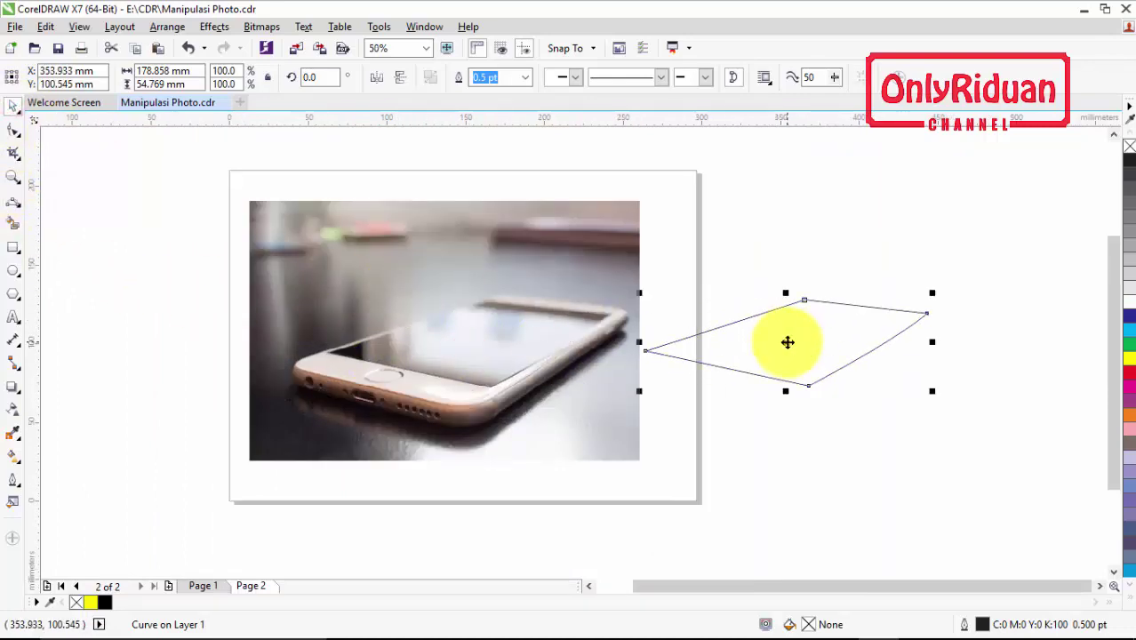
pyautogui.hotkey('ctrl', 'z')
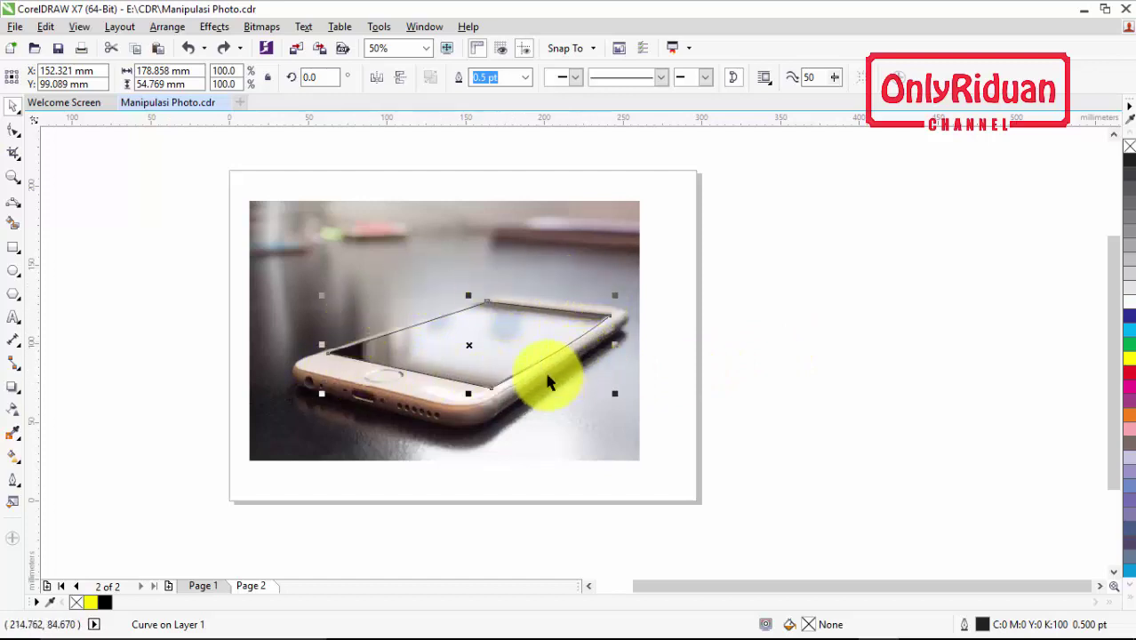
pyautogui.click(204, 587)
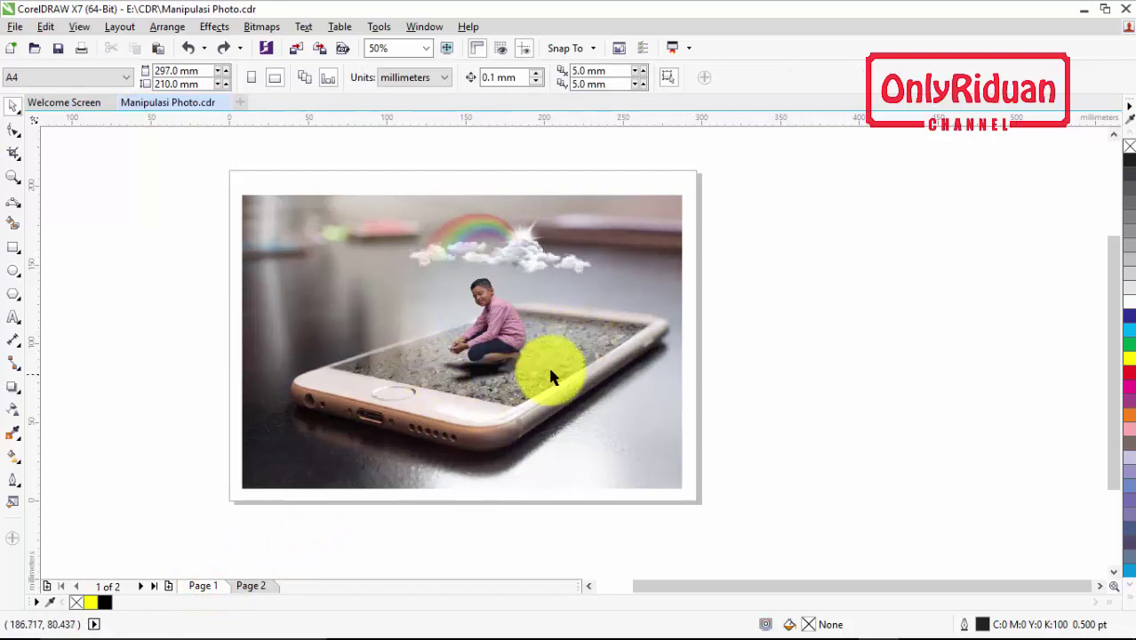
pyautogui.click(253, 585)
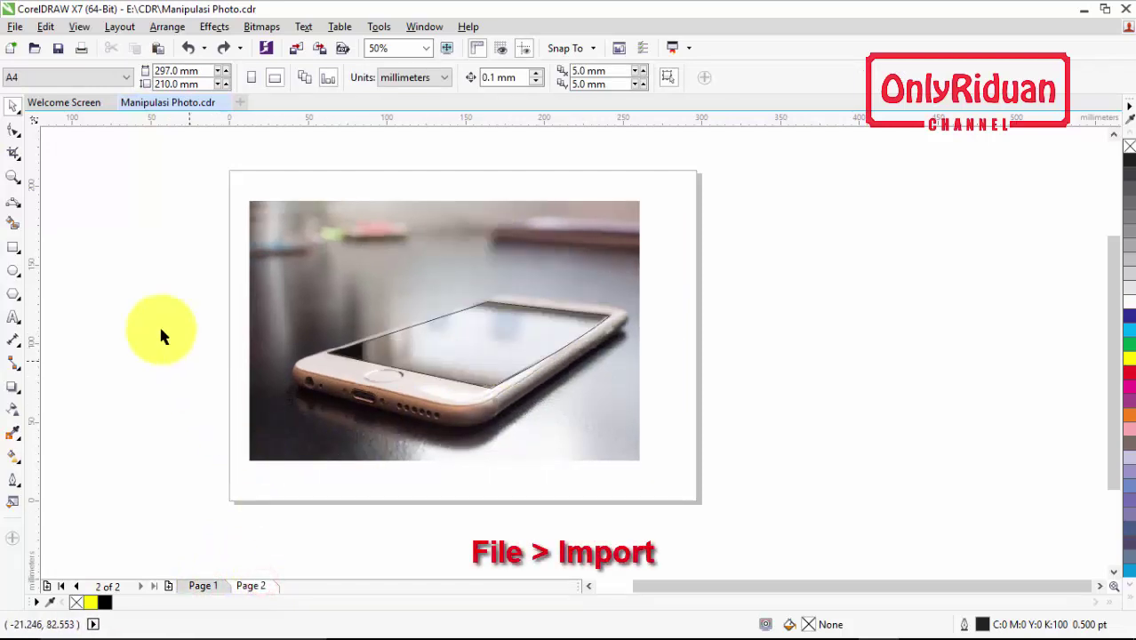
# Import the desert-rocks image and place it on Page 2
pyautogui.click(15, 27)
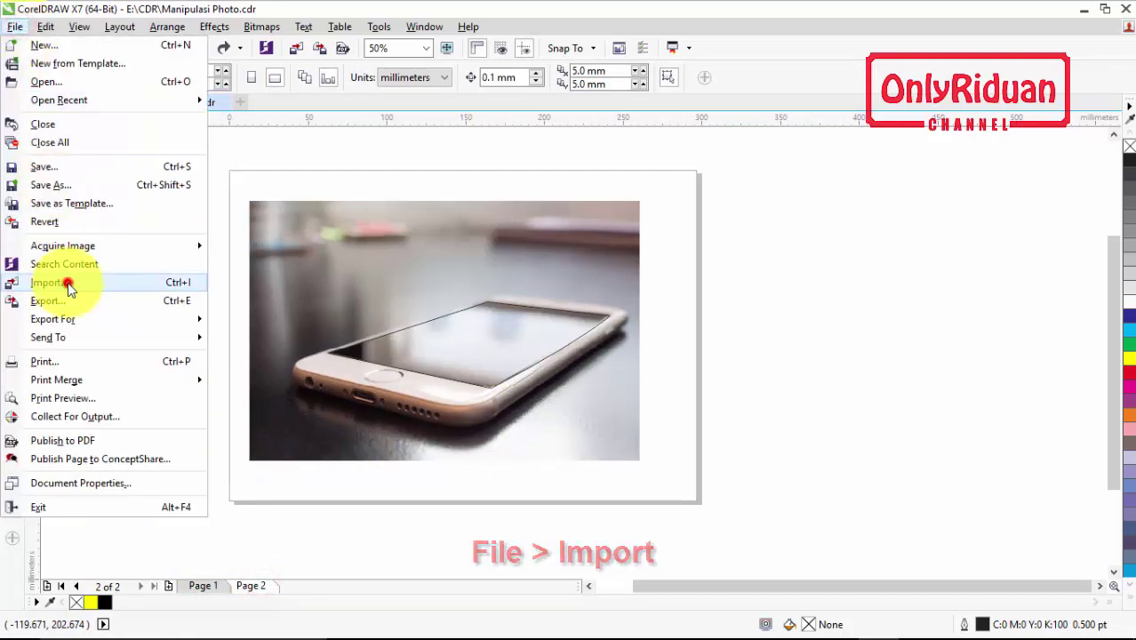
pyautogui.click(68, 282)
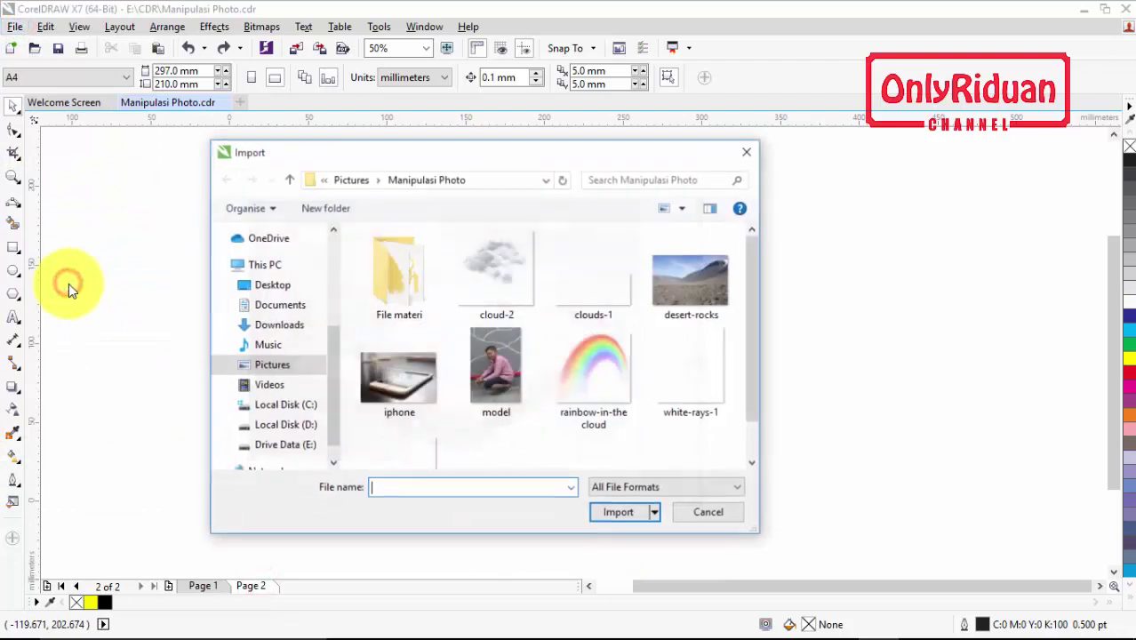
pyautogui.click(709, 282)
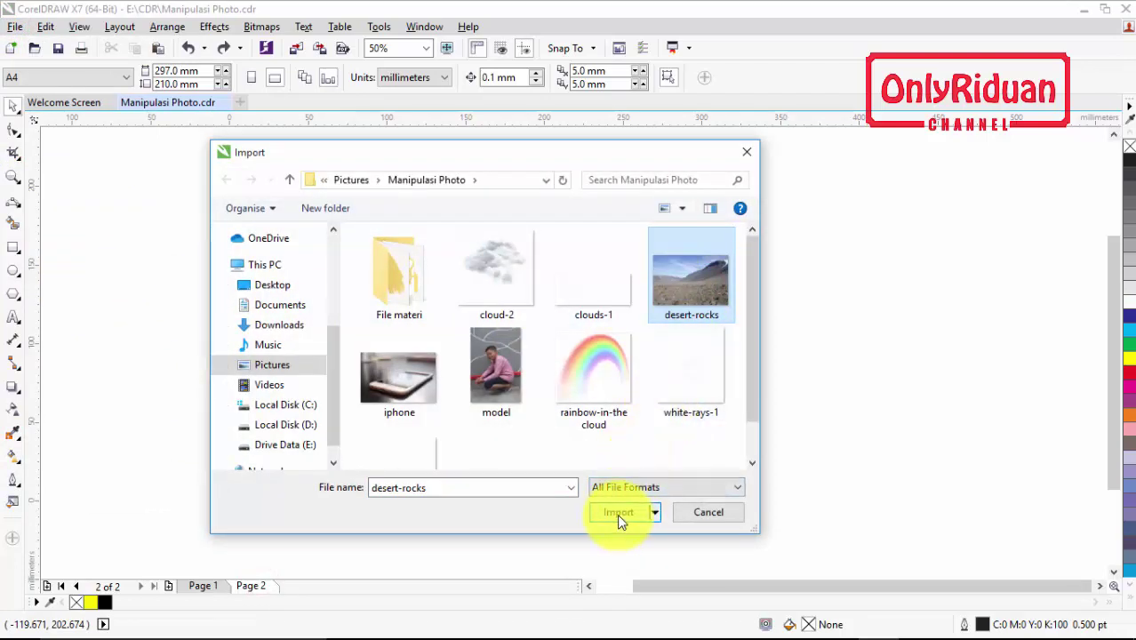
pyautogui.click(619, 514)
pyautogui.moveTo(284, 234); pyautogui.dragTo(647, 447)
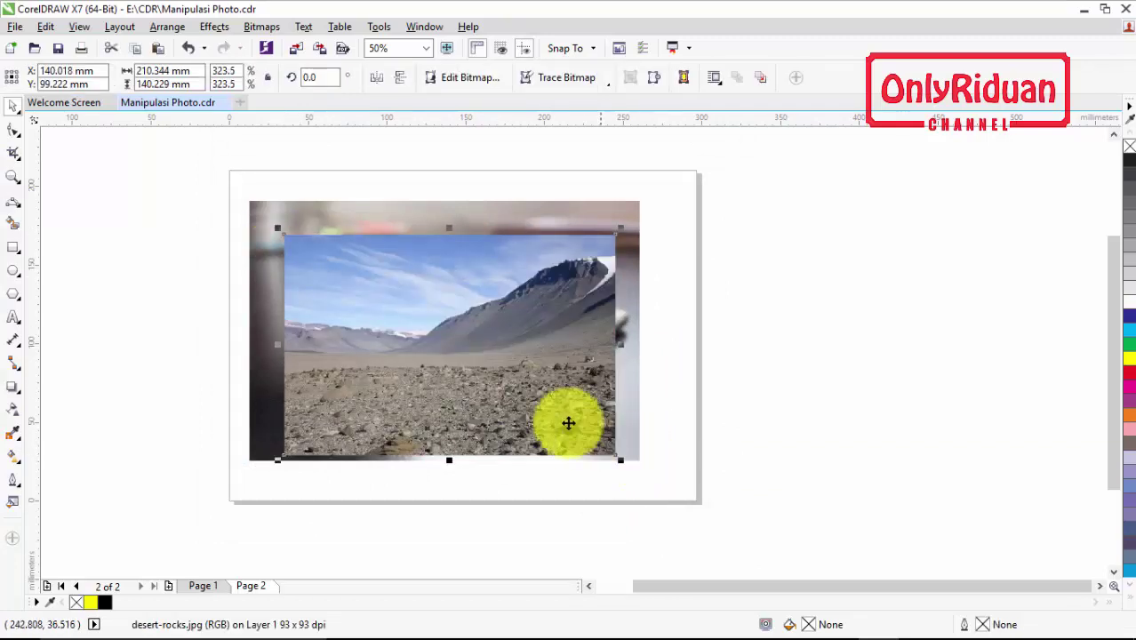
# Position the desert-rocks image over the phone and PowerClip it inside the screen curve
pyautogui.moveTo(568, 423); pyautogui.dragTo(956, 362)
pyautogui.moveTo(462, 346); pyautogui.dragTo(882, 297)
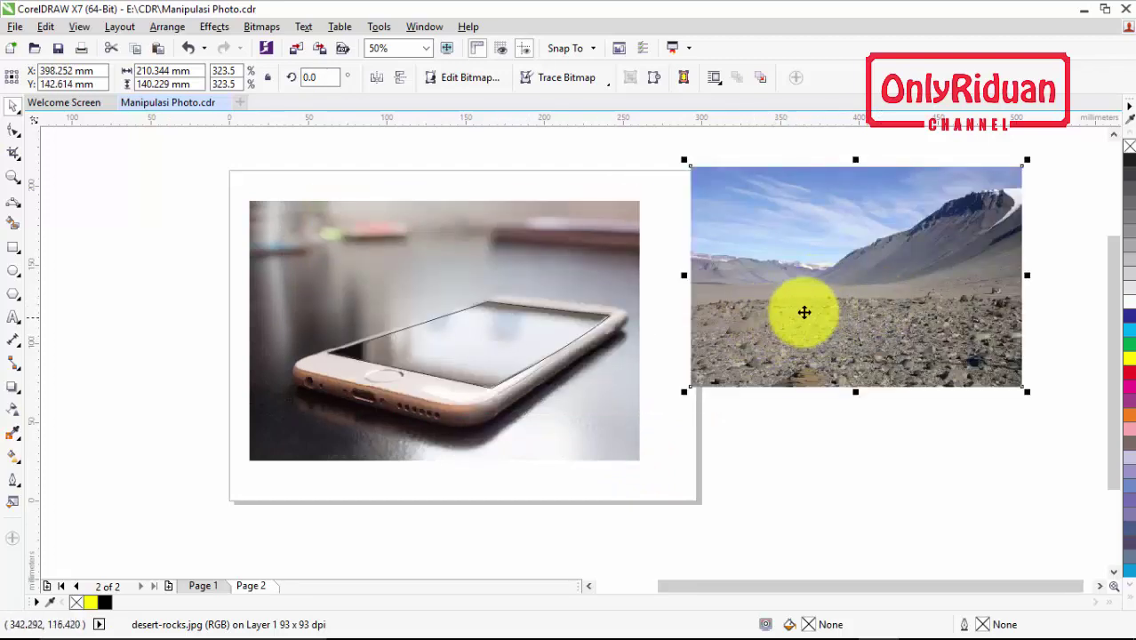
pyautogui.moveTo(792, 263); pyautogui.dragTo(751, 310)
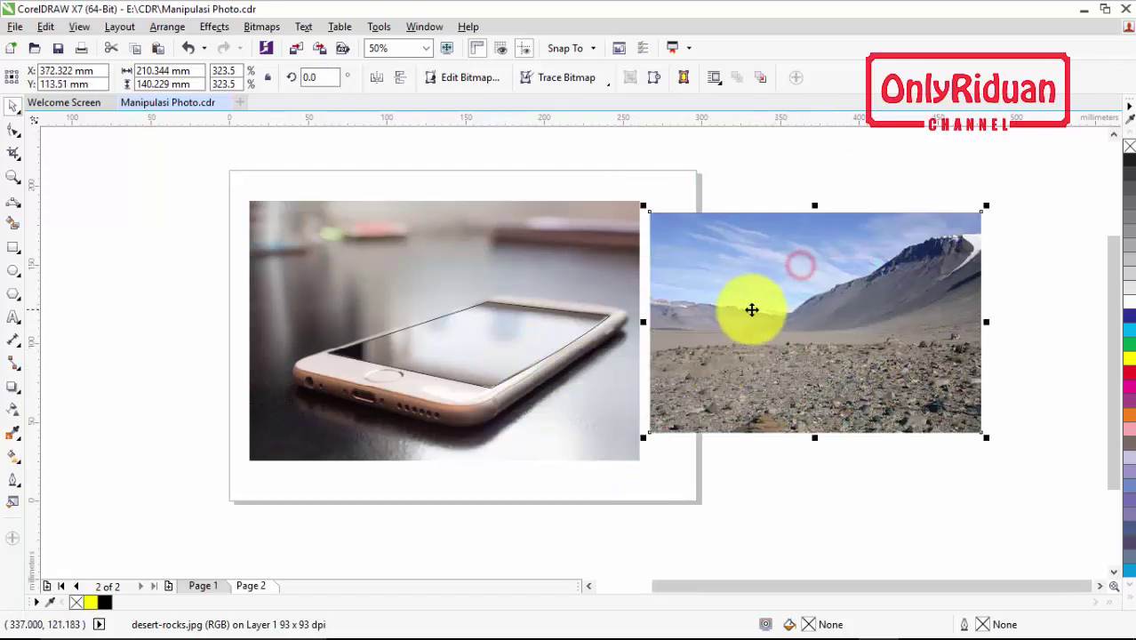
pyautogui.rightClick(801, 282)
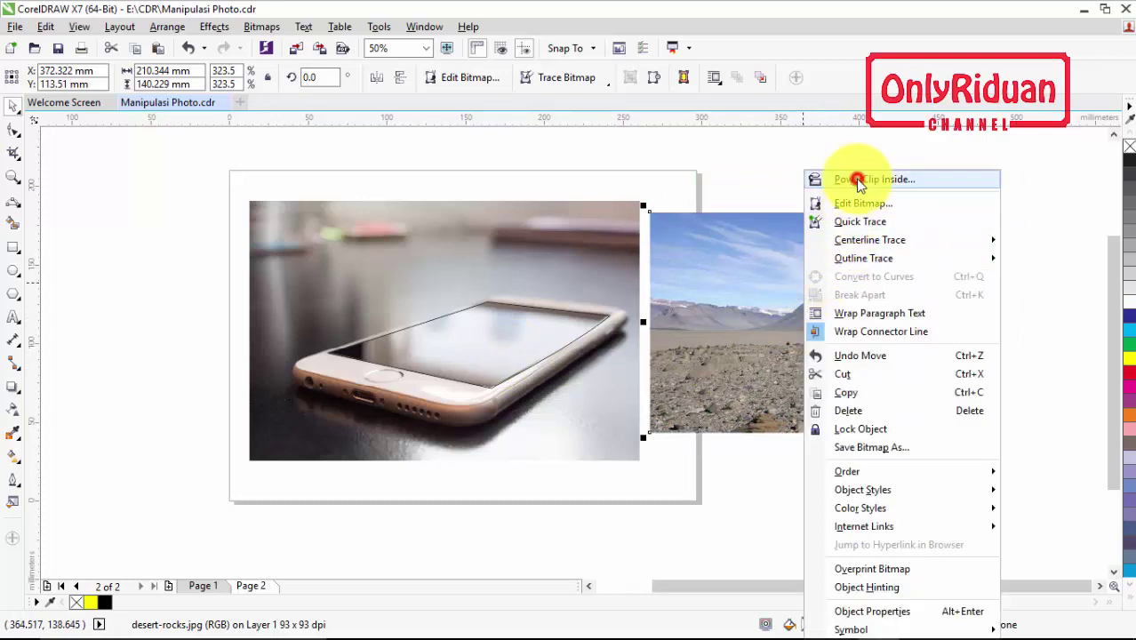
pyautogui.click(859, 182)
pyautogui.click(490, 334)
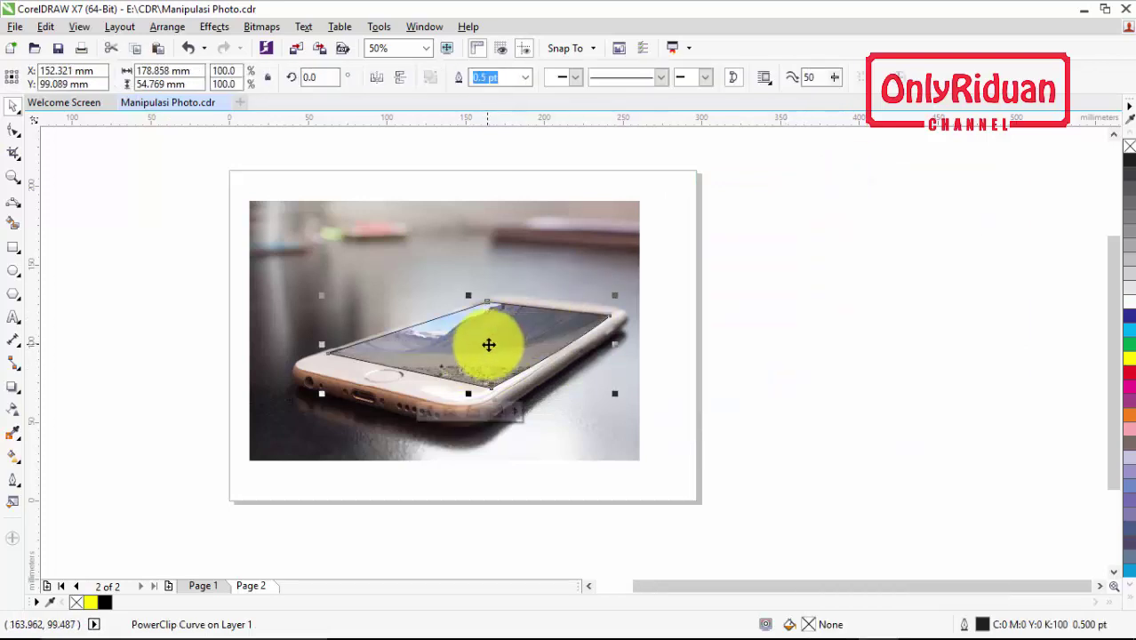
pyautogui.rightClick(488, 343)
# Edit the PowerClip and shift the desert photo upward so rocky ground fills the screen
pyautogui.click(539, 205)
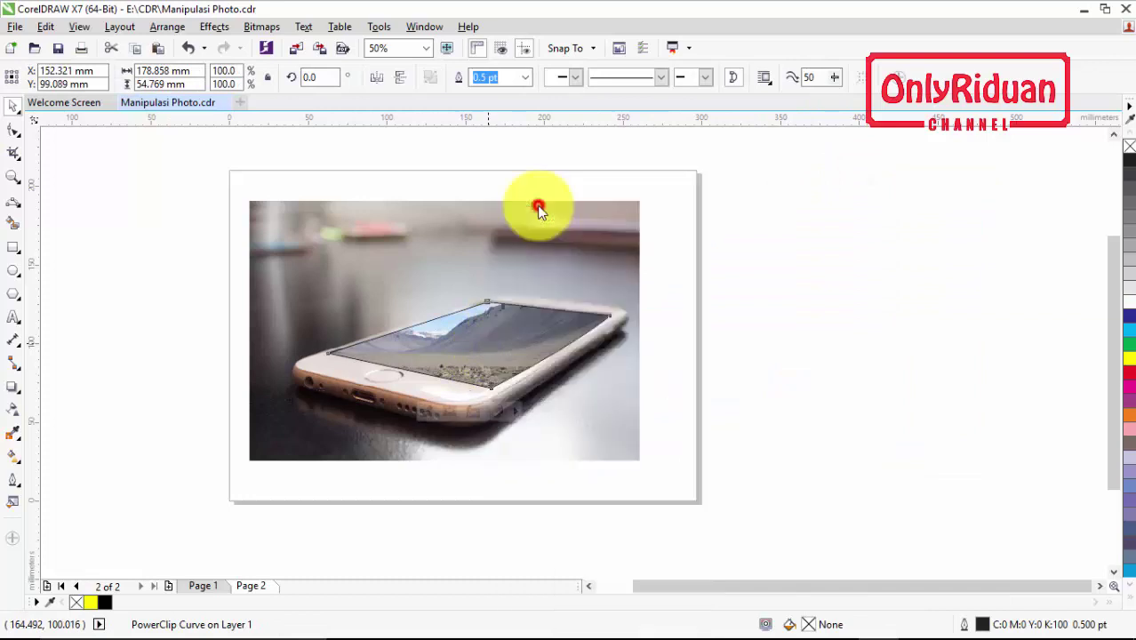
pyautogui.moveTo(572, 430); pyautogui.dragTo(575, 376)
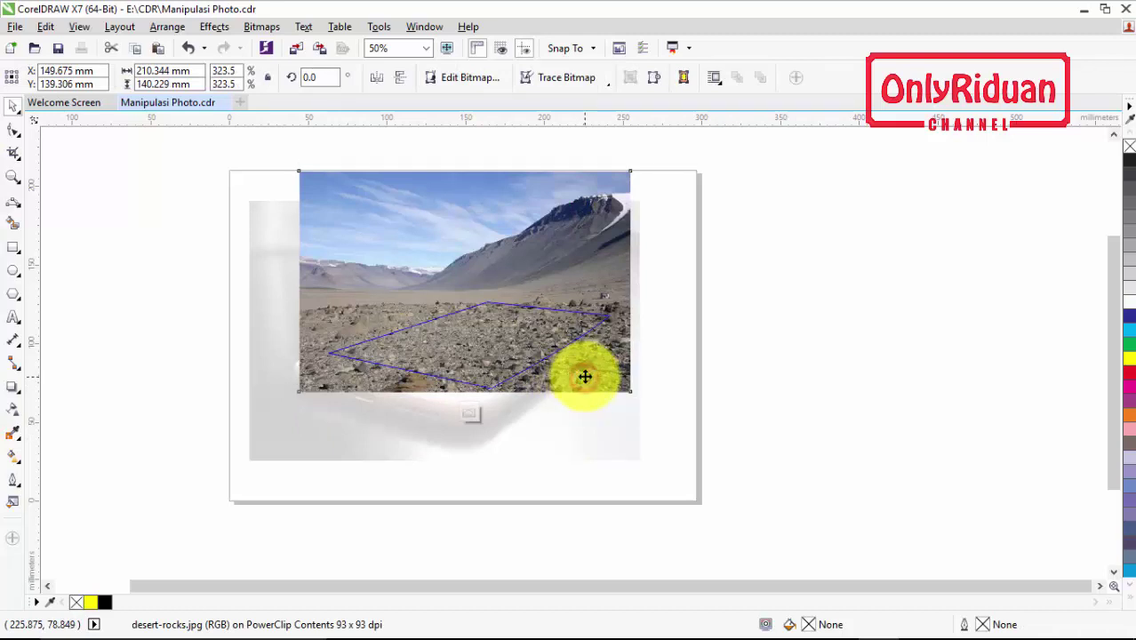
pyautogui.moveTo(584, 377); pyautogui.dragTo(588, 377)
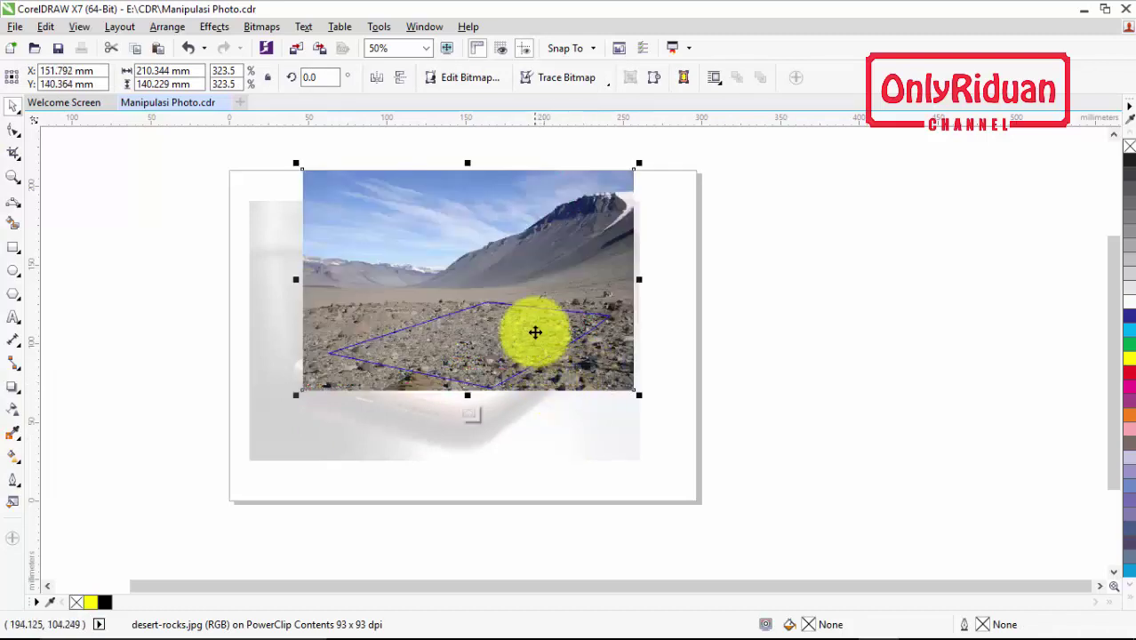
pyautogui.rightClick(533, 329)
pyautogui.click(594, 260)
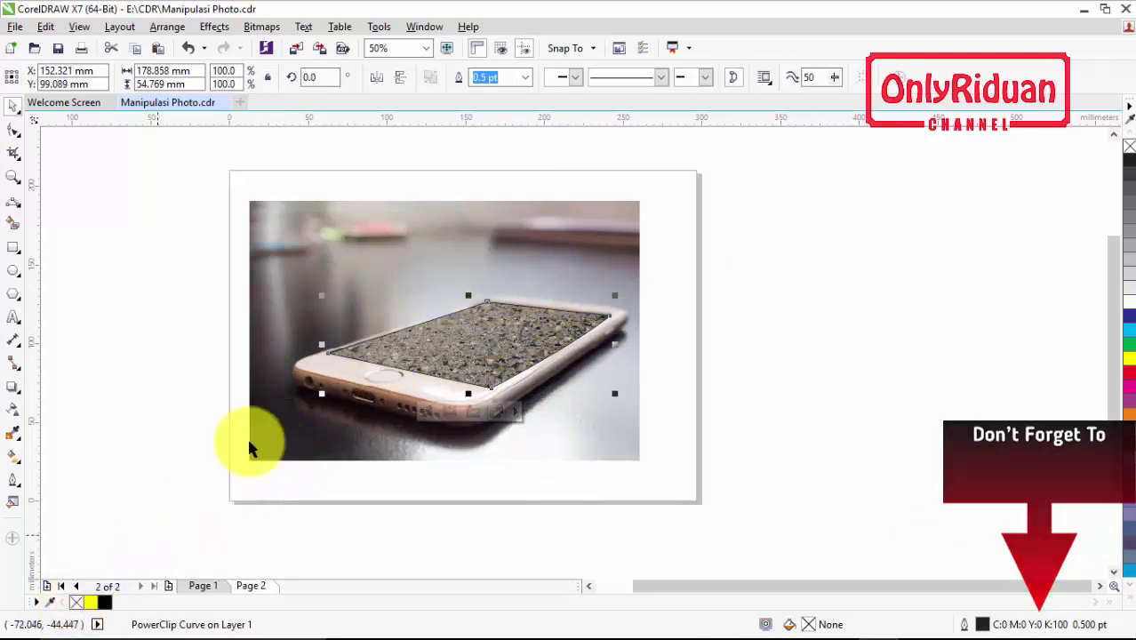
pyautogui.click(525, 78)
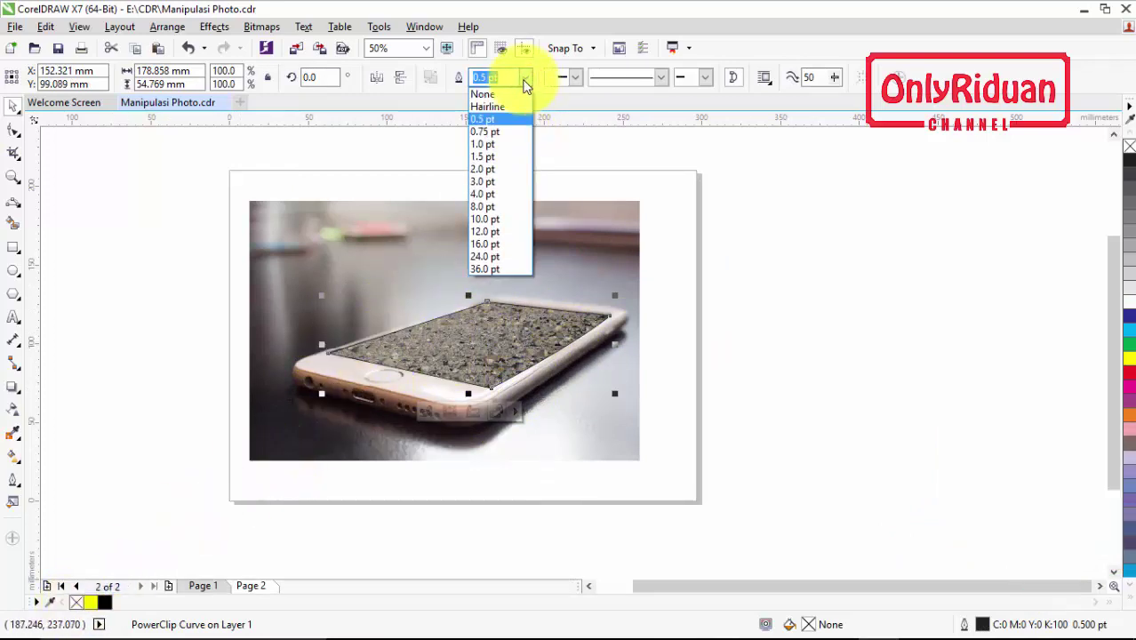
# Set the screen curve's outline width to None
pyautogui.click(506, 95)
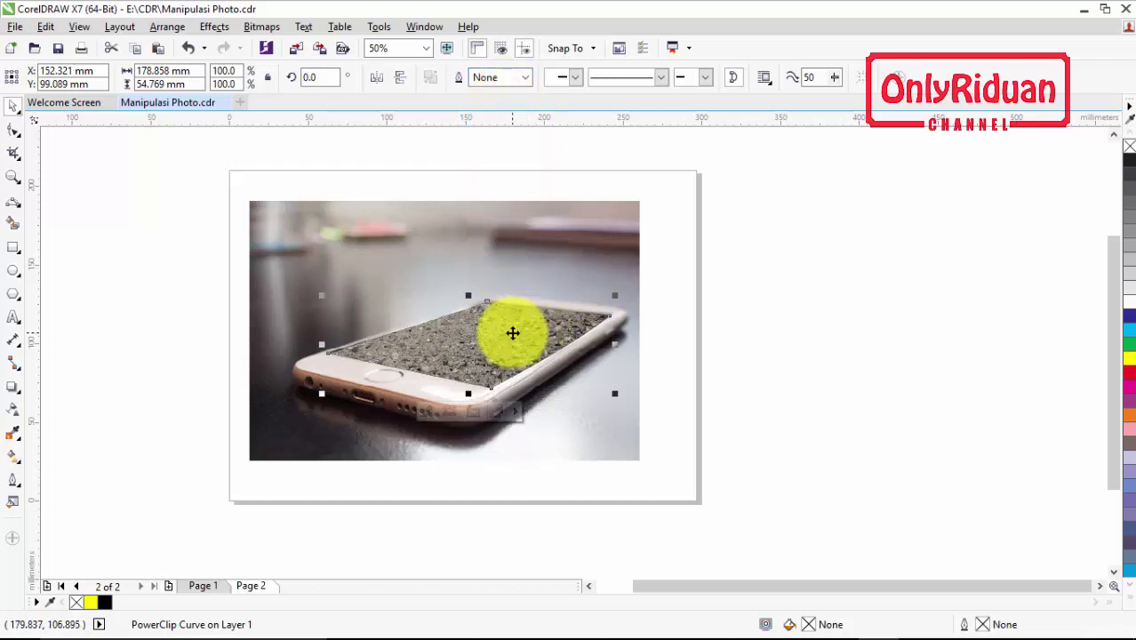
pyautogui.click(773, 322)
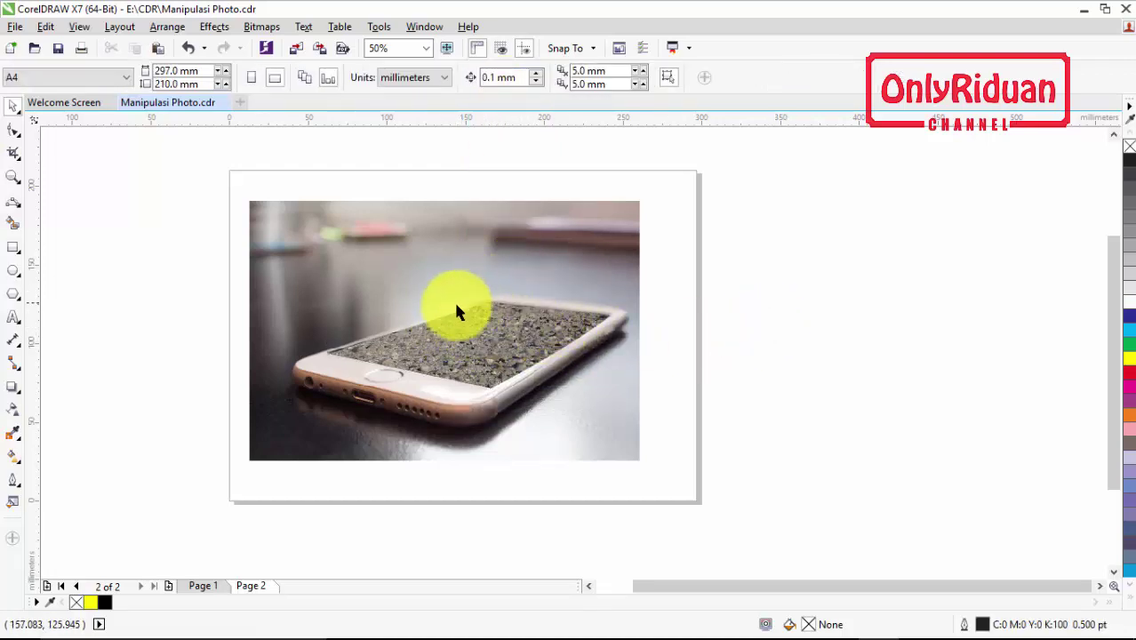
pyautogui.rightClick(496, 334)
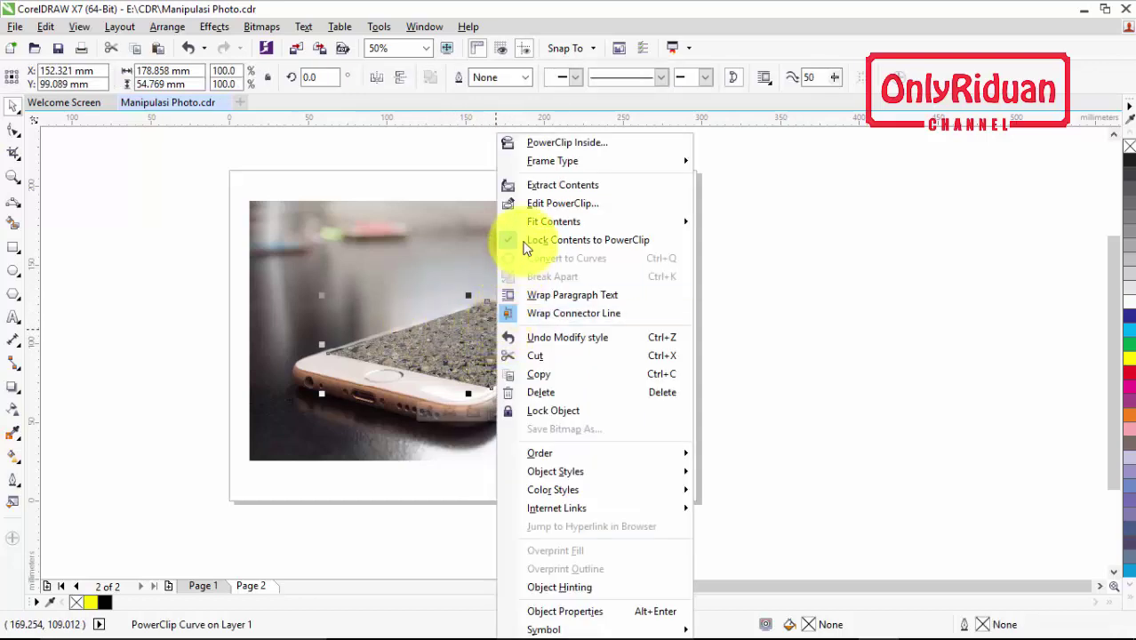
# Inside the PowerClip, give the desert image a linear transparency fade on its upper part
pyautogui.click(536, 204)
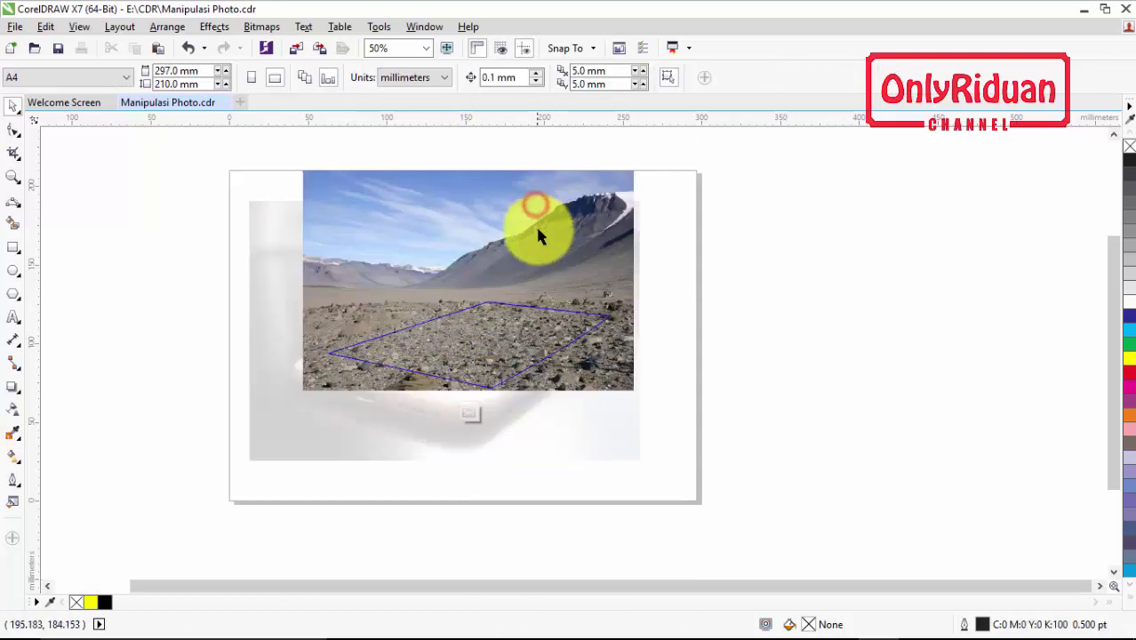
pyautogui.click(594, 369)
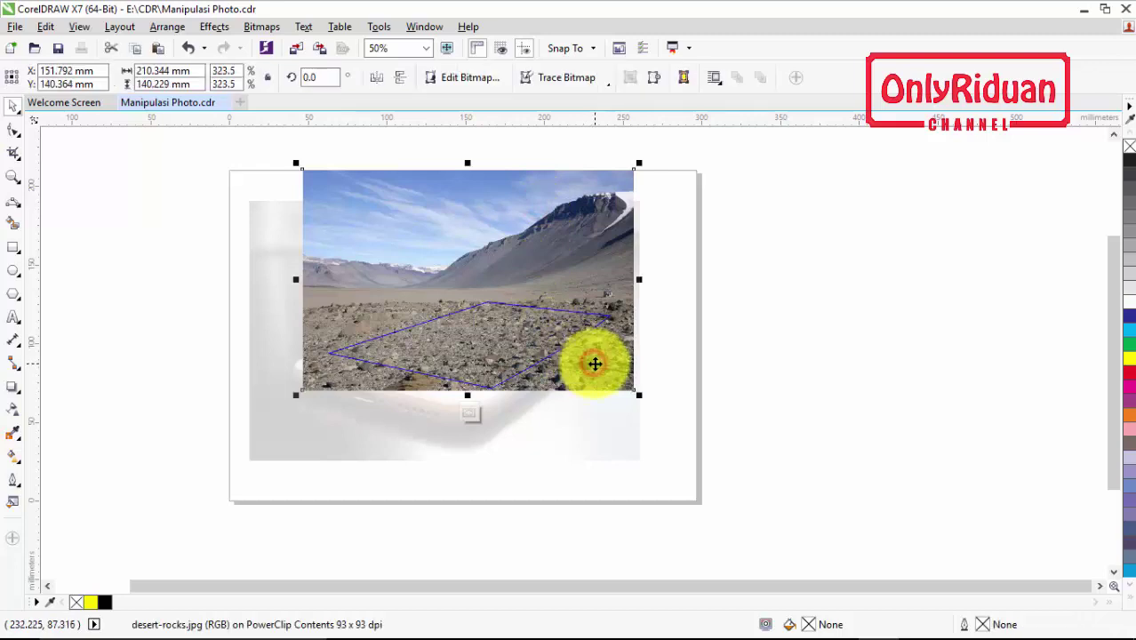
pyautogui.click(14, 412)
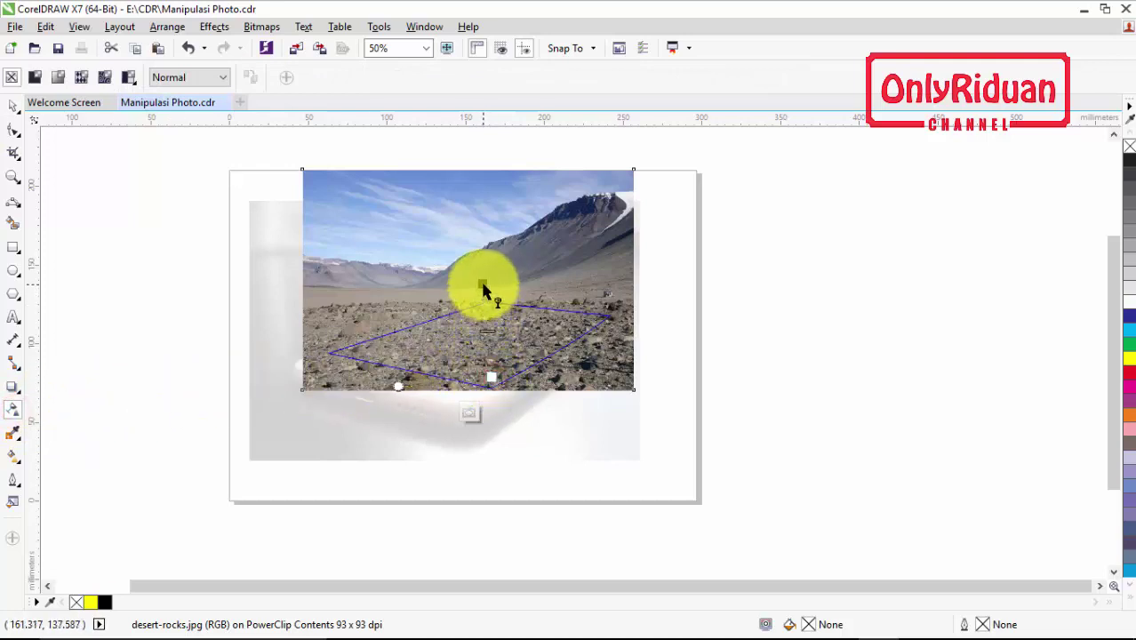
pyautogui.click(483, 287)
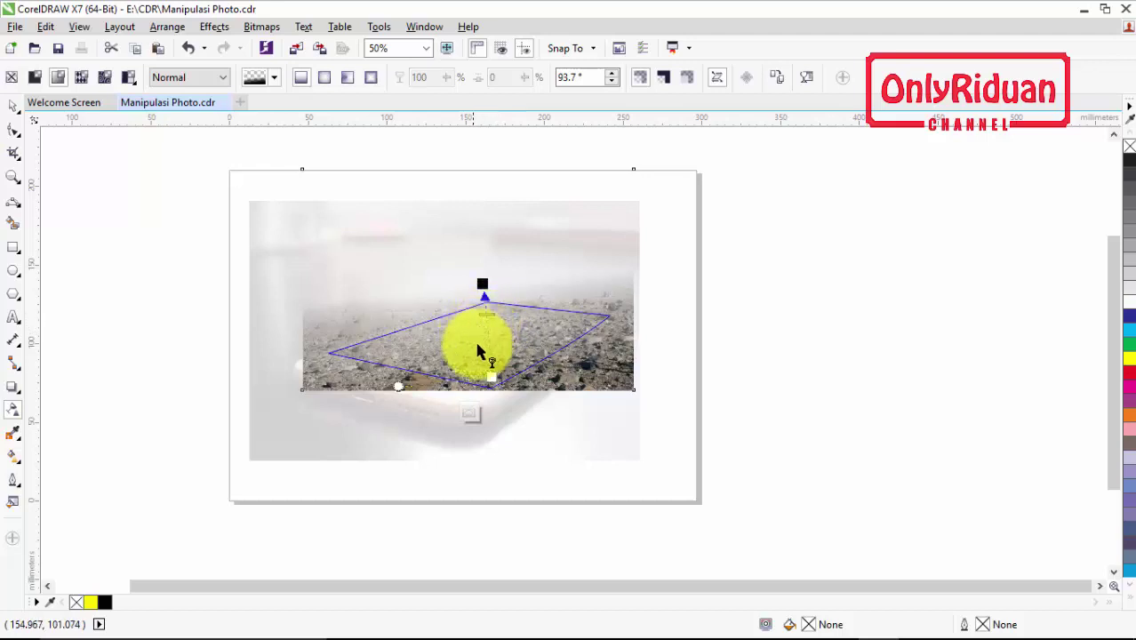
pyautogui.rightClick(522, 325)
pyautogui.click(566, 263)
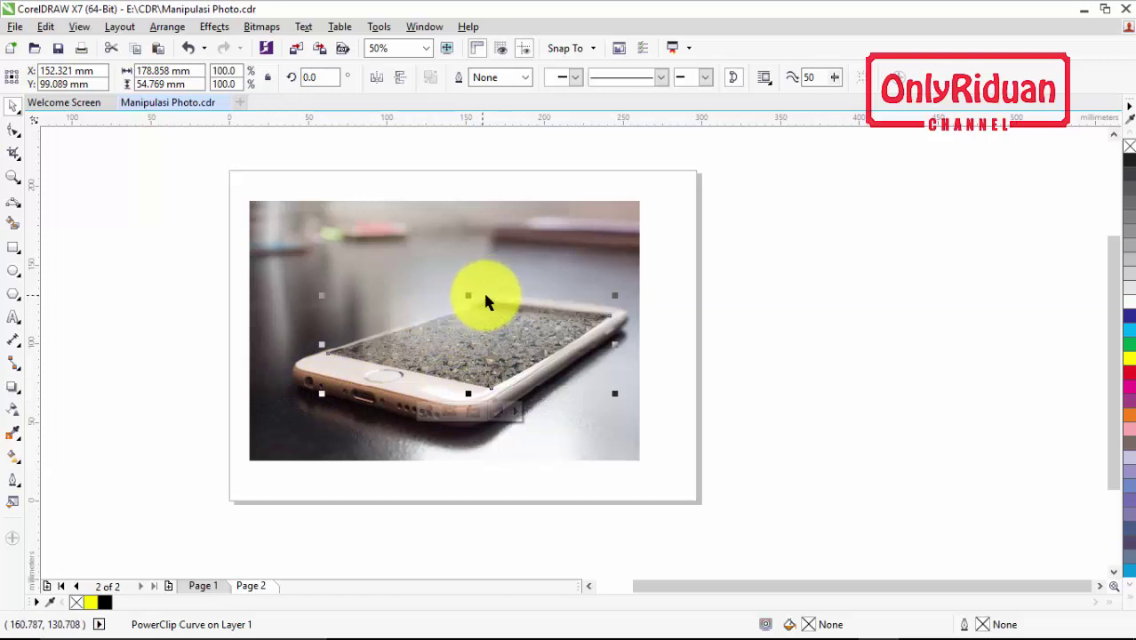
pyautogui.click(693, 352)
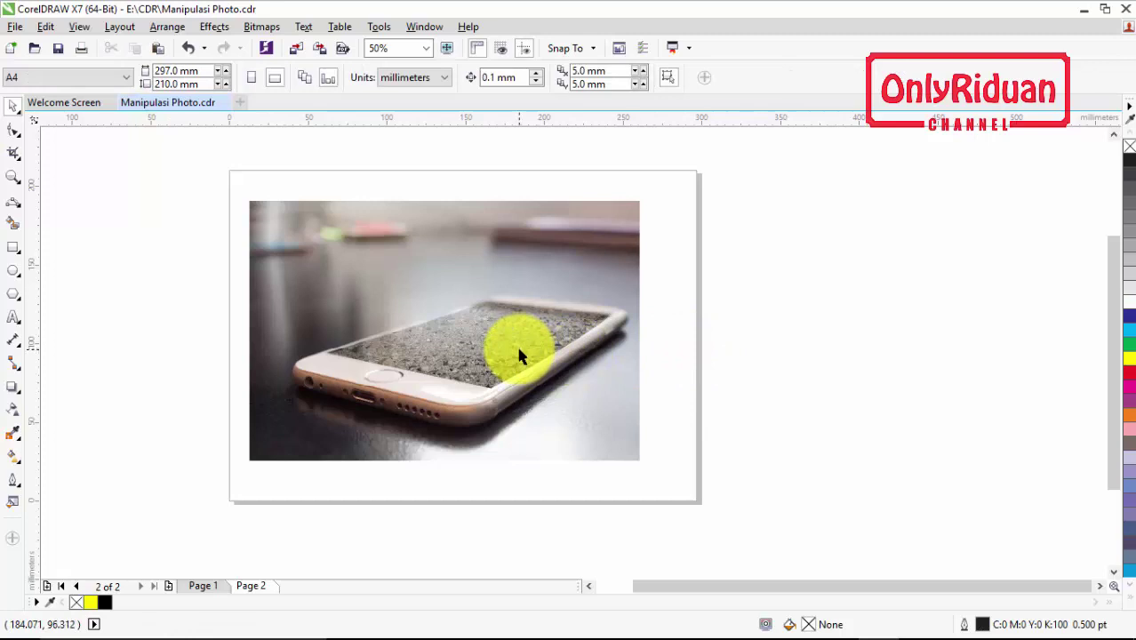
# Import model.JPG and place the crouching boy photo just right of the phone photo on Page 2
pyautogui.click(204, 585)
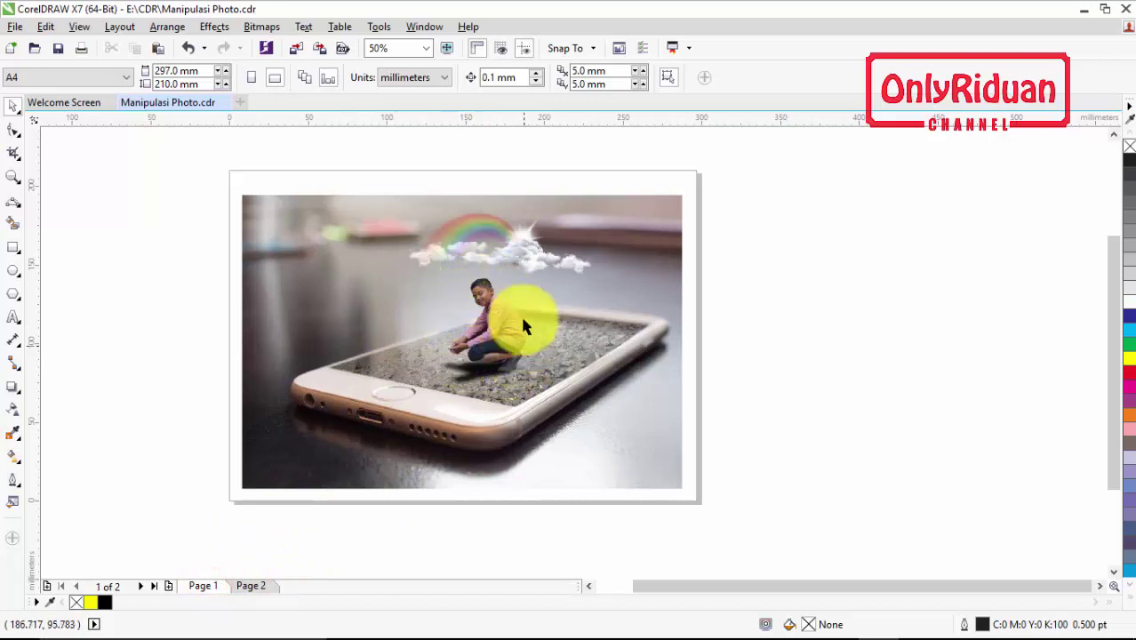
pyautogui.click(254, 586)
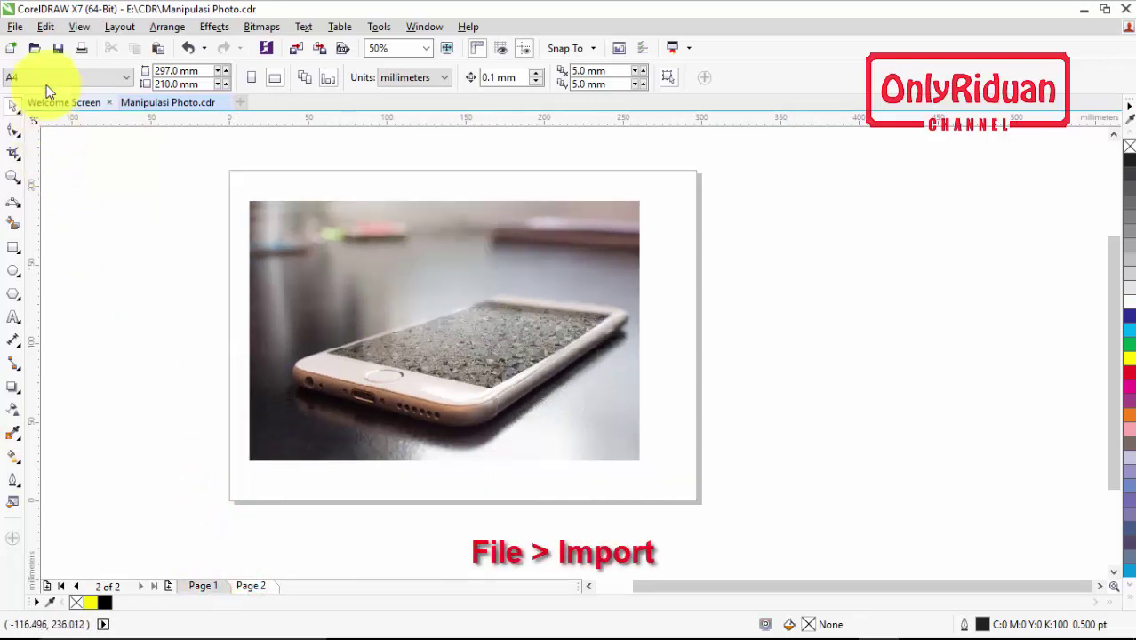
pyautogui.click(16, 26)
pyautogui.click(58, 282)
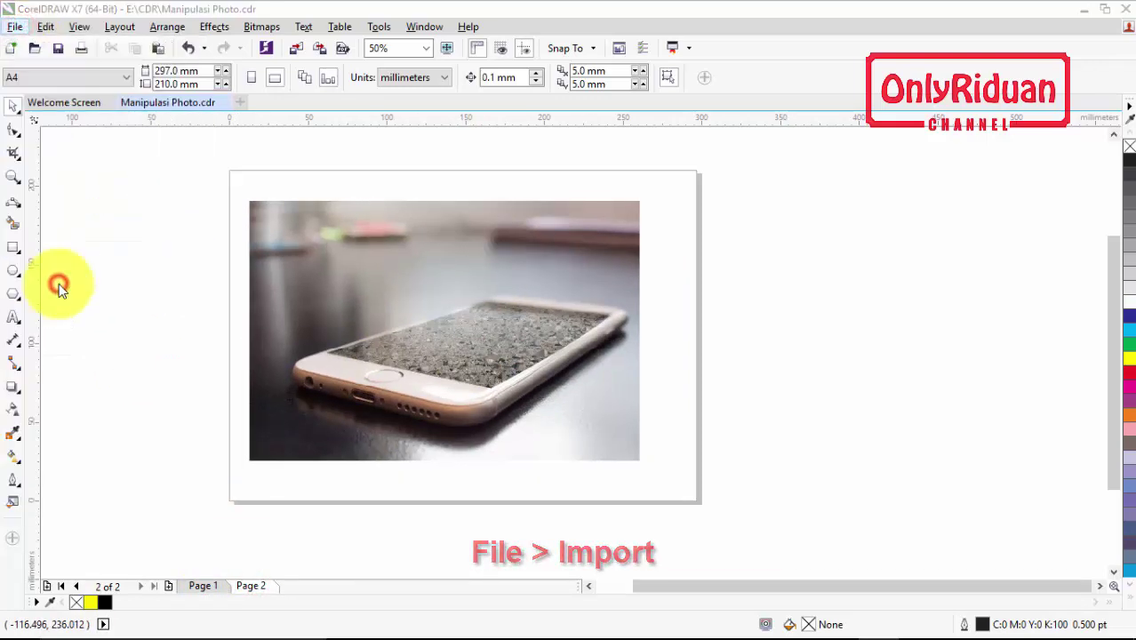
pyautogui.click(498, 370)
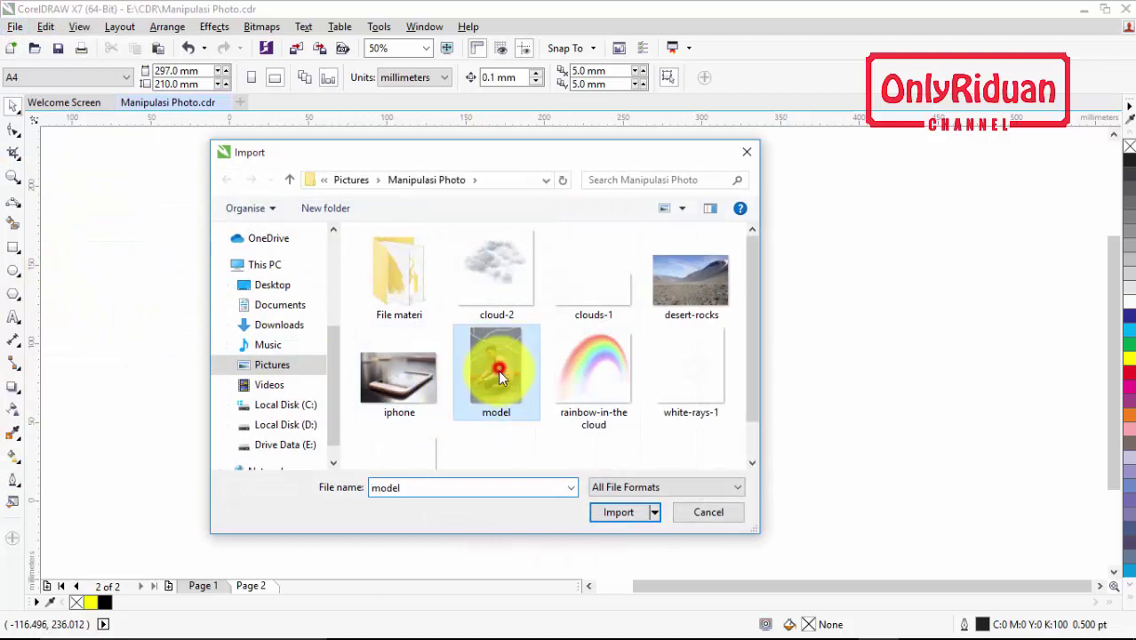
pyautogui.click(617, 514)
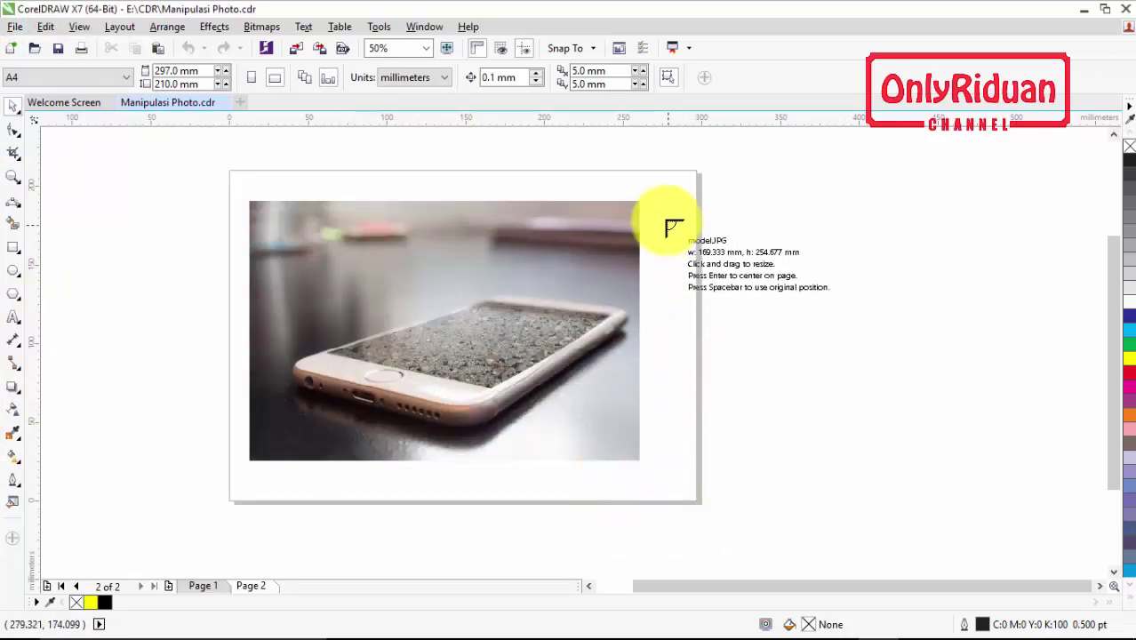
pyautogui.moveTo(664, 215); pyautogui.dragTo(871, 473)
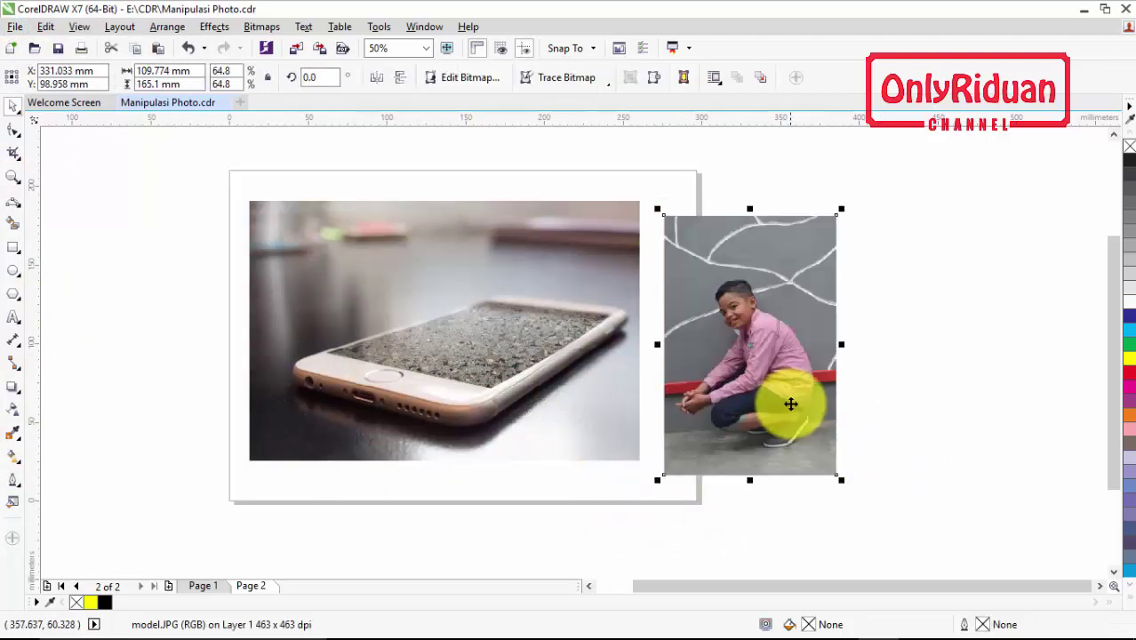
pyautogui.moveTo(789, 402); pyautogui.dragTo(771, 378)
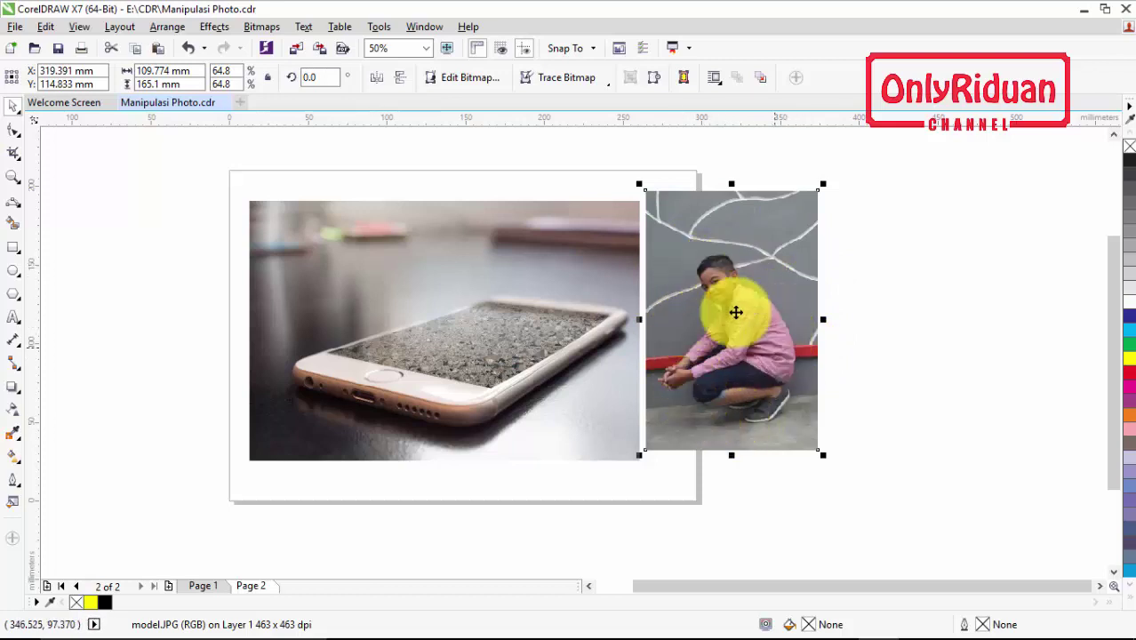
pyautogui.click(14, 176)
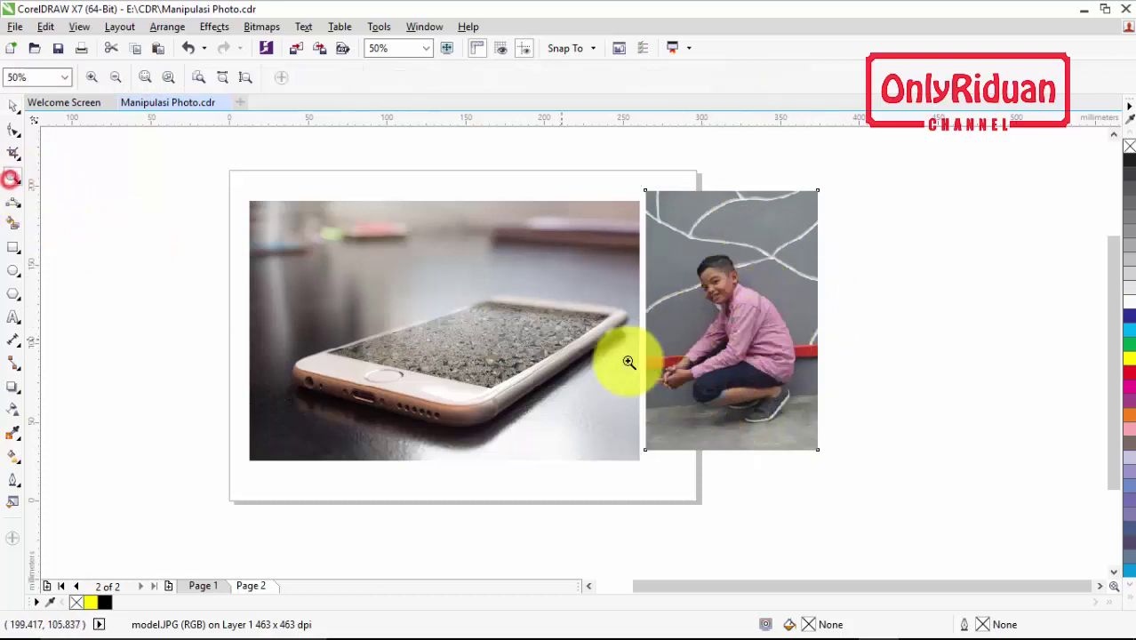
# Zoom to 500% on the boy's shoe and start a Pen trace with the first node on the sole
pyautogui.moveTo(820, 437); pyautogui.dragTo(642, 247)
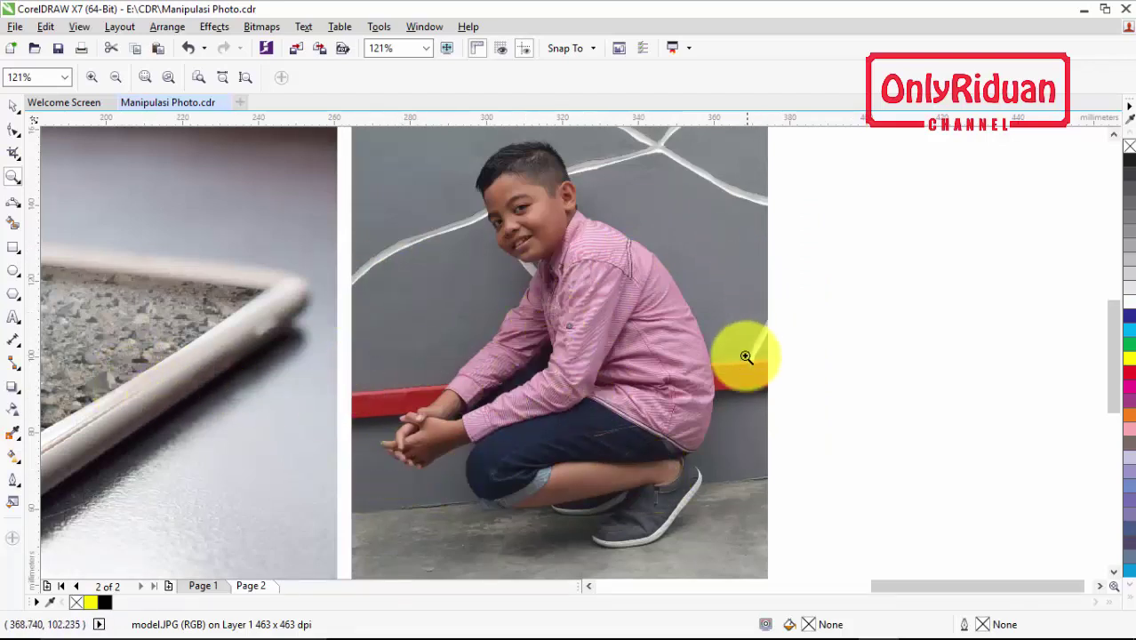
pyautogui.click(11, 205)
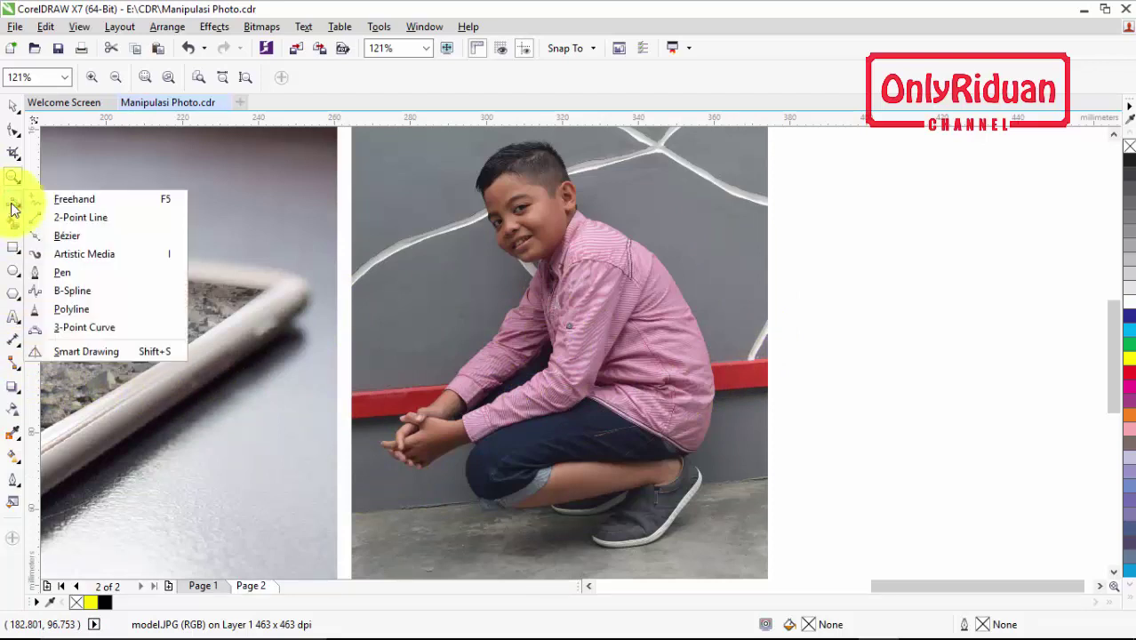
pyautogui.click(67, 273)
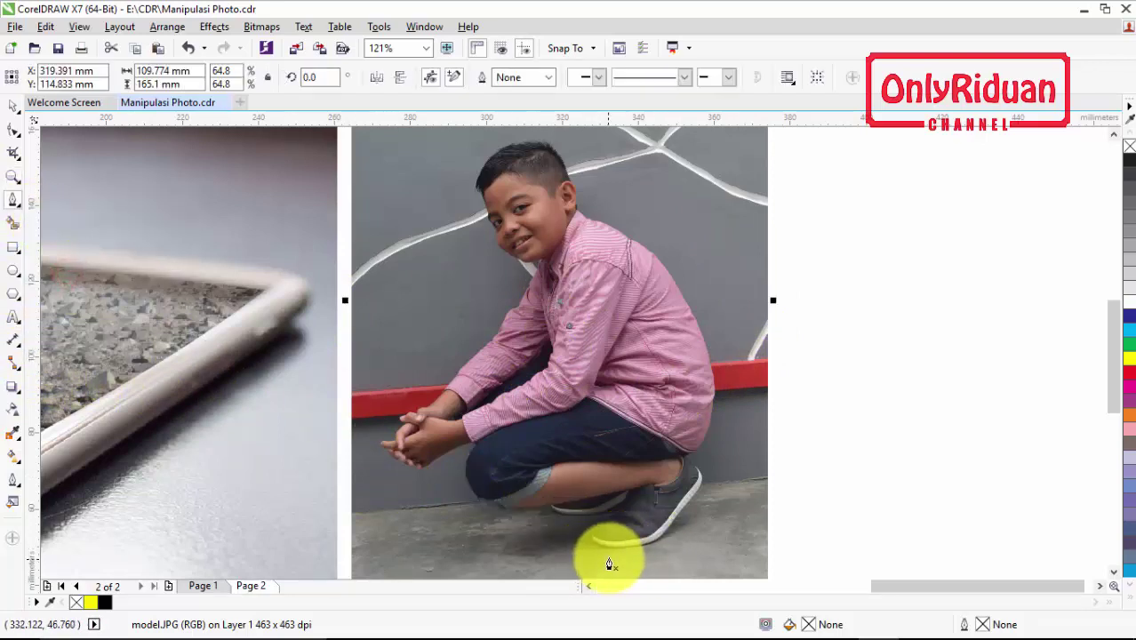
pyautogui.scroll(4, 609, 557)
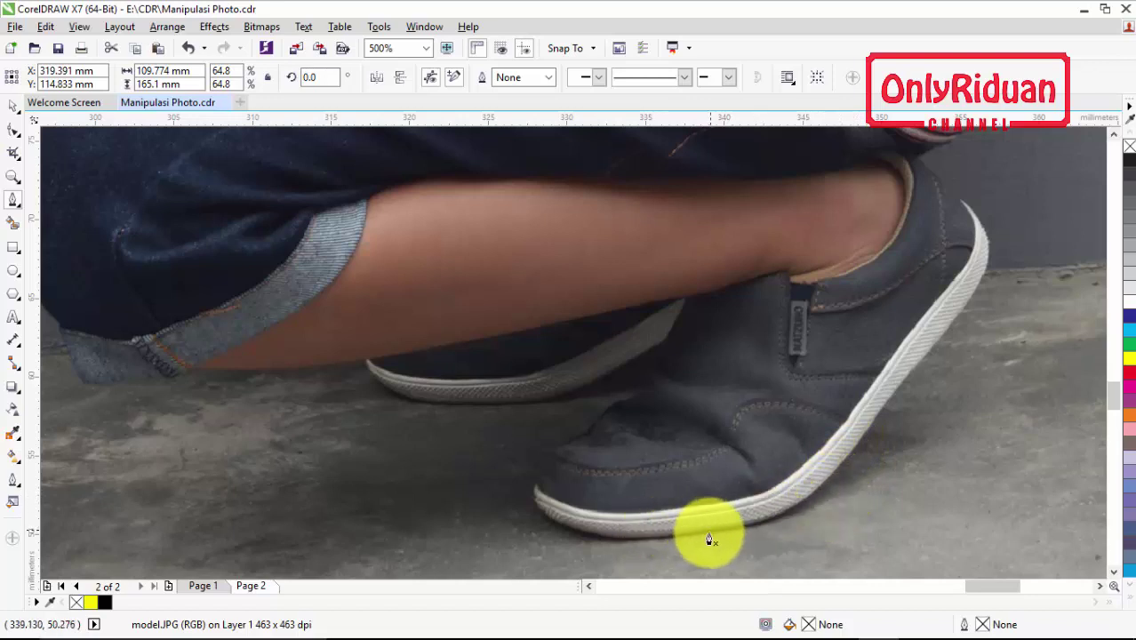
pyautogui.click(846, 461)
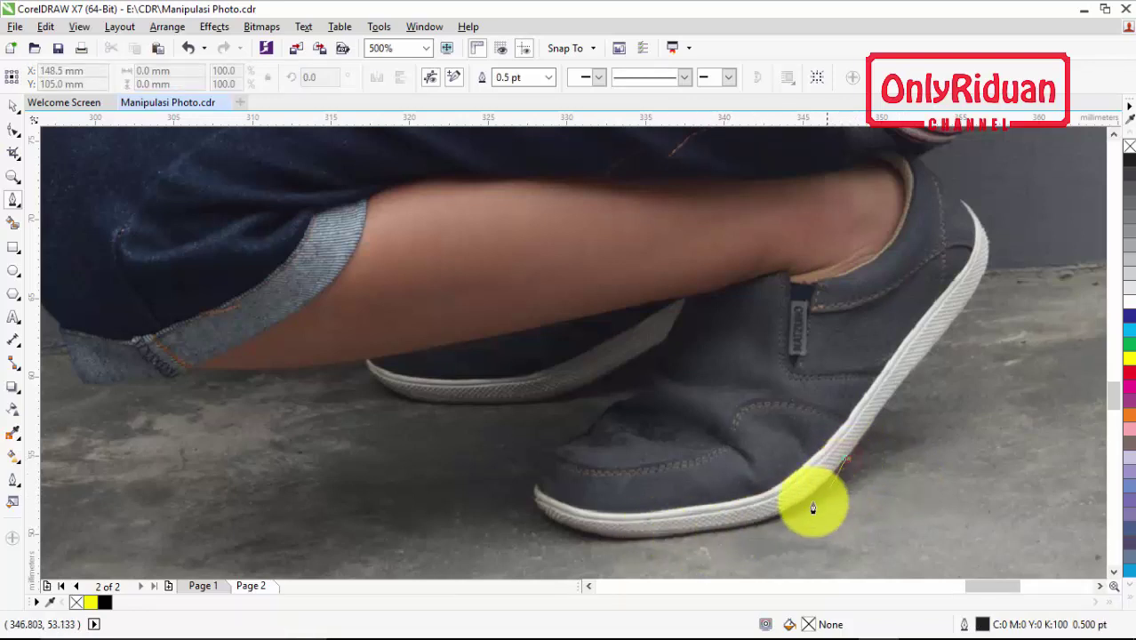
# Trace curved Bezier nodes along the front shoe's sole, around the toe and up its front
pyautogui.click(757, 528)
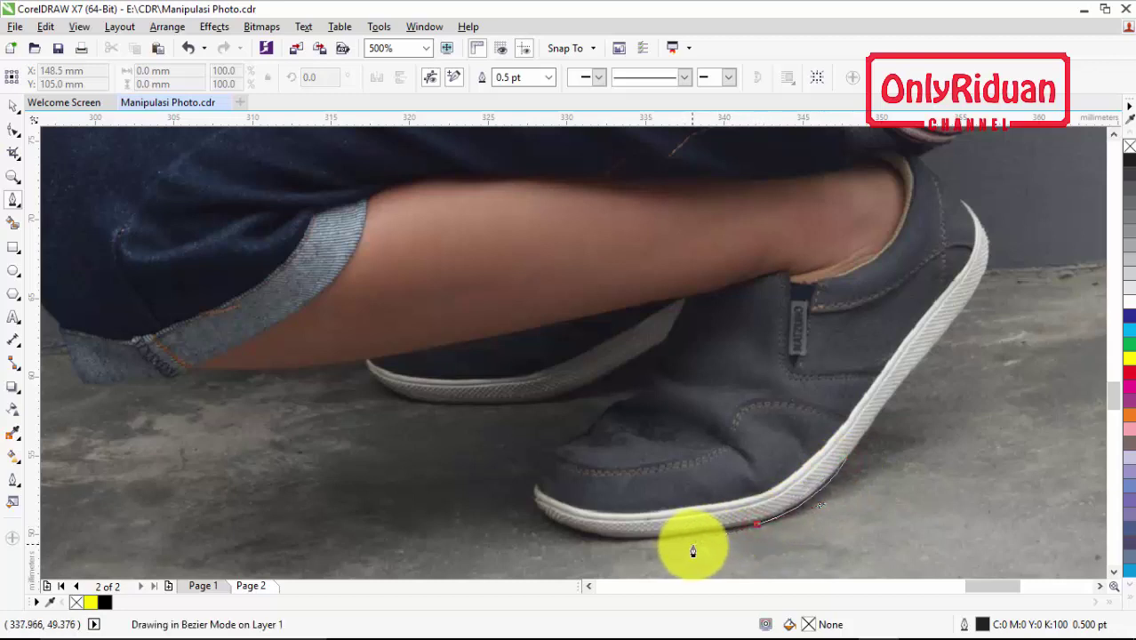
pyautogui.click(696, 544)
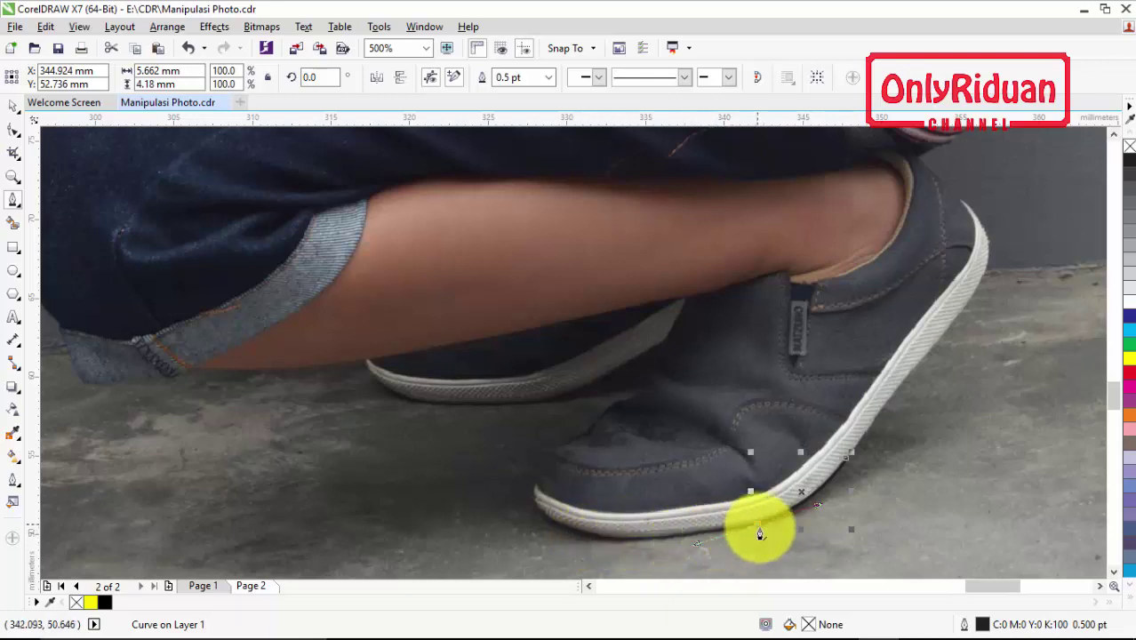
pyautogui.moveTo(761, 535)
pyautogui.mouseDown()
pyautogui.moveTo(777, 564)
pyautogui.moveTo(769, 549)
pyautogui.mouseUp()
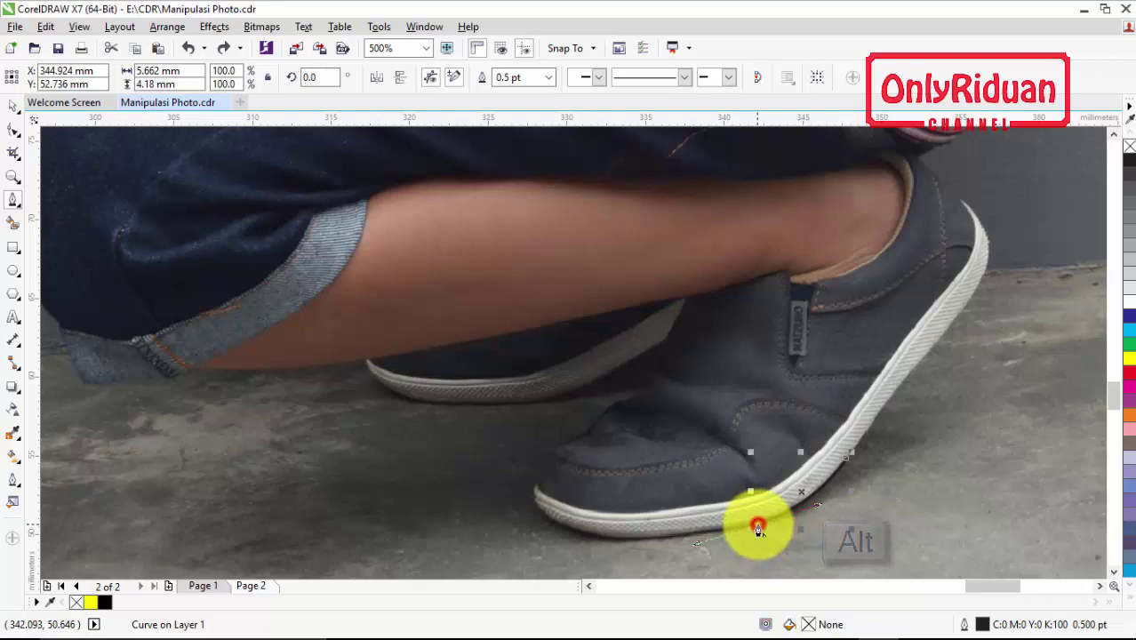
pyautogui.moveTo(757, 529); pyautogui.dragTo(757, 529)
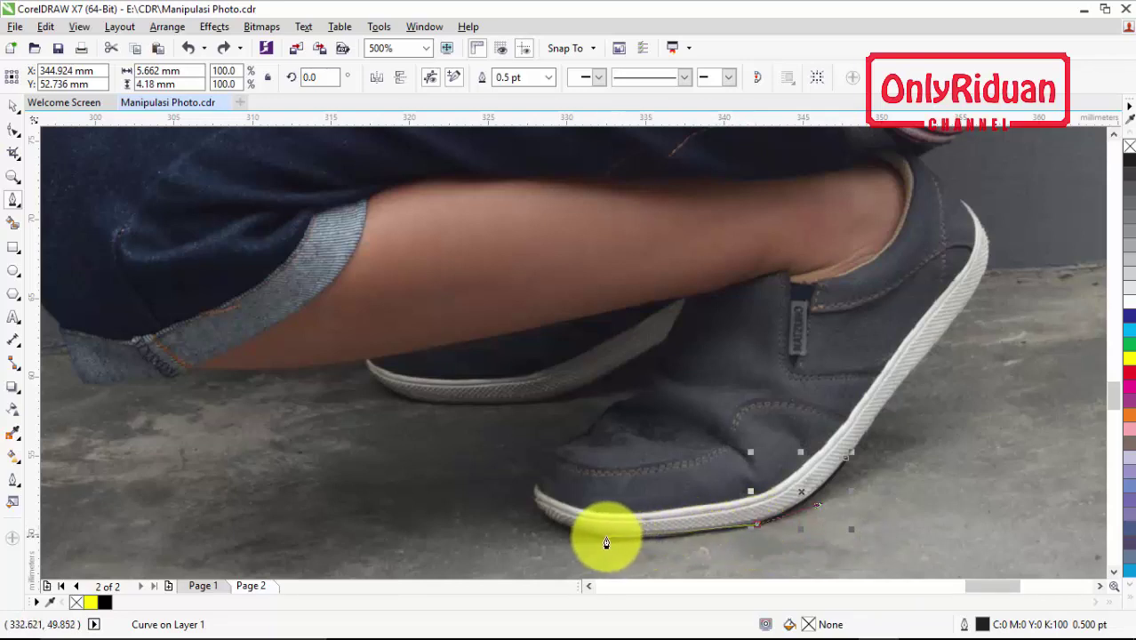
pyautogui.moveTo(605, 539); pyautogui.dragTo(571, 533)
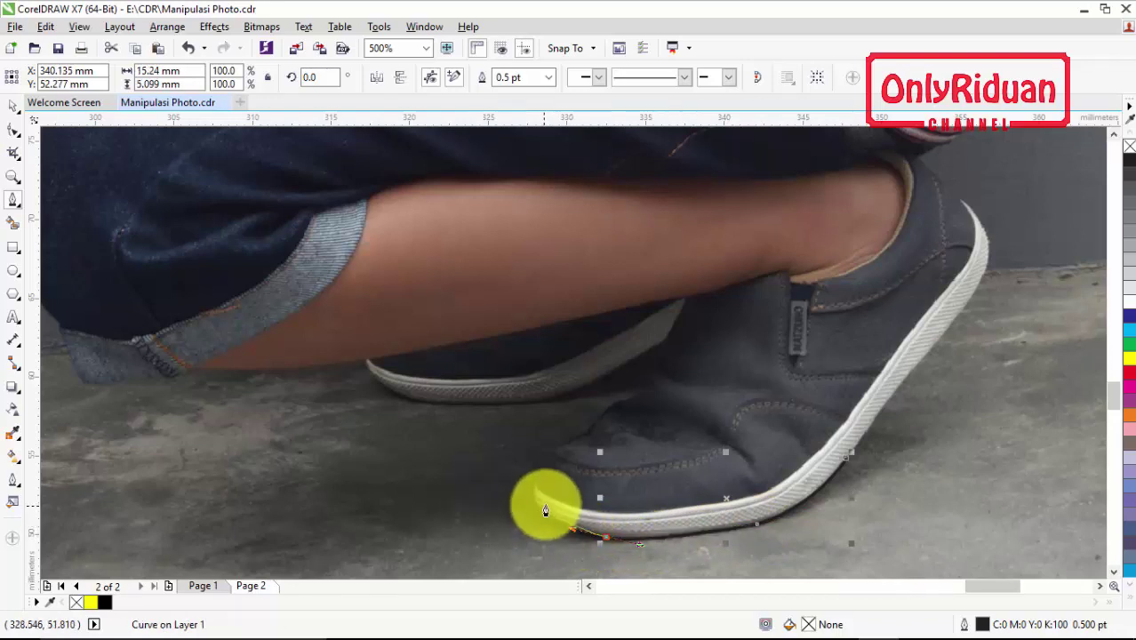
pyautogui.moveTo(537, 486); pyautogui.dragTo(544, 453)
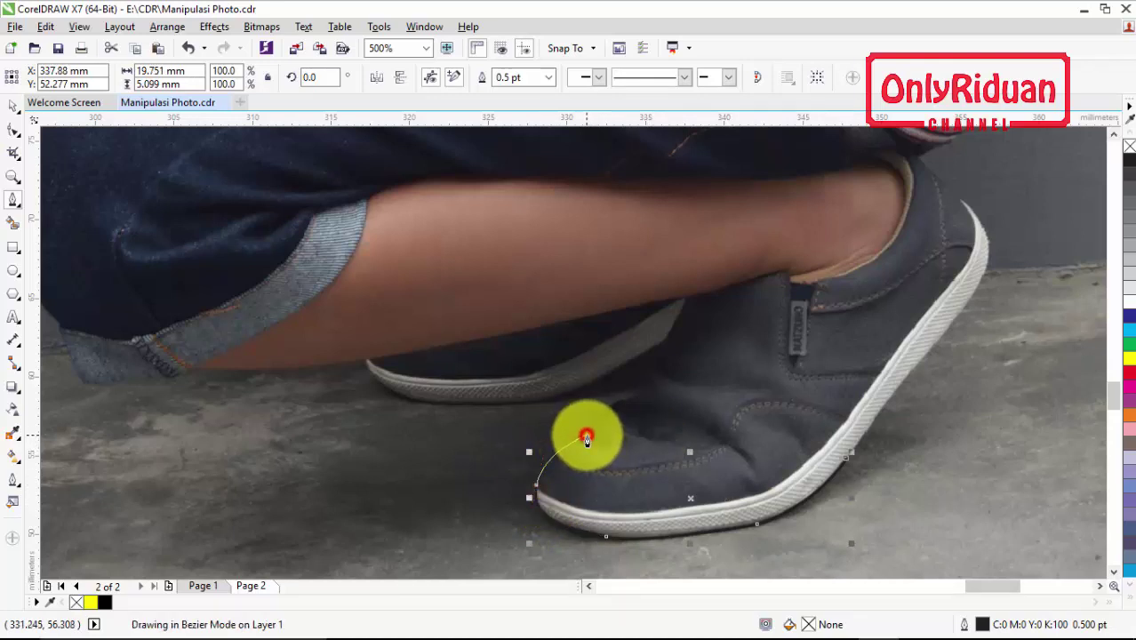
pyautogui.moveTo(587, 438); pyautogui.dragTo(622, 434)
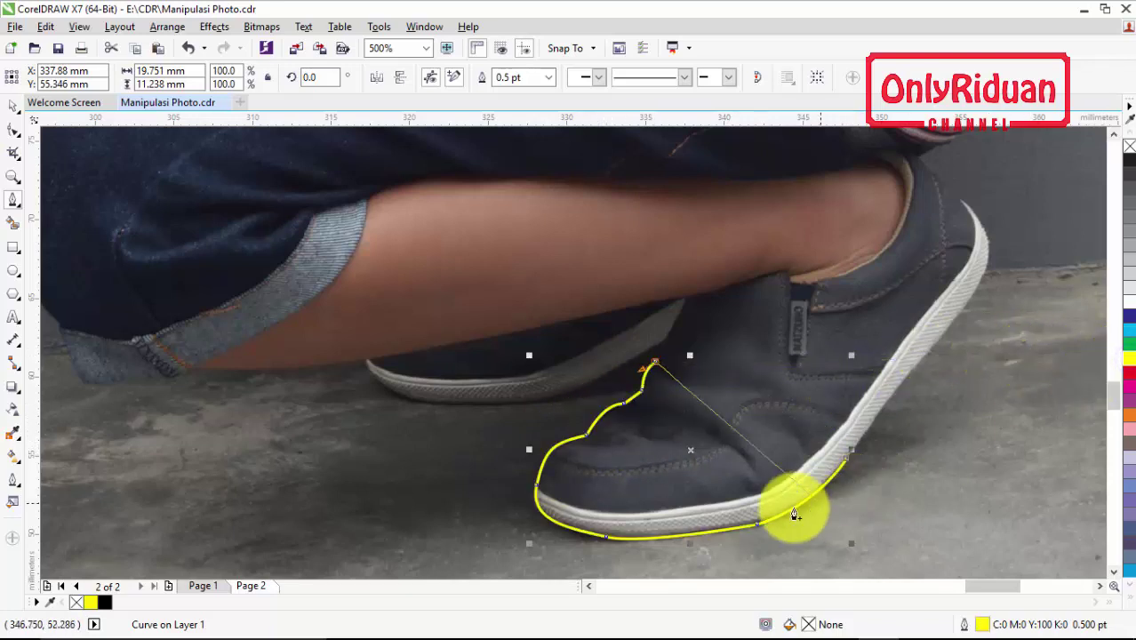
# Continue the trace from the shoe's top across the instep to the back shoe's sole and heel
pyautogui.click(663, 361)
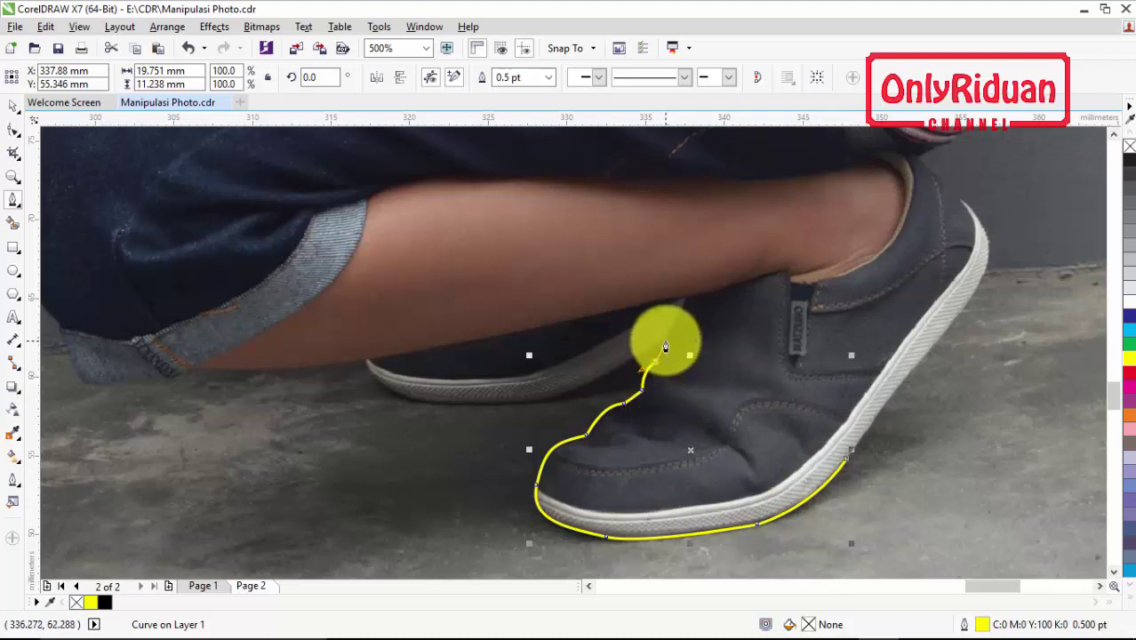
pyautogui.moveTo(665, 344); pyautogui.dragTo(615, 377)
pyautogui.click(610, 376)
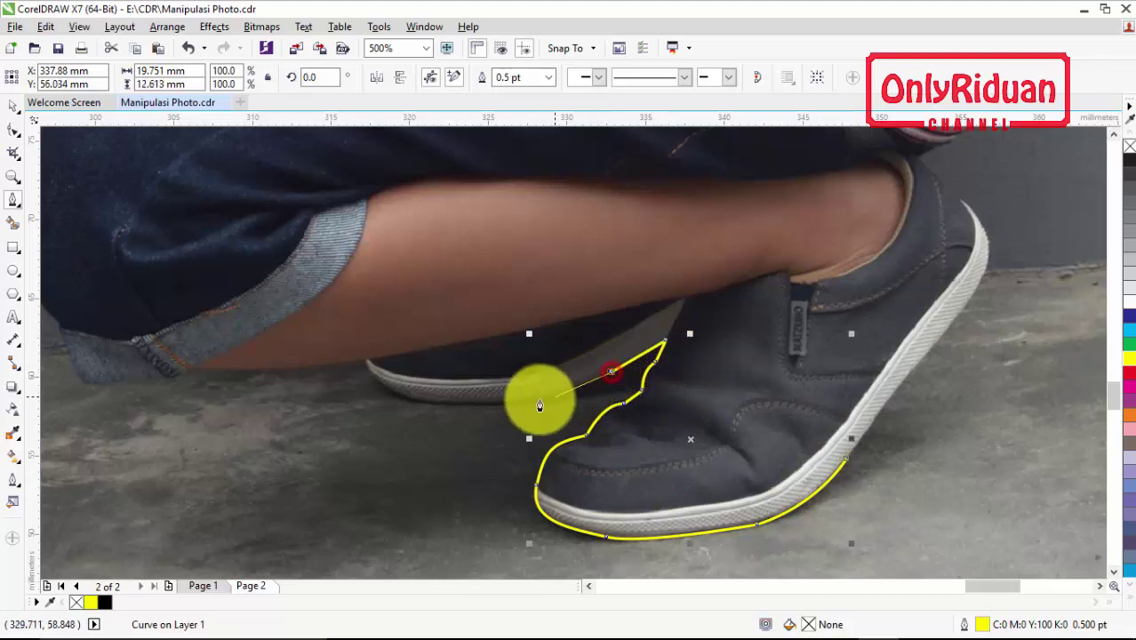
pyautogui.moveTo(490, 405); pyautogui.dragTo(444, 409)
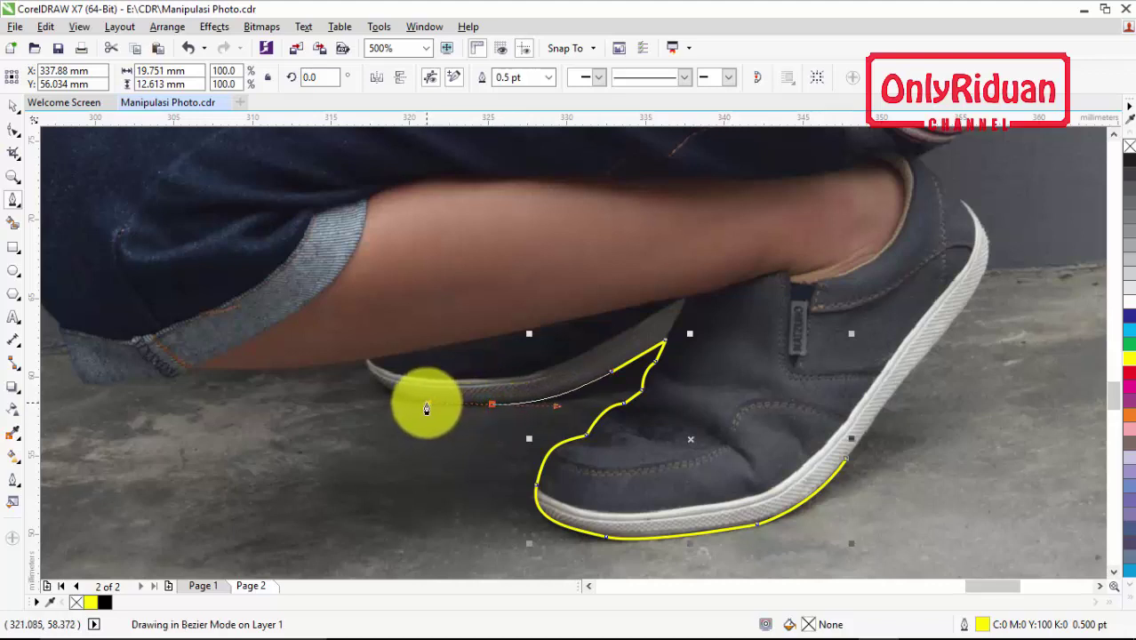
pyautogui.doubleClick(412, 406)
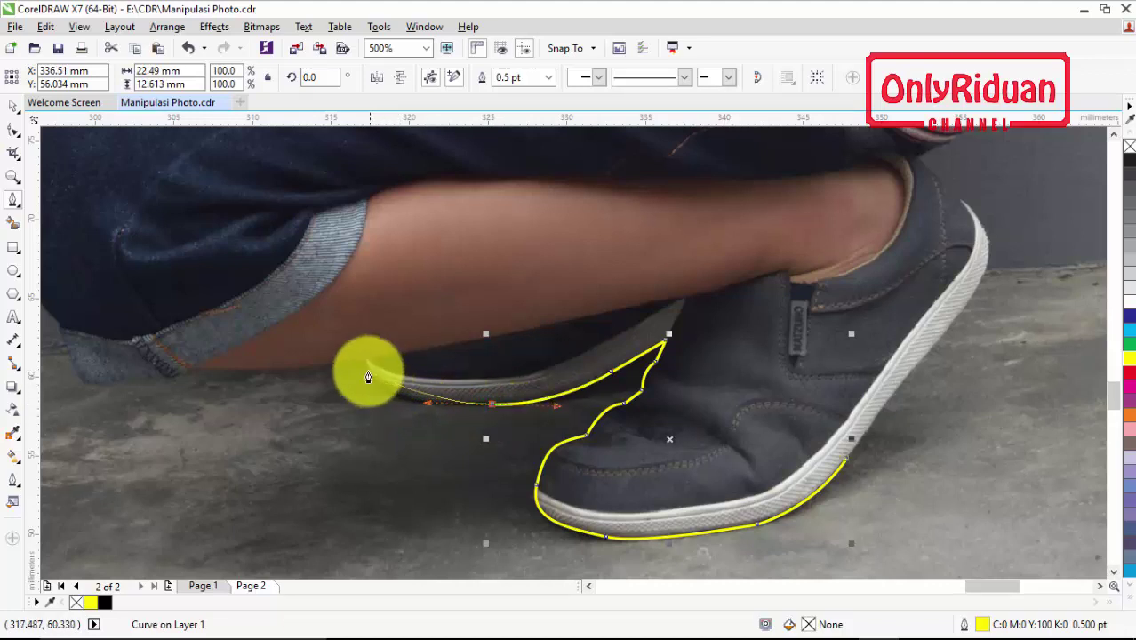
pyautogui.moveTo(365, 359); pyautogui.dragTo(346, 321)
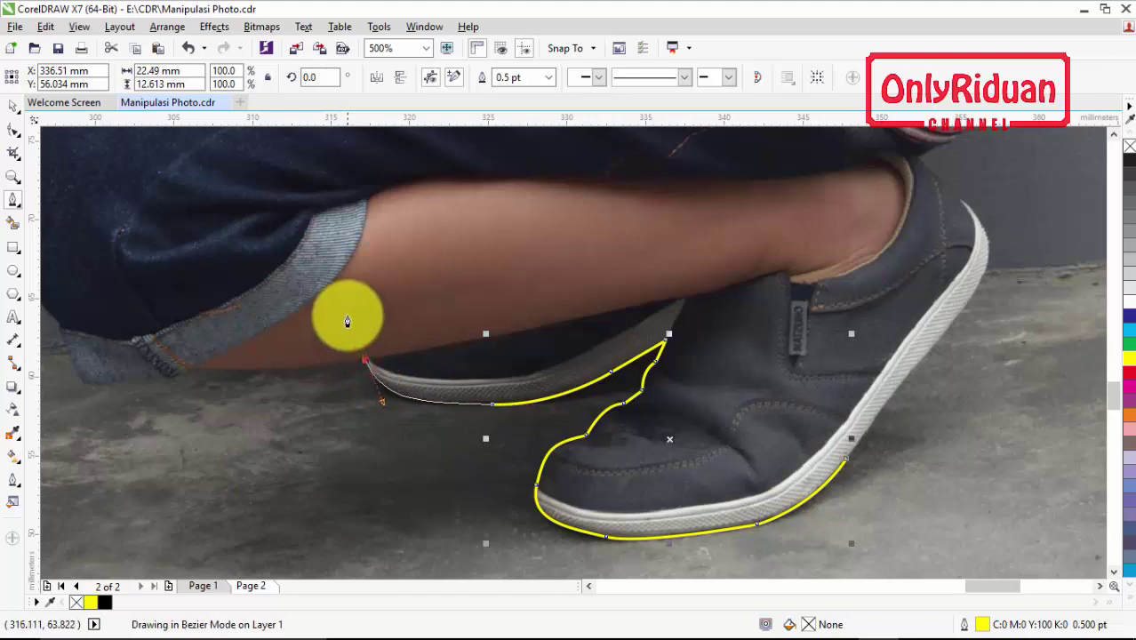
pyautogui.doubleClick(355, 373)
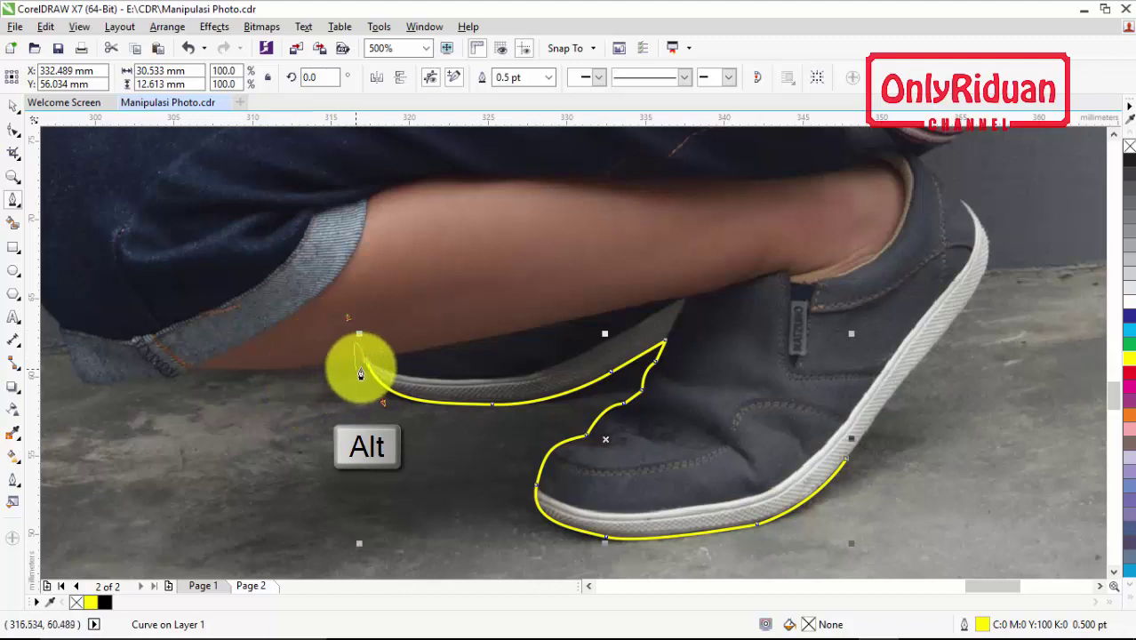
# Extend the outline left along the leg's lower edge to the shorts' hem and corner
pyautogui.click(361, 367)
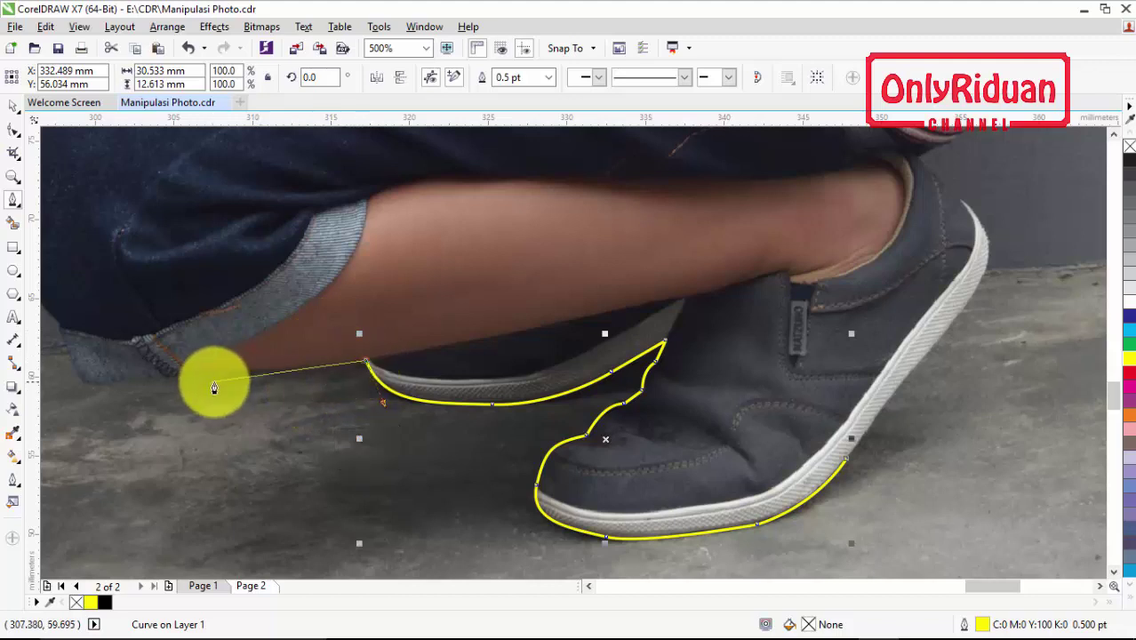
pyautogui.click(320, 367)
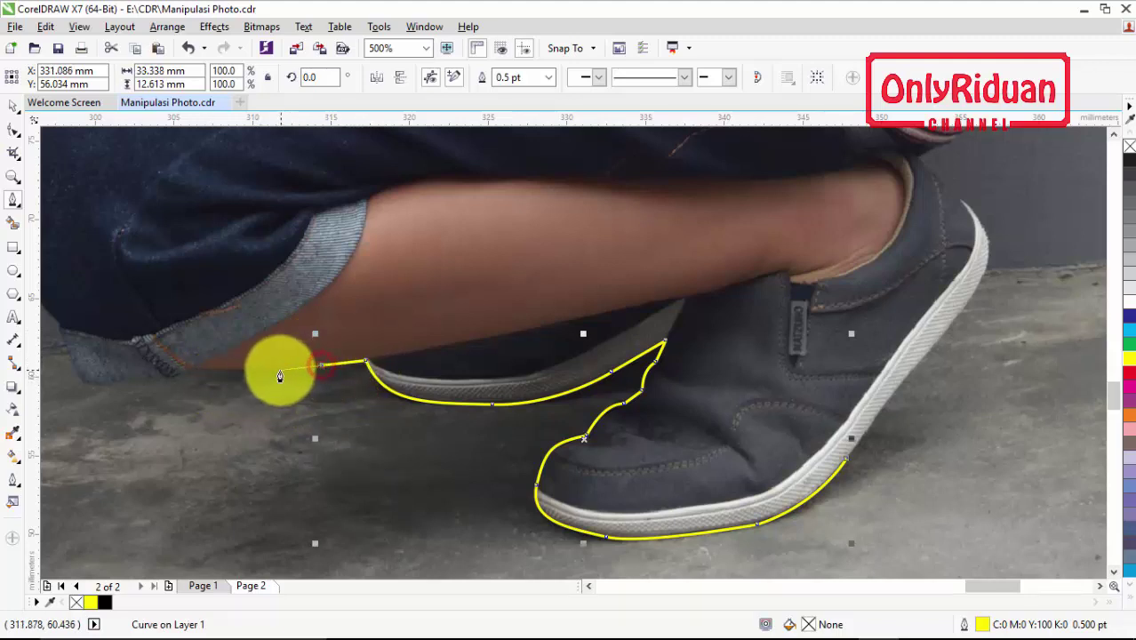
pyautogui.click(270, 368)
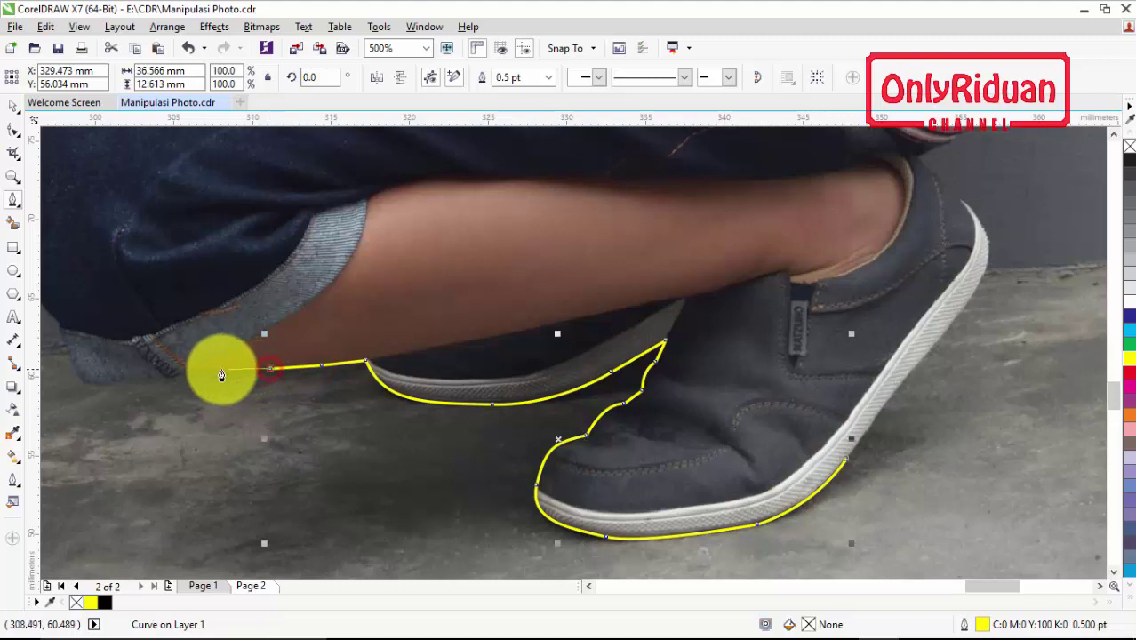
pyautogui.click(173, 380)
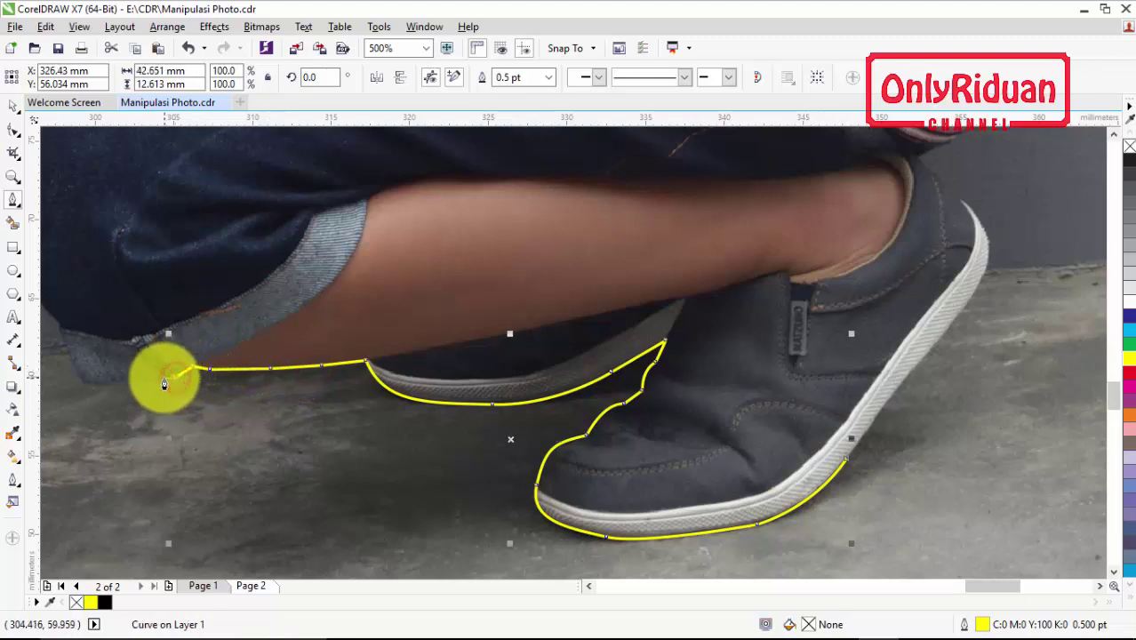
pyautogui.click(163, 379)
pyautogui.click(124, 383)
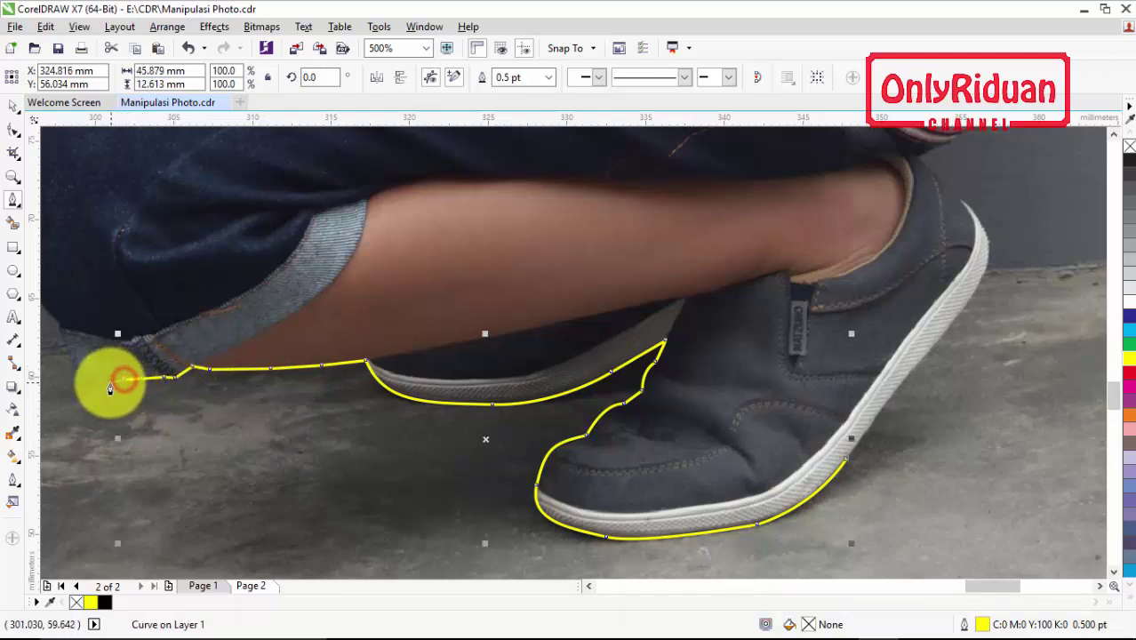
pyautogui.click(99, 384)
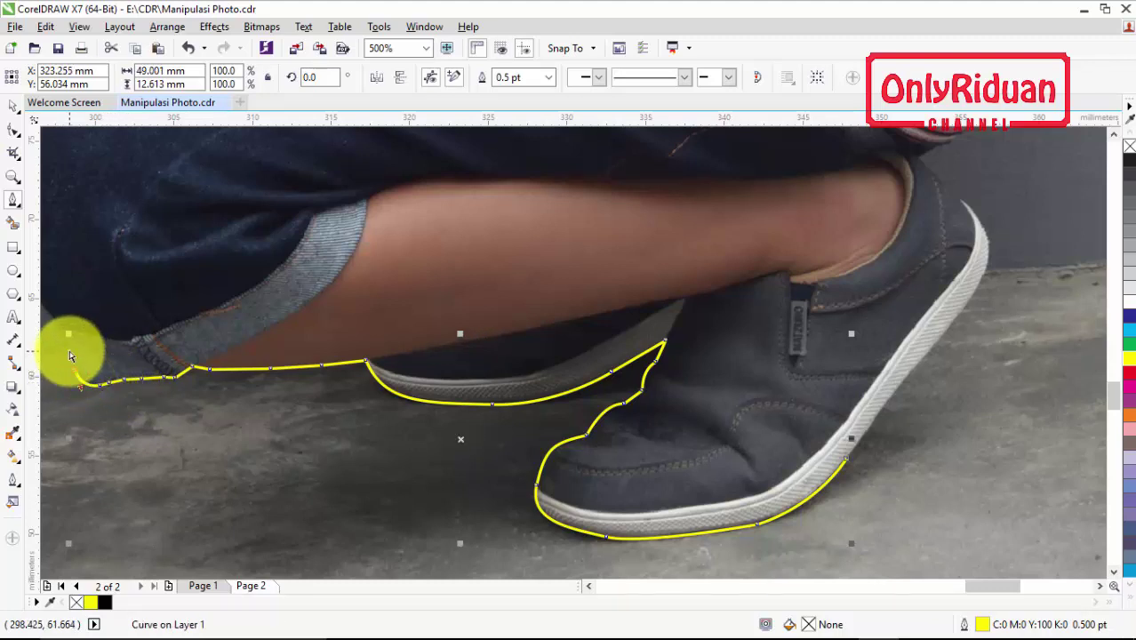
pyautogui.hscroll(-5, 69, 352)
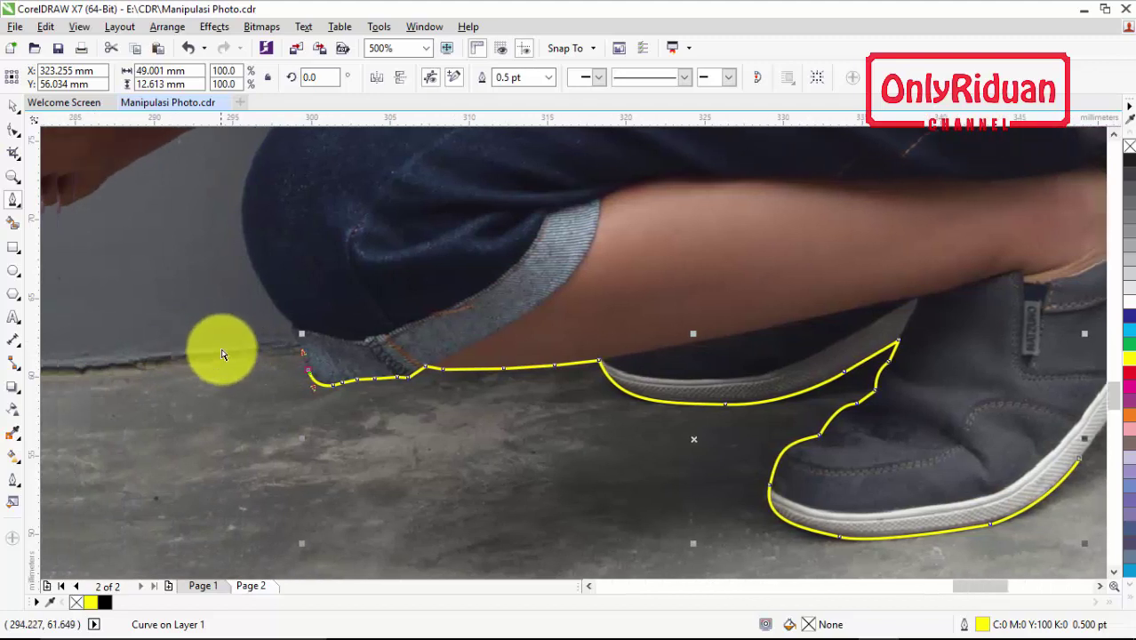
pyautogui.hscroll(-2, 223, 355)
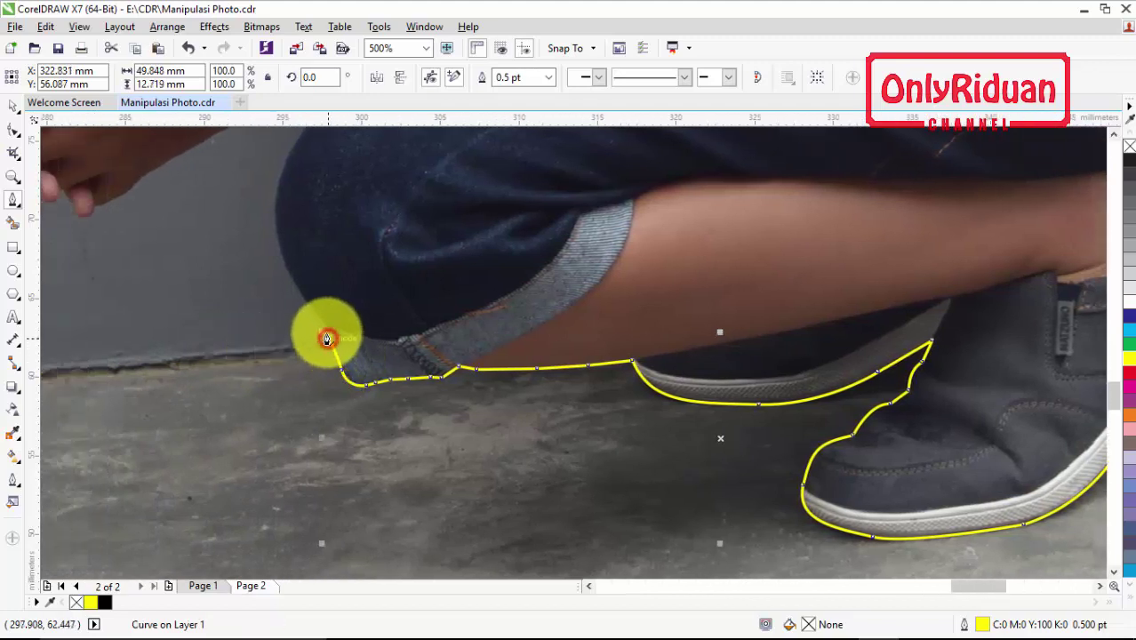
pyautogui.doubleClick(327, 327)
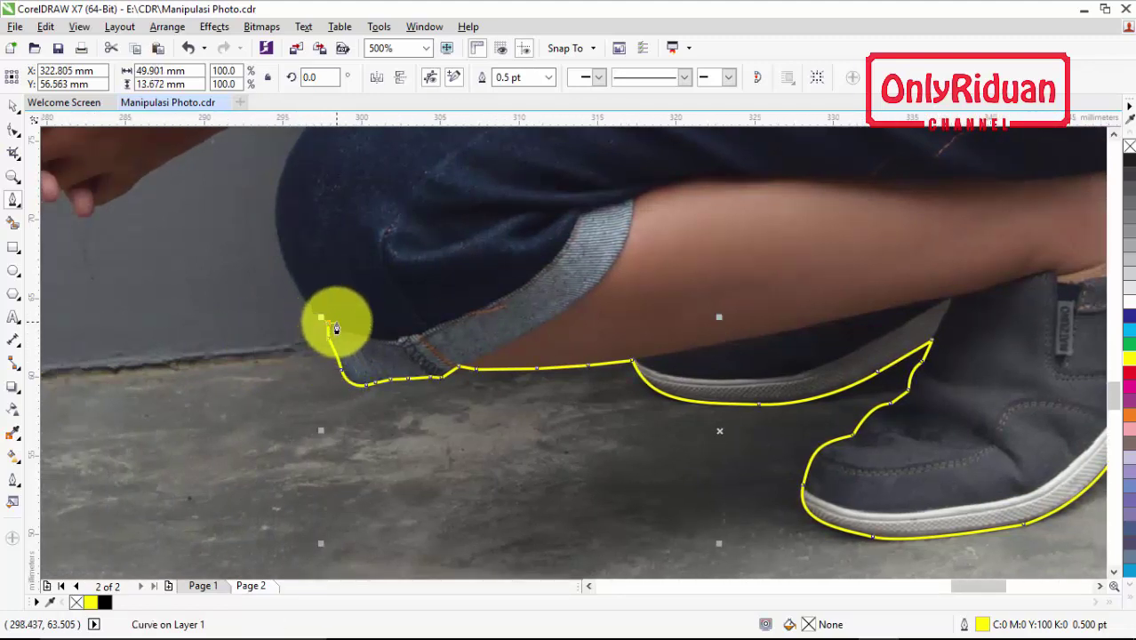
# Trace up the back of the knee and thigh, then extend up-left toward the boy's hand
pyautogui.click(329, 323)
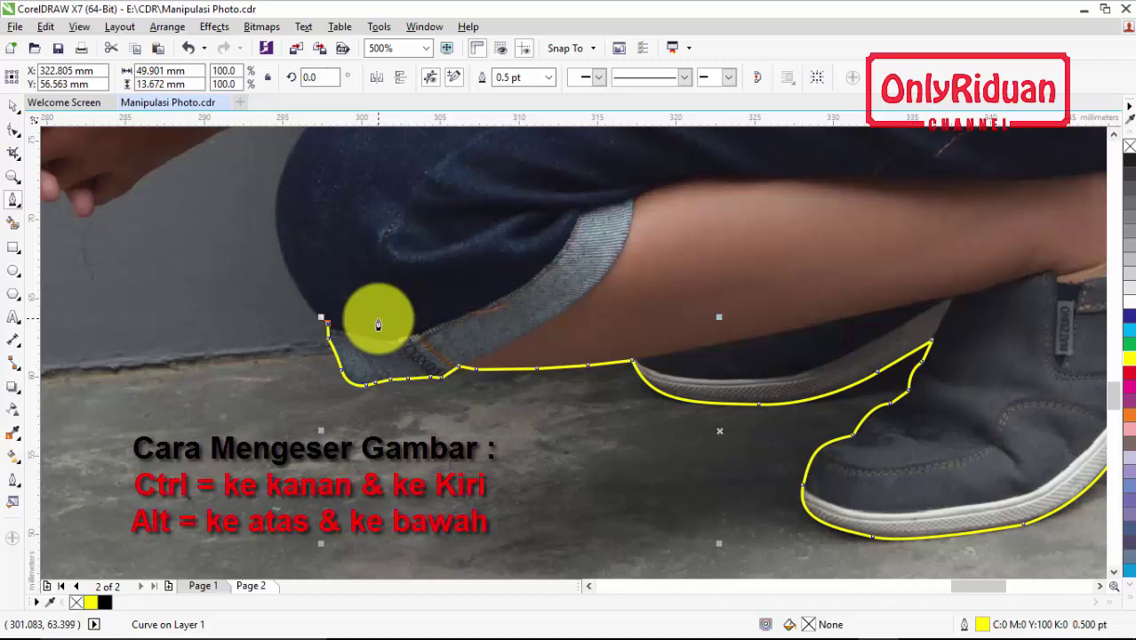
pyautogui.hscroll(5, 378, 324)
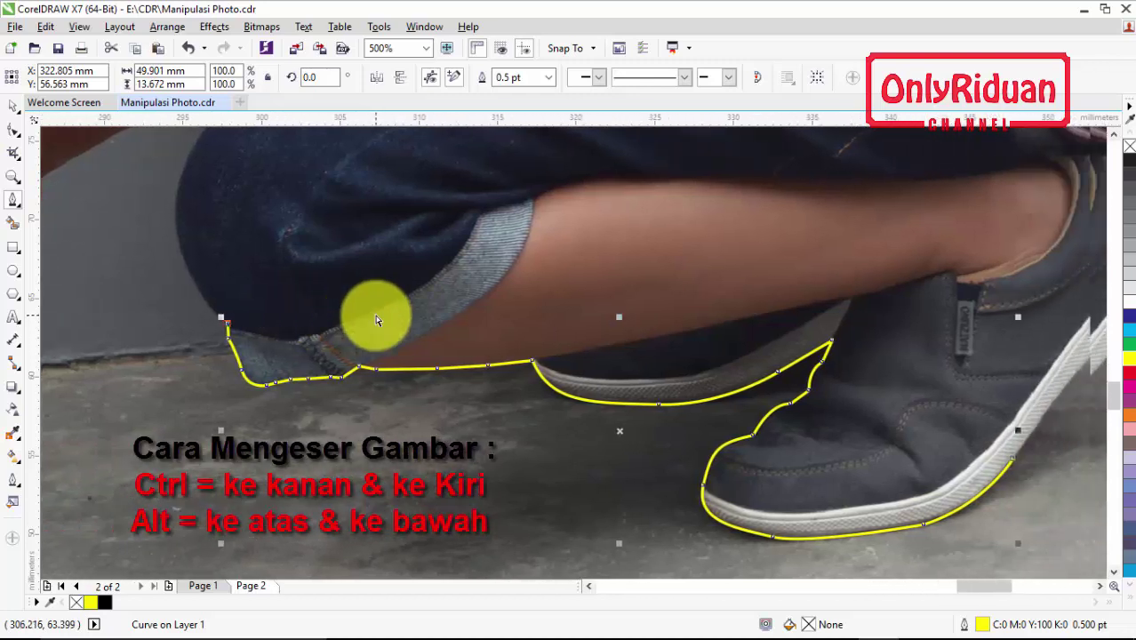
pyautogui.hscroll(-5, 378, 317)
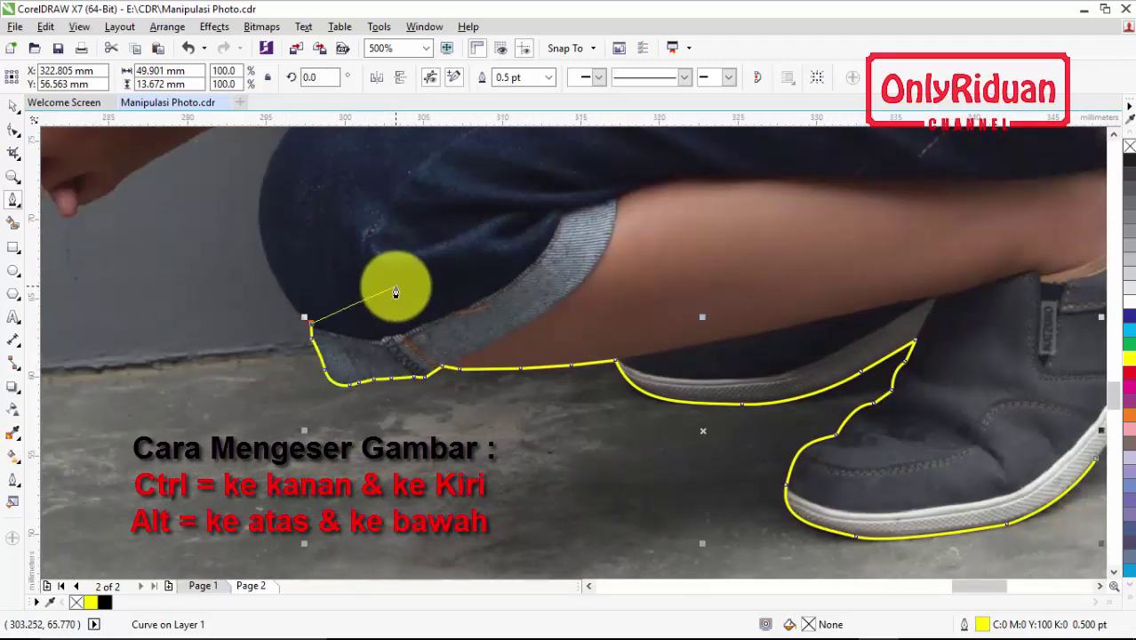
pyautogui.scroll(4, 396, 292)
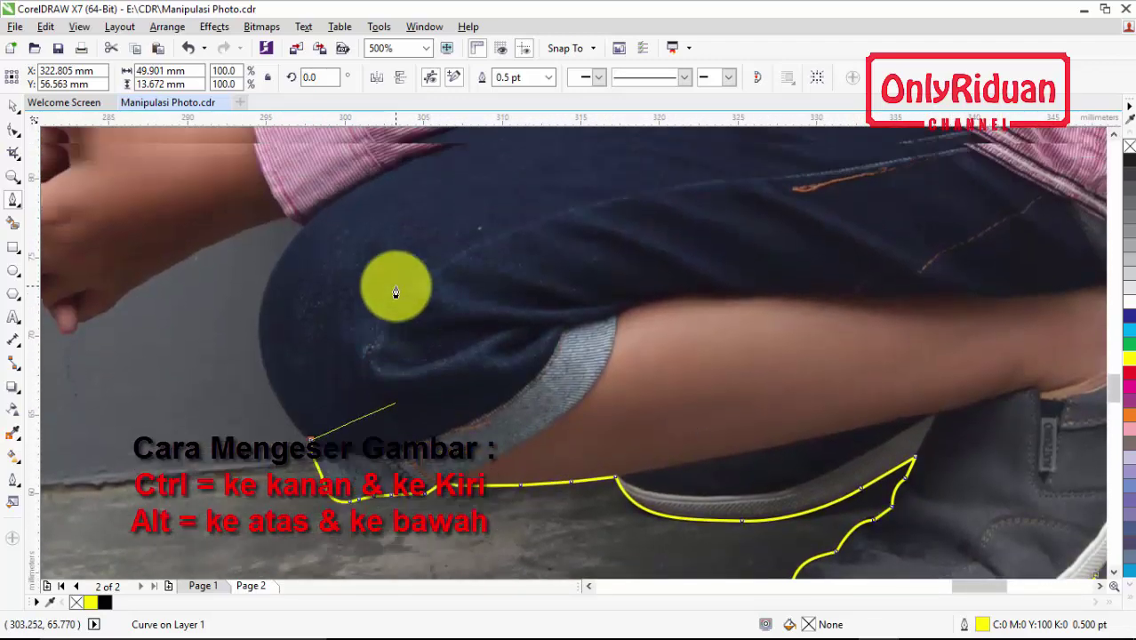
pyautogui.scroll(-3, 396, 292)
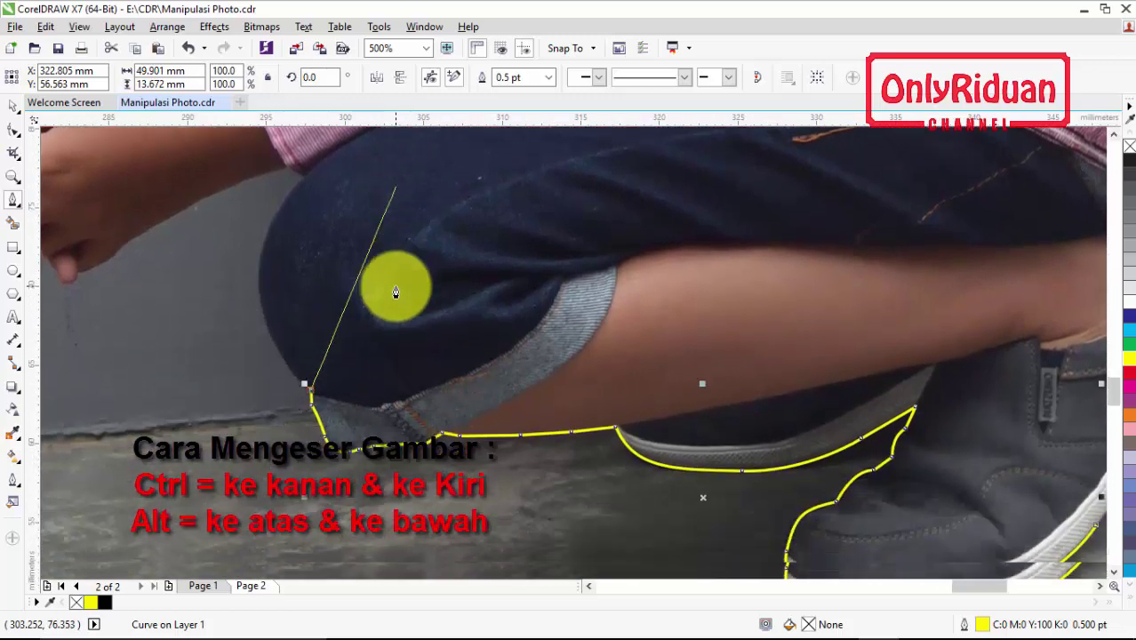
pyautogui.scroll(2, 396, 293)
pyautogui.scroll(-1, 396, 291)
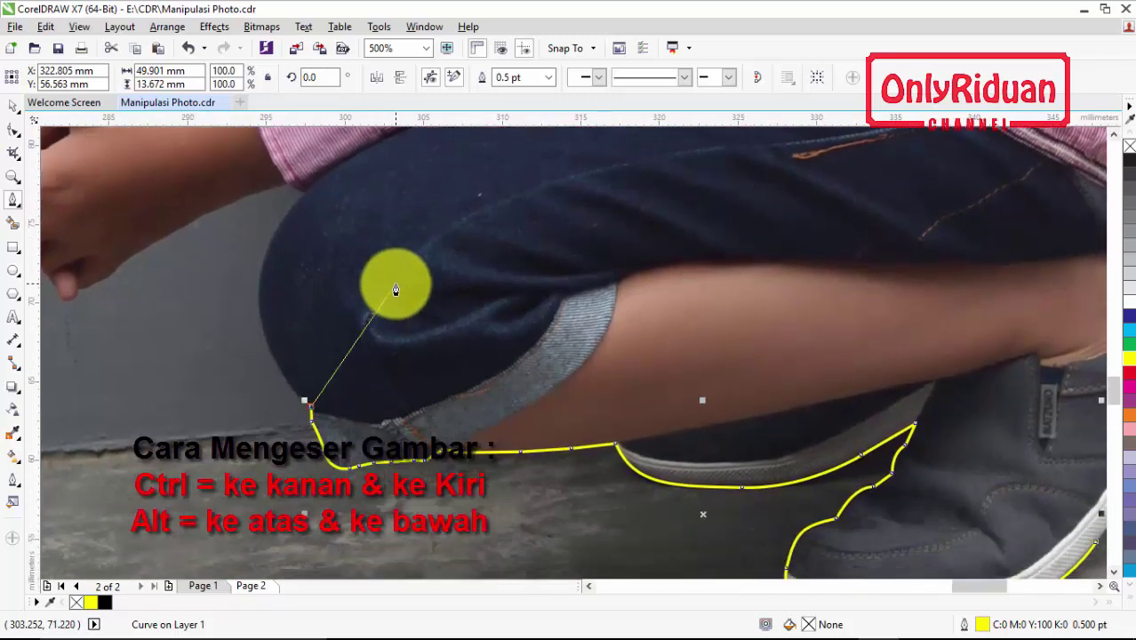
pyautogui.hscroll(-2, 396, 289)
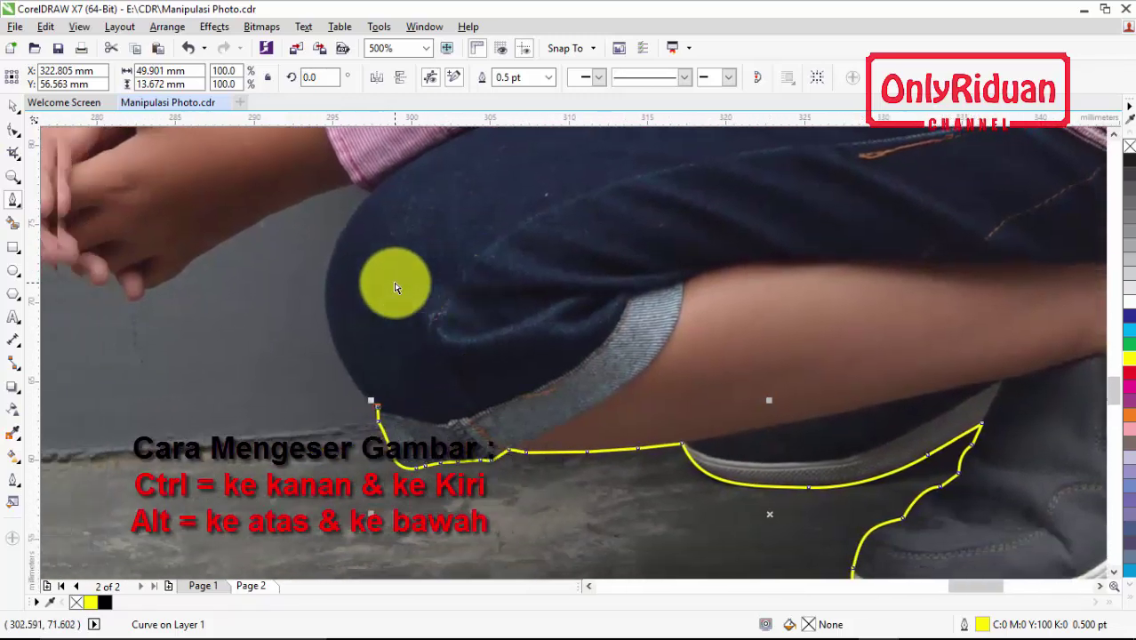
pyautogui.hscroll(1, 395, 289)
pyautogui.hscroll(-1, 395, 289)
pyautogui.hscroll(1, 396, 284)
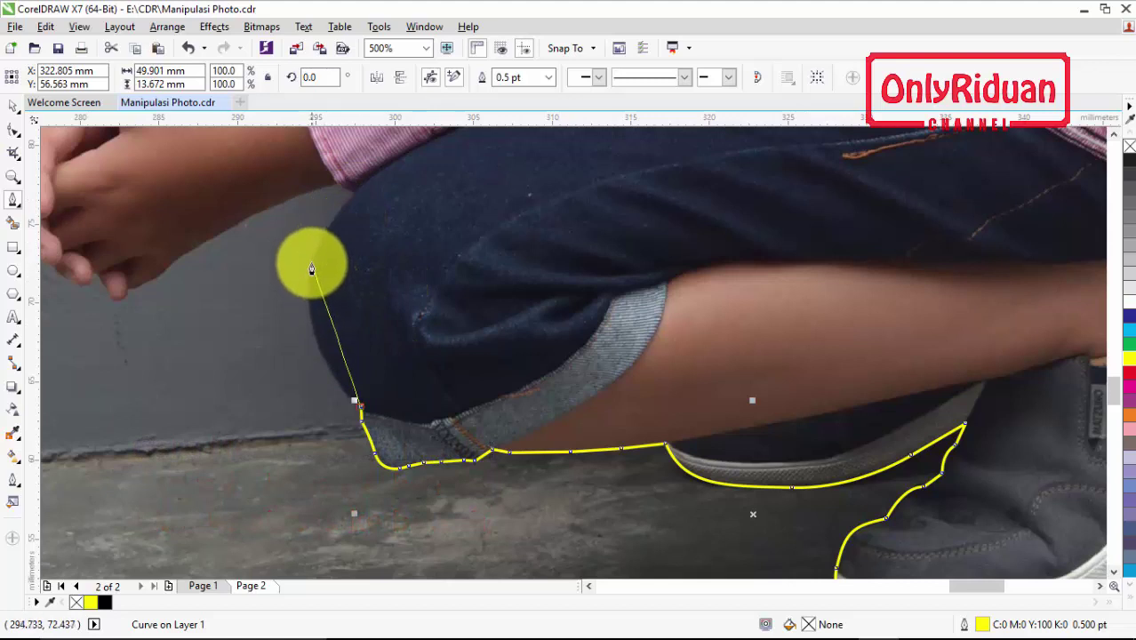
pyautogui.moveTo(314, 263); pyautogui.dragTo(355, 185)
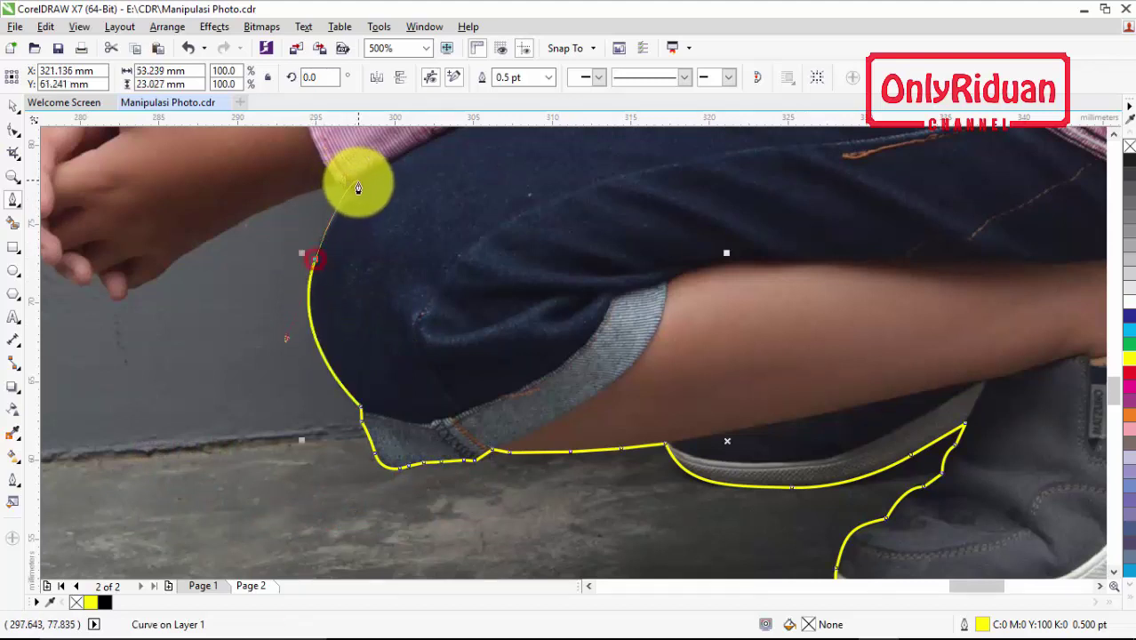
pyautogui.click(356, 191)
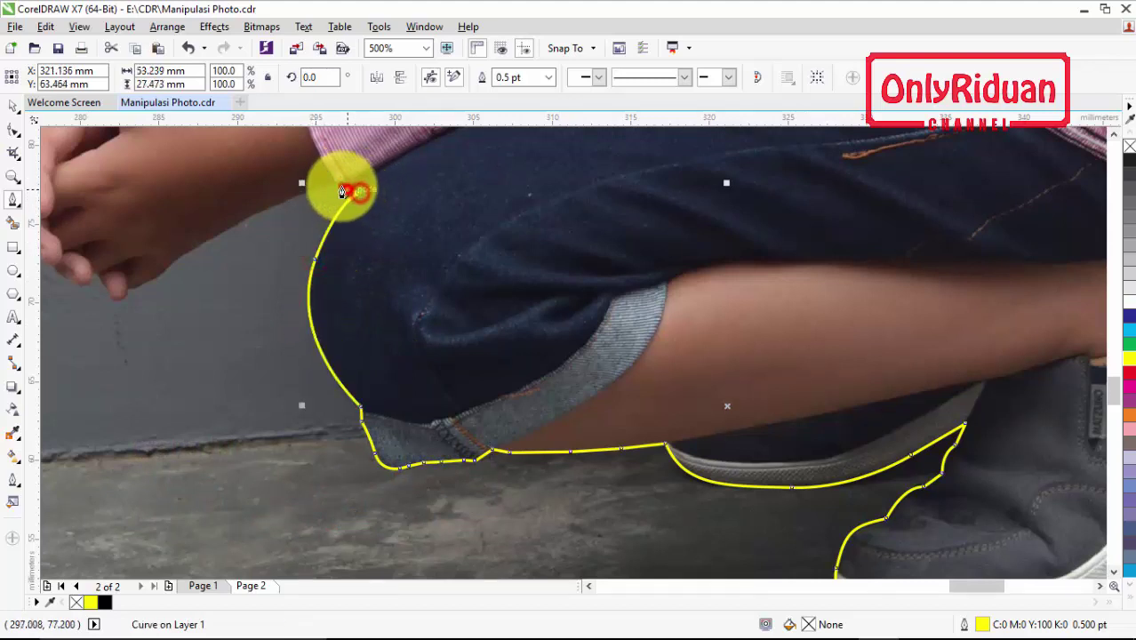
pyautogui.click(285, 199)
pyautogui.click(186, 251)
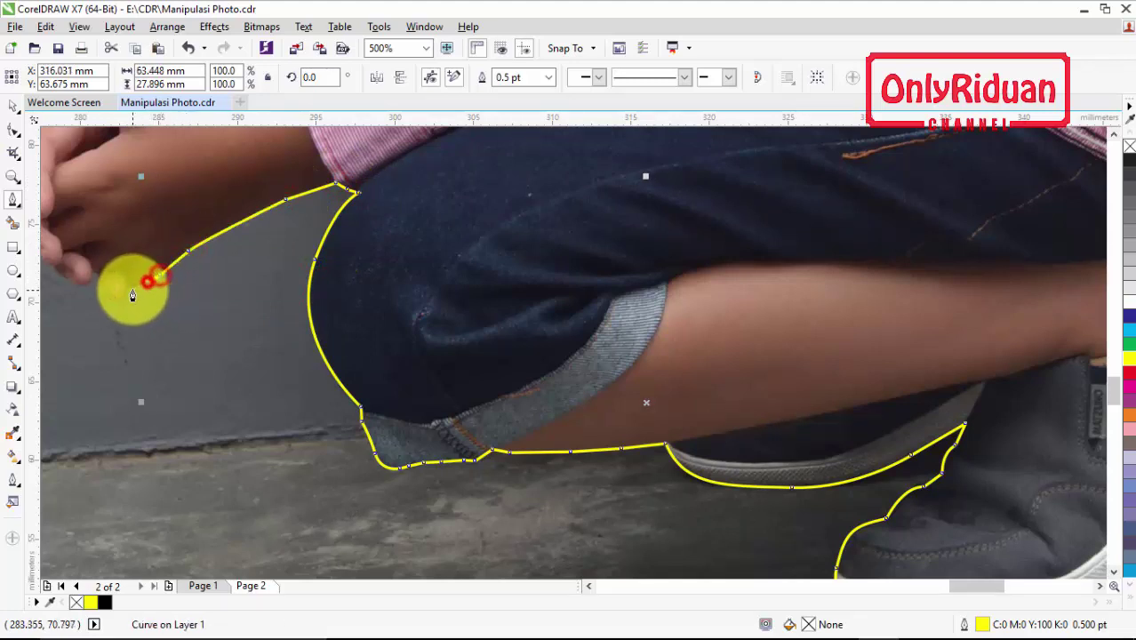
pyautogui.moveTo(129, 280); pyautogui.dragTo(363, 293)
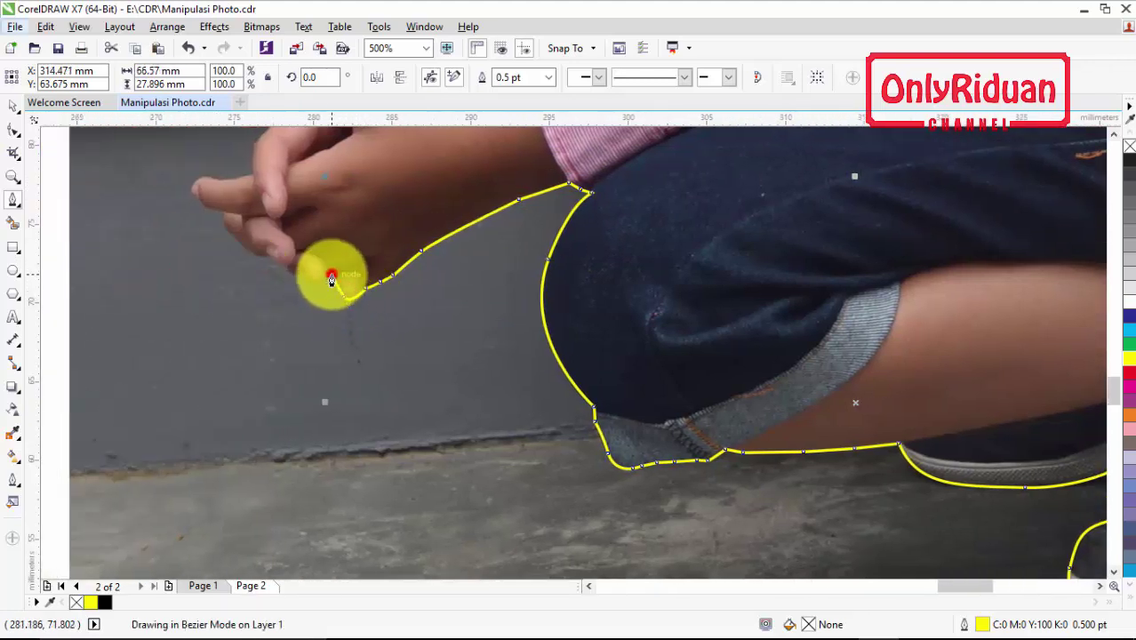
pyautogui.scroll(2, 325, 279)
# Trace under the hand and along the clasped fingers to the fingertip
pyautogui.click(297, 291)
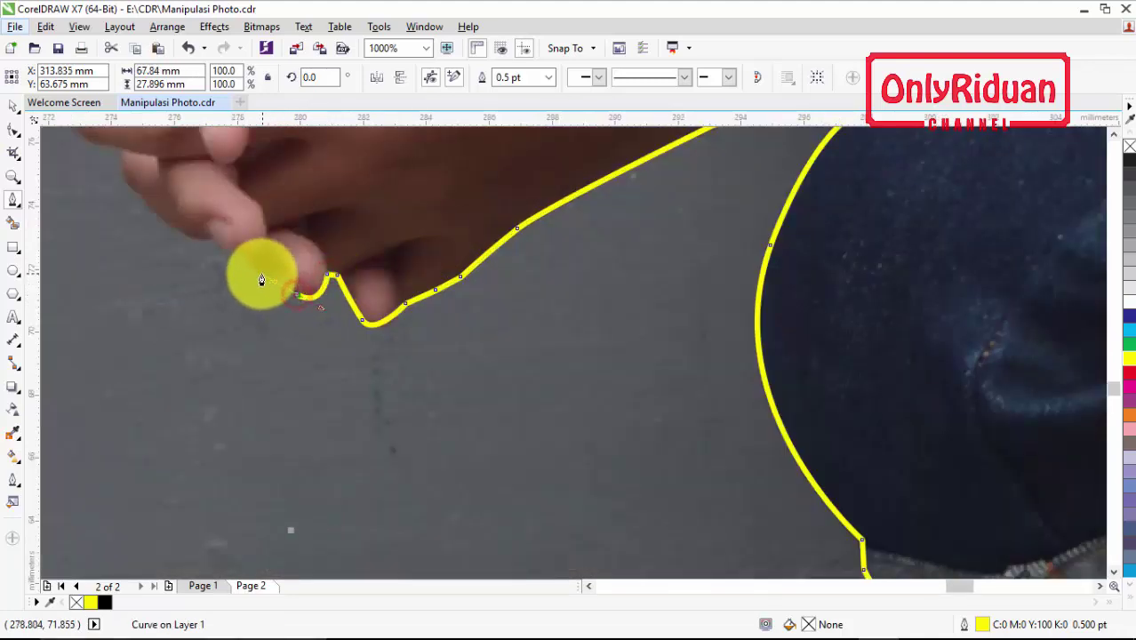
pyautogui.click(249, 267)
pyautogui.click(213, 238)
pyautogui.click(175, 229)
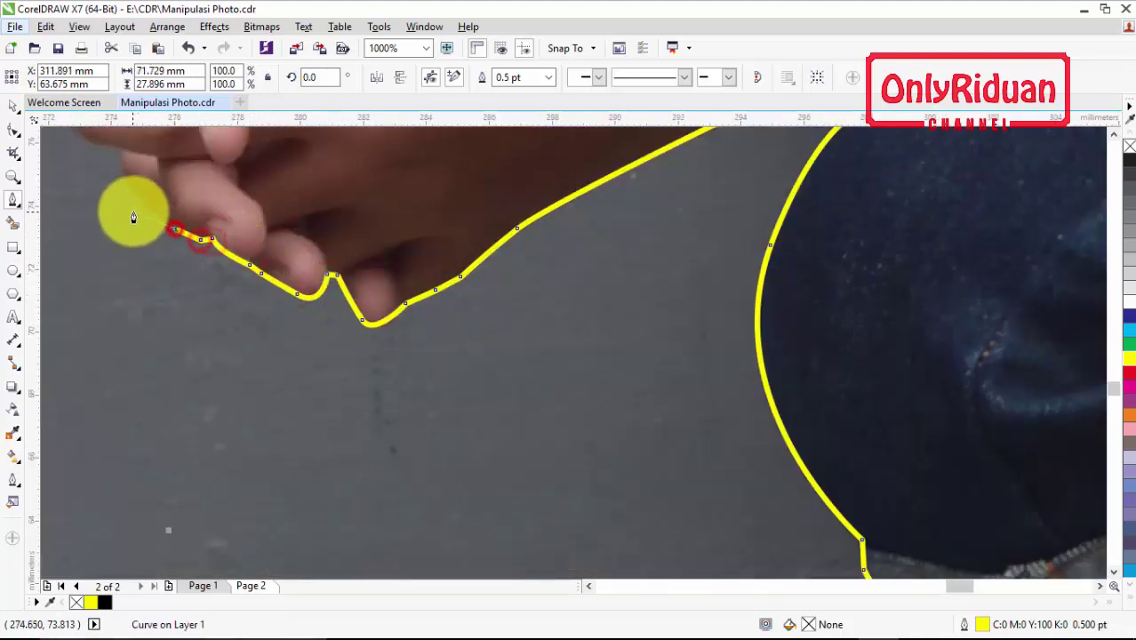
pyautogui.click(141, 195)
pyautogui.scroll(2, 119, 140)
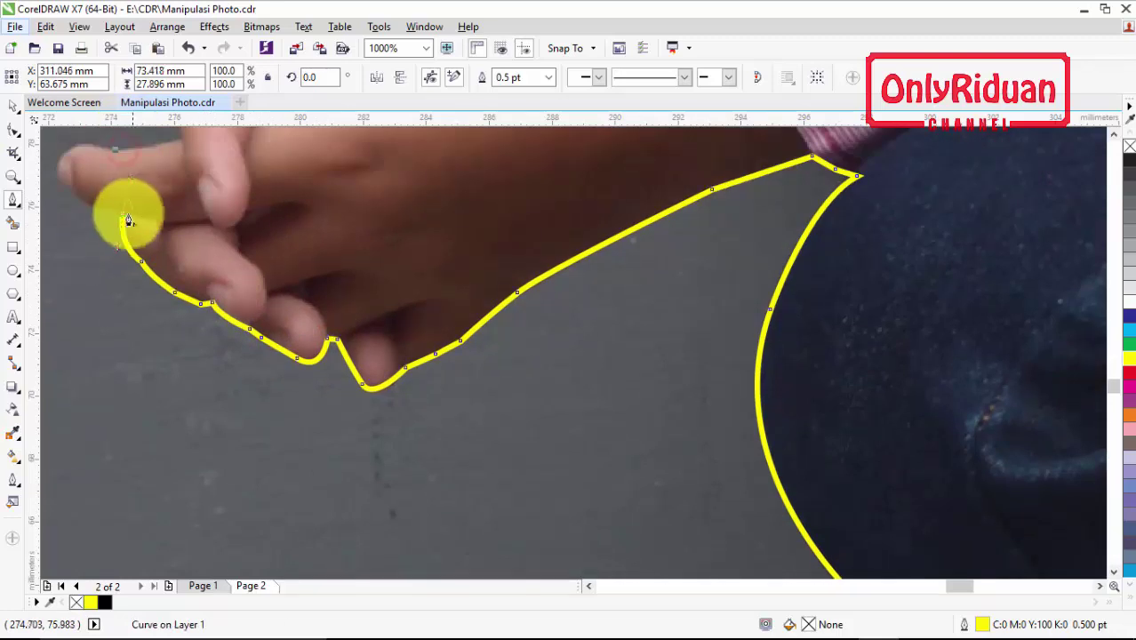
pyautogui.click(121, 214)
pyautogui.click(100, 207)
pyautogui.click(77, 194)
# Curve the outline around the fingertip and back over the upper finger and knuckles
pyautogui.scroll(2, 78, 169)
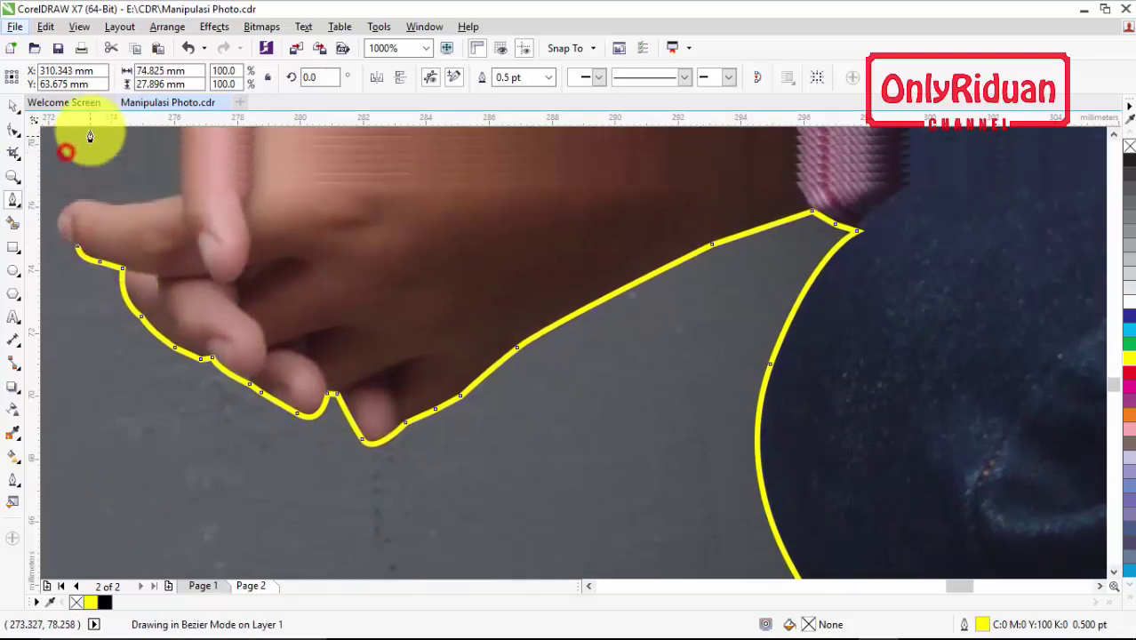
pyautogui.click(66, 215)
pyautogui.click(110, 215)
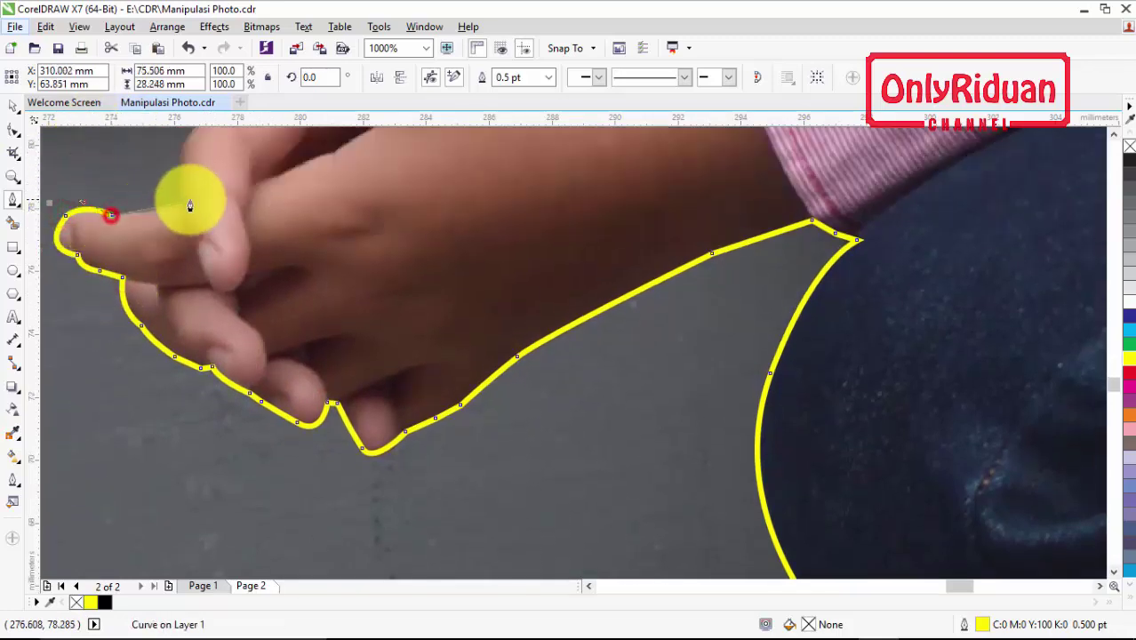
pyautogui.scroll(6, 187, 198)
pyautogui.moveTo(202, 317); pyautogui.dragTo(229, 313)
pyautogui.click(276, 261)
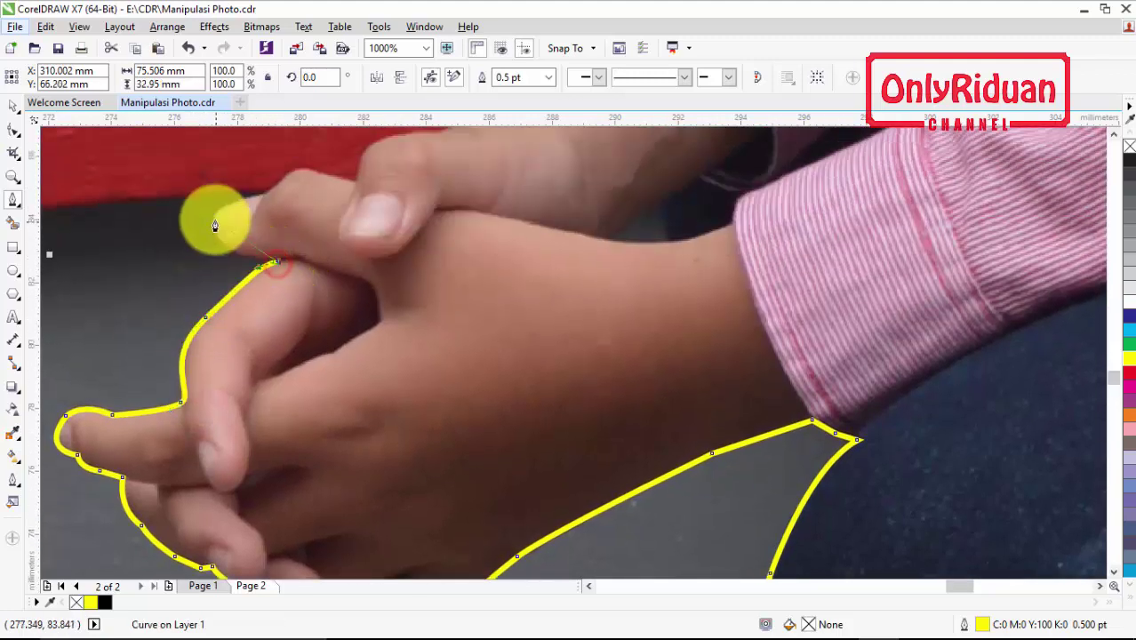
pyautogui.moveTo(214, 218); pyautogui.dragTo(359, 187)
pyautogui.scroll(3, 393, 299)
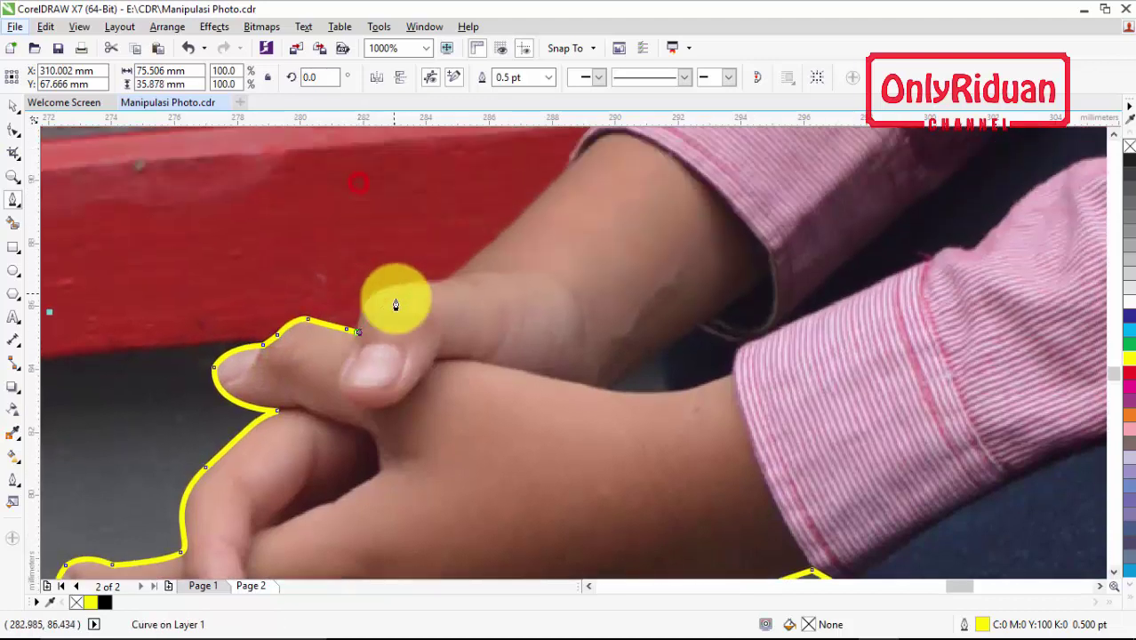
# Add nodes along the top of the hand and up the forearm to the shirt cuff
pyautogui.moveTo(401, 286); pyautogui.dragTo(442, 288)
pyautogui.click(449, 282)
pyautogui.click(562, 172)
pyautogui.scroll(4, 565, 172)
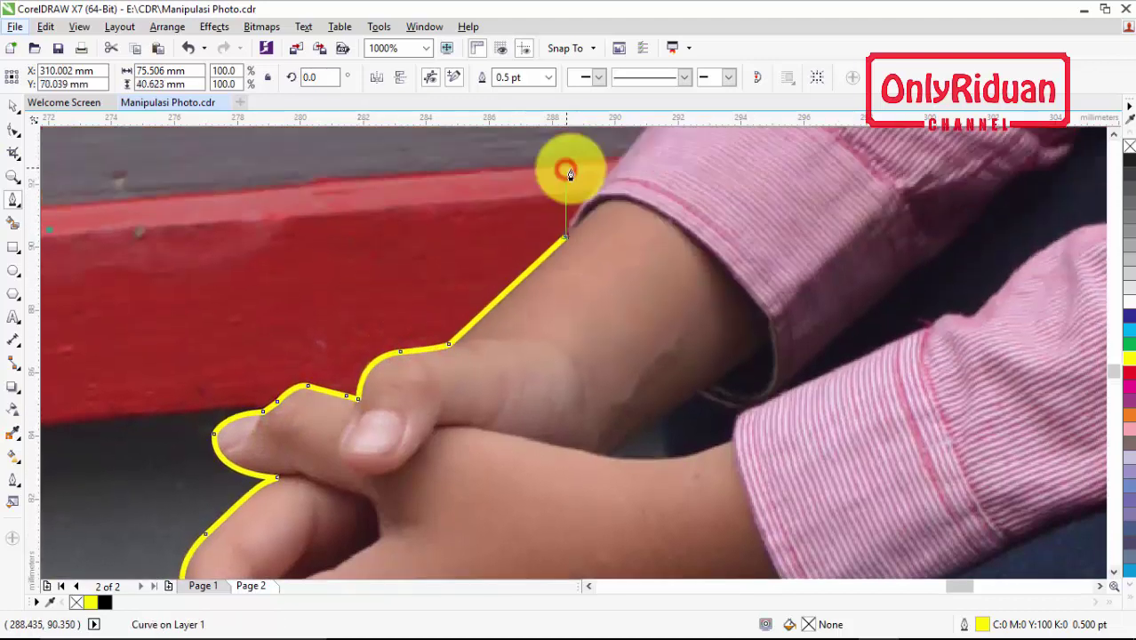
pyautogui.moveTo(592, 311); pyautogui.dragTo(655, 244)
pyautogui.click(655, 235)
pyautogui.click(685, 207)
pyautogui.click(696, 191)
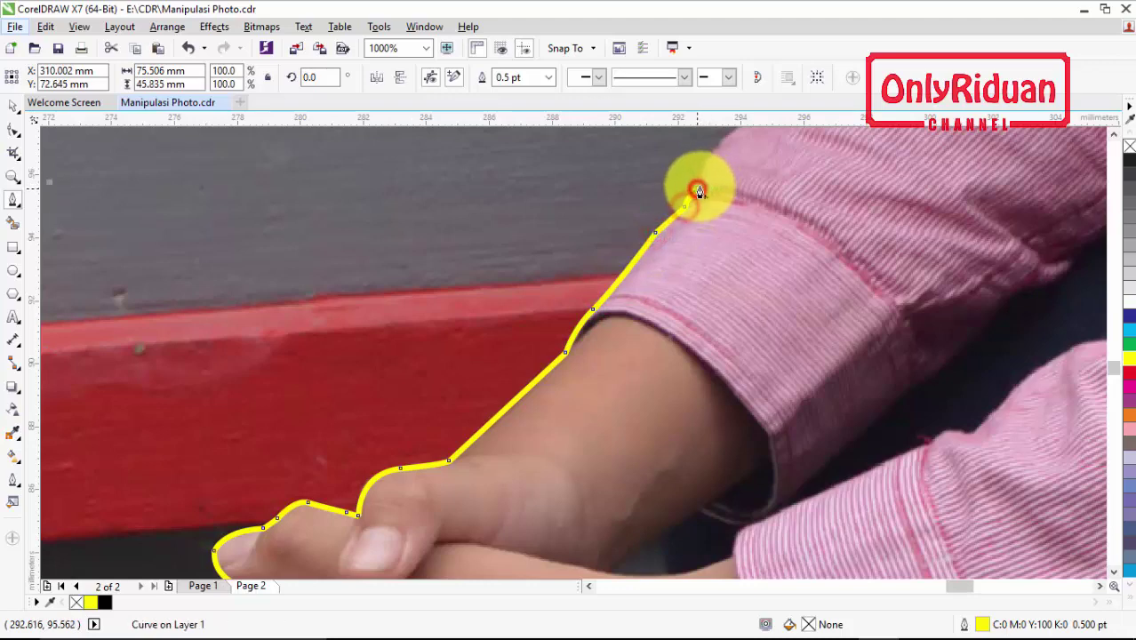
pyautogui.scroll(3, 699, 185)
pyautogui.moveTo(738, 244); pyautogui.dragTo(751, 242)
pyautogui.click(809, 176)
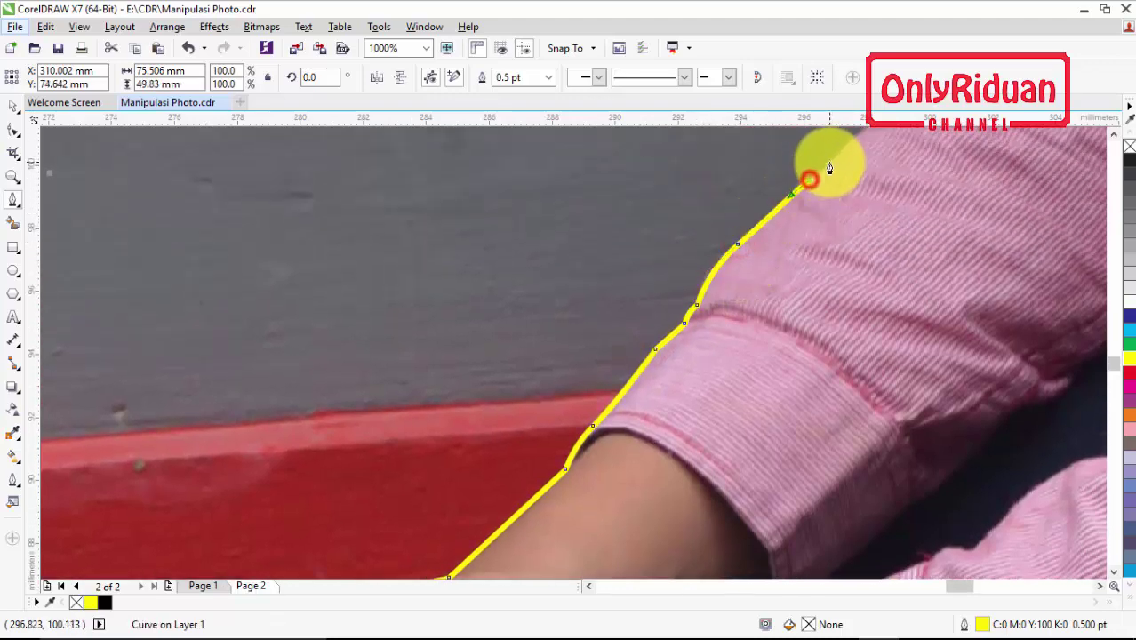
# Continue the trace up the sleeve edge with curved nodes
pyautogui.hscroll(8, 837, 167)
pyautogui.scroll(5, 833, 184)
pyautogui.click(484, 359)
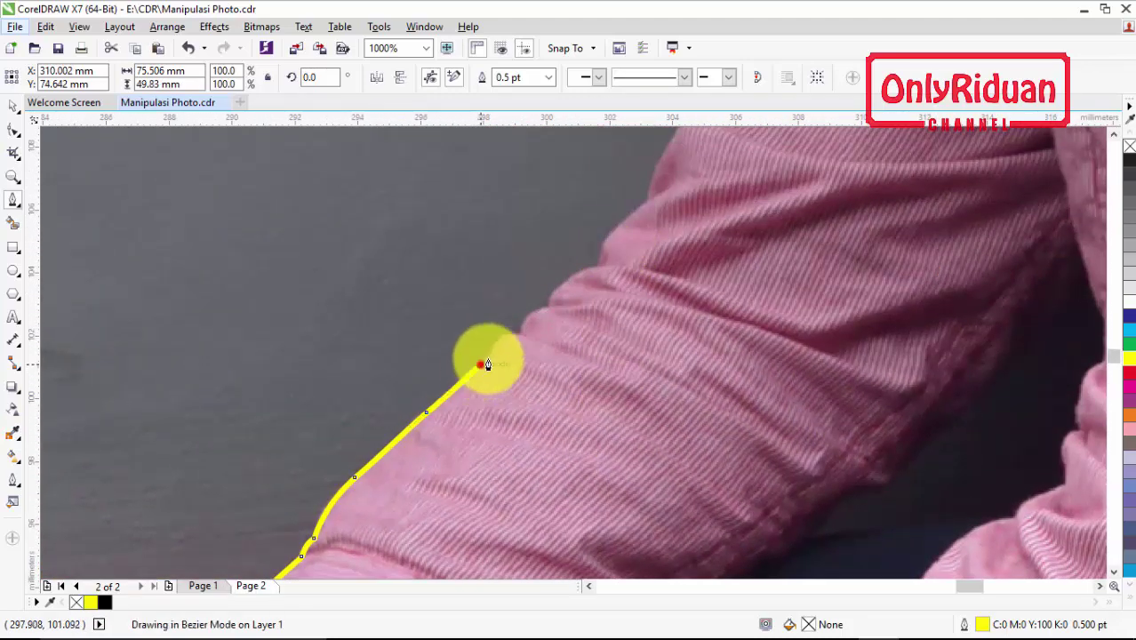
pyautogui.moveTo(519, 331); pyautogui.dragTo(541, 320)
pyautogui.click(544, 307)
pyautogui.moveTo(594, 264)
pyautogui.mouseDown()
pyautogui.moveTo(622, 266)
pyautogui.moveTo(595, 264)
pyautogui.mouseUp()
pyautogui.moveTo(646, 201); pyautogui.dragTo(690, 191)
pyautogui.scroll(3, 689, 184)
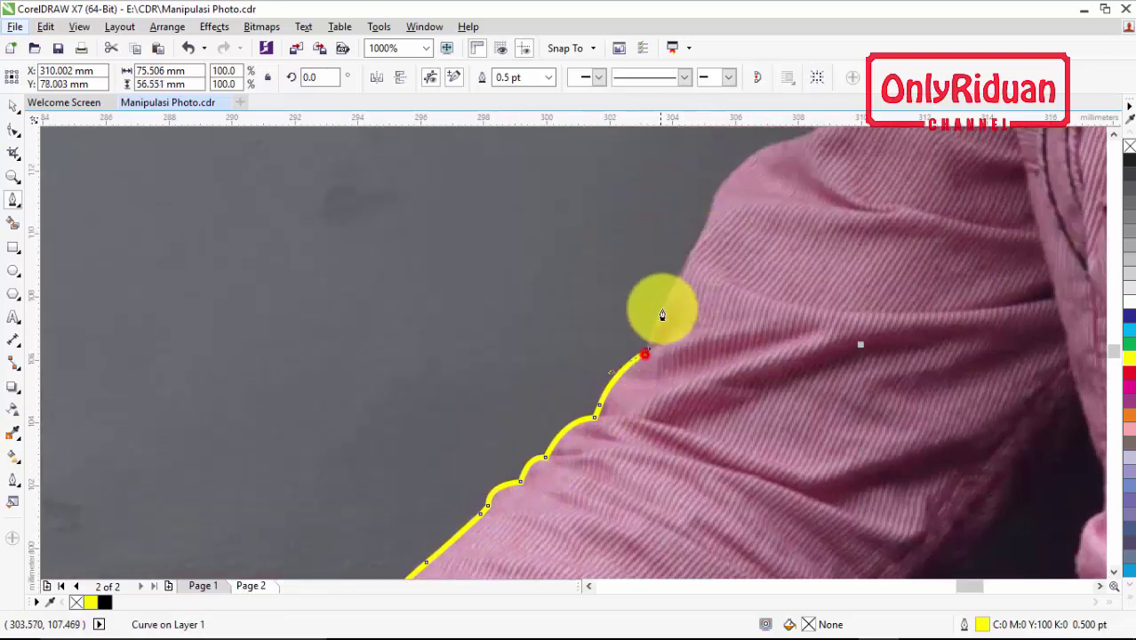
# Extend the outline up the upper arm and along the shoulder edge
pyautogui.click(673, 289)
pyautogui.click(700, 236)
pyautogui.click(711, 213)
pyautogui.click(745, 161)
pyautogui.scroll(3, 758, 154)
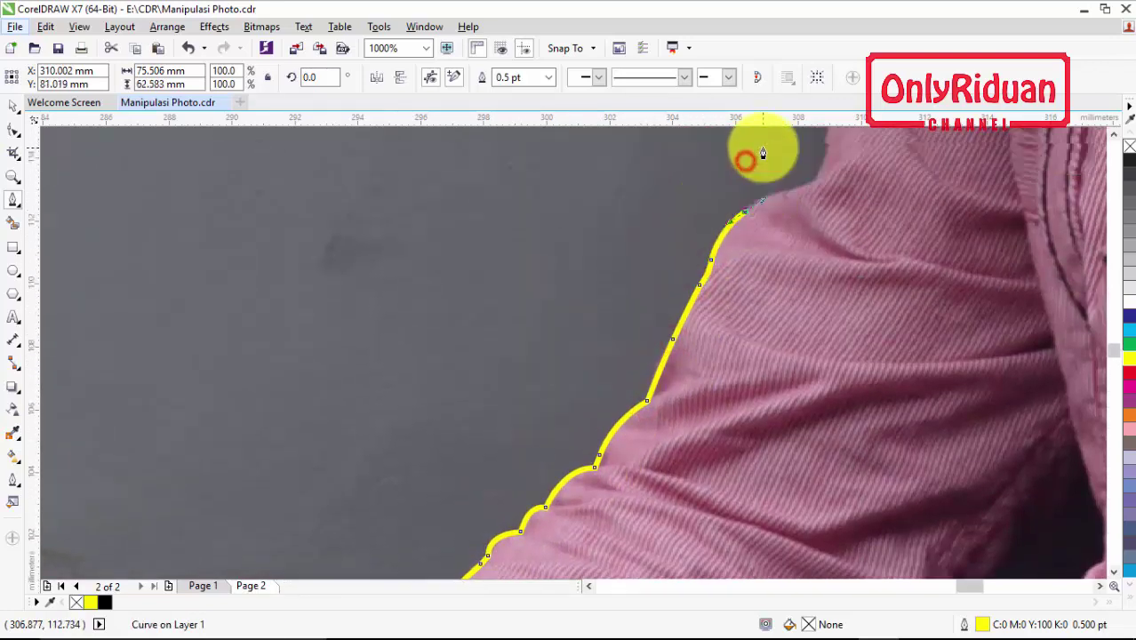
pyautogui.click(803, 285)
pyautogui.click(820, 258)
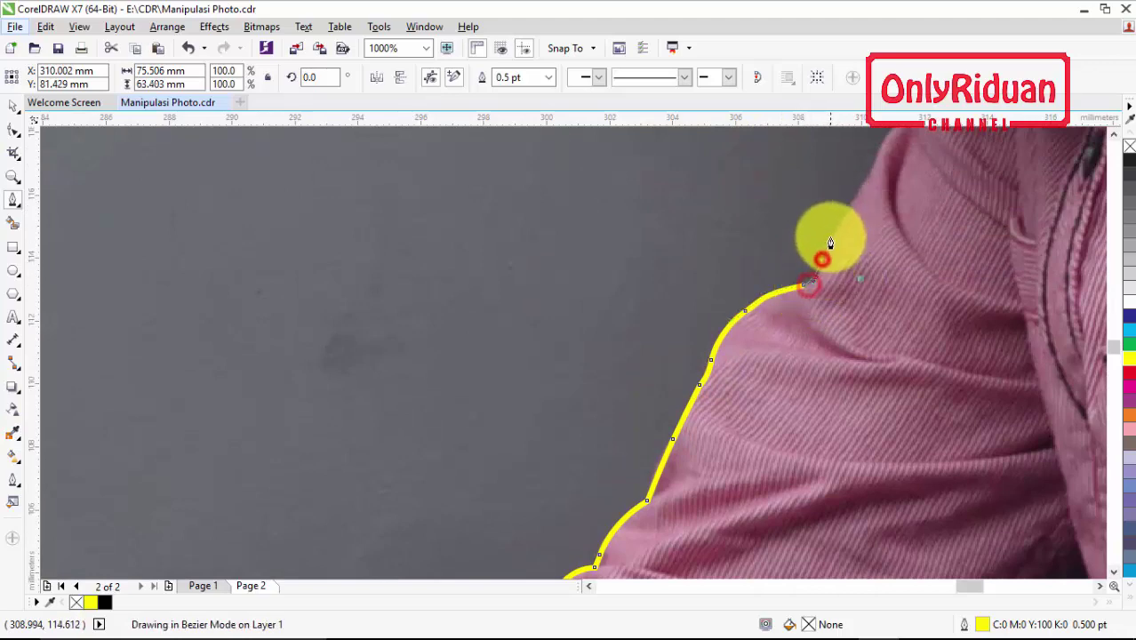
pyautogui.click(852, 200)
pyautogui.click(871, 169)
pyautogui.scroll(3, 907, 273)
pyautogui.click(904, 279)
# Trace up the collar edge and curve the outline along the chin
pyautogui.hscroll(10, 933, 271)
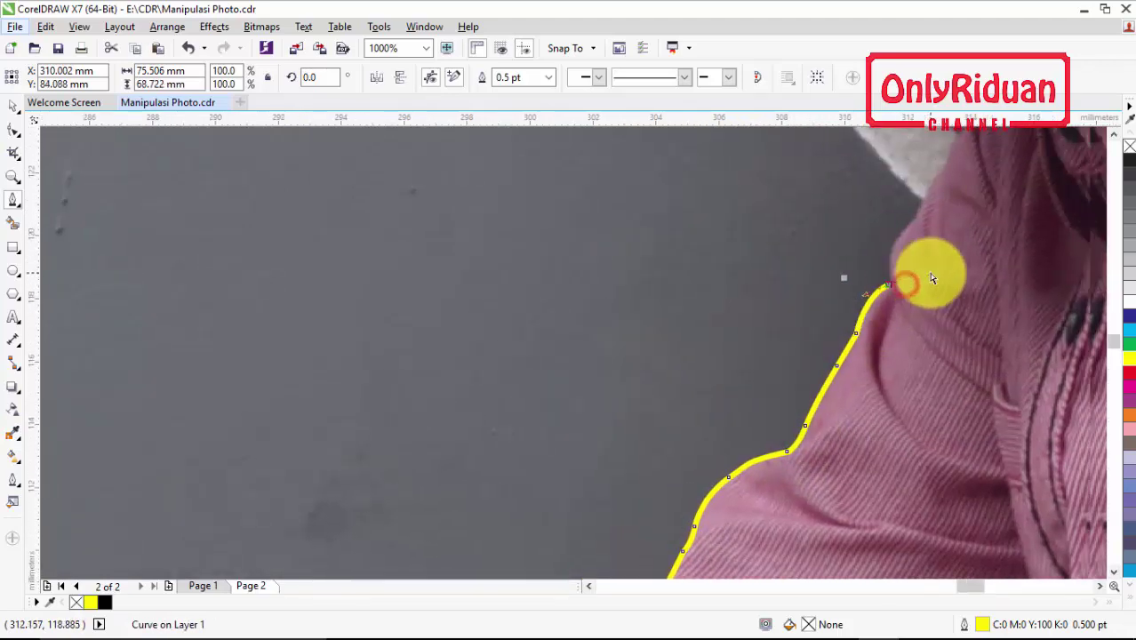
pyautogui.scroll(4, 491, 286)
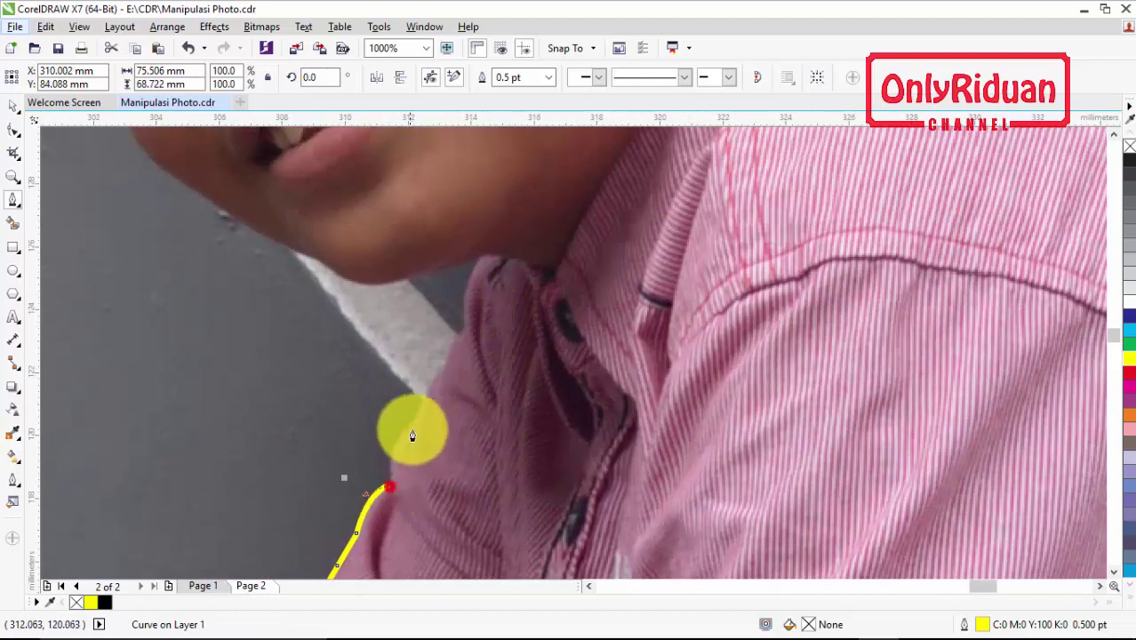
pyautogui.moveTo(411, 422); pyautogui.dragTo(433, 397)
pyautogui.click(438, 376)
pyautogui.click(447, 360)
pyautogui.click(463, 331)
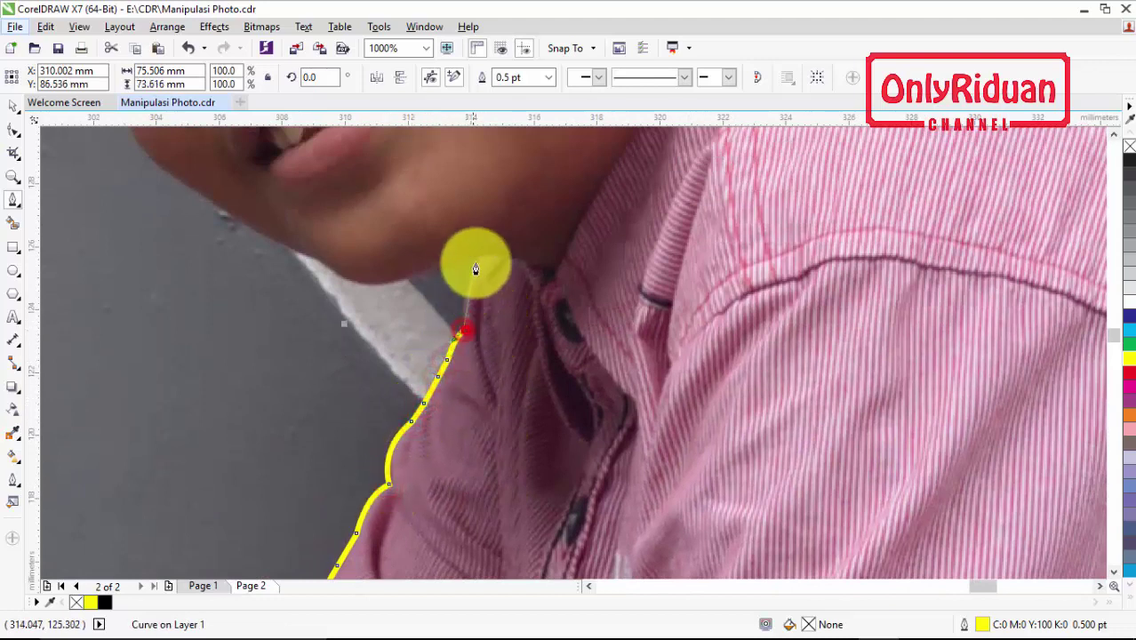
pyautogui.moveTo(477, 259); pyautogui.dragTo(425, 278)
pyautogui.click(425, 270)
pyautogui.moveTo(342, 277); pyautogui.dragTo(240, 233)
pyautogui.moveTo(222, 209); pyautogui.dragTo(200, 201)
pyautogui.scroll(7, 201, 201)
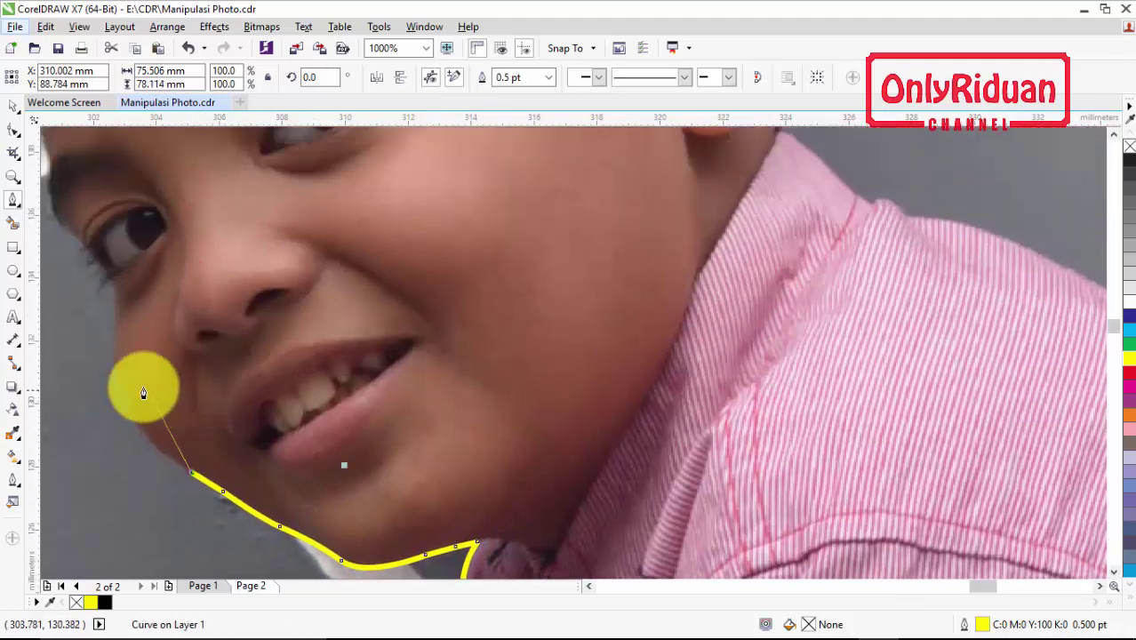
# Trace the outline up along the boy's hairline
pyautogui.moveTo(115, 359); pyautogui.dragTo(91, 254)
pyautogui.hscroll(-5, 92, 254)
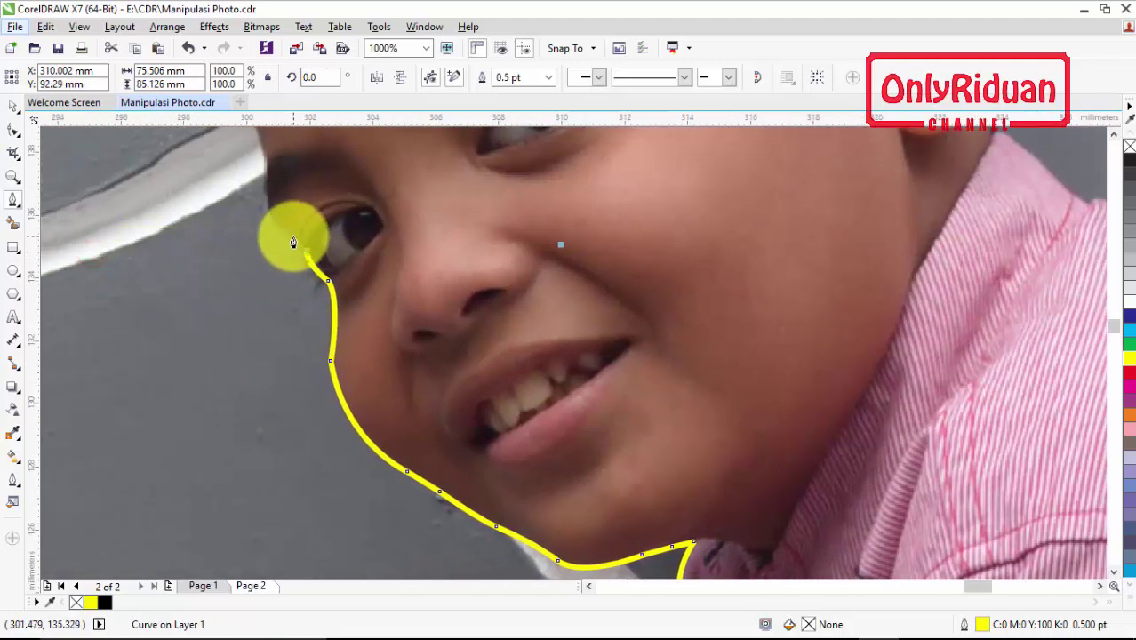
pyautogui.scroll(5, 285, 219)
pyautogui.moveTo(265, 359); pyautogui.dragTo(248, 303)
pyautogui.click(233, 258)
pyautogui.click(216, 222)
pyautogui.click(213, 204)
pyautogui.click(207, 181)
pyautogui.scroll(5, 217, 191)
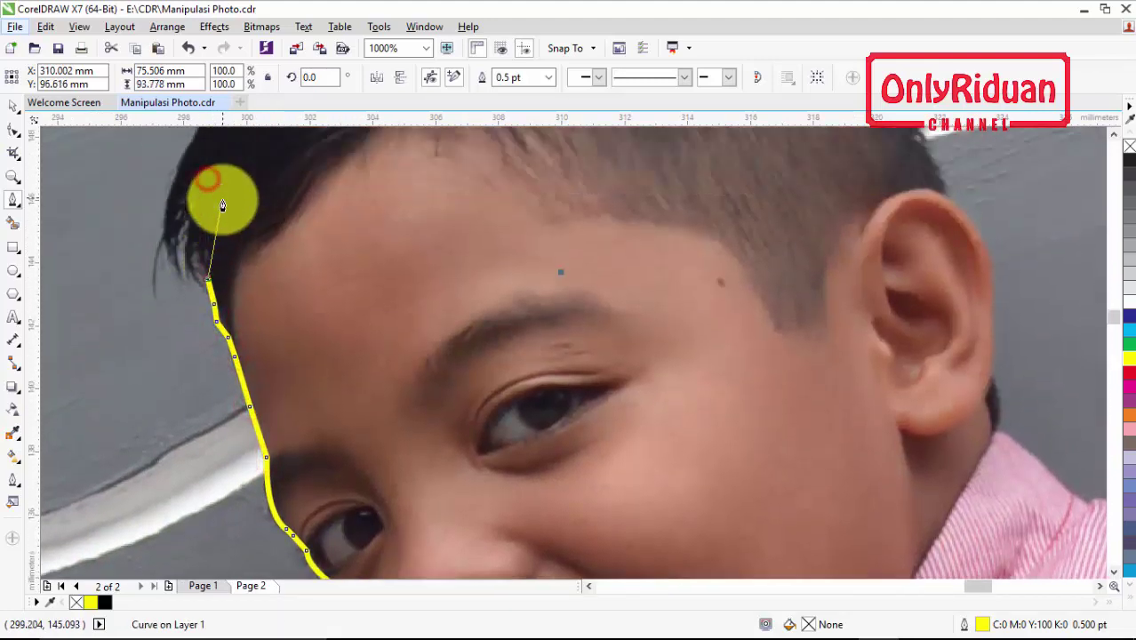
# Add curved nodes following the edge of the hair
pyautogui.click(196, 349)
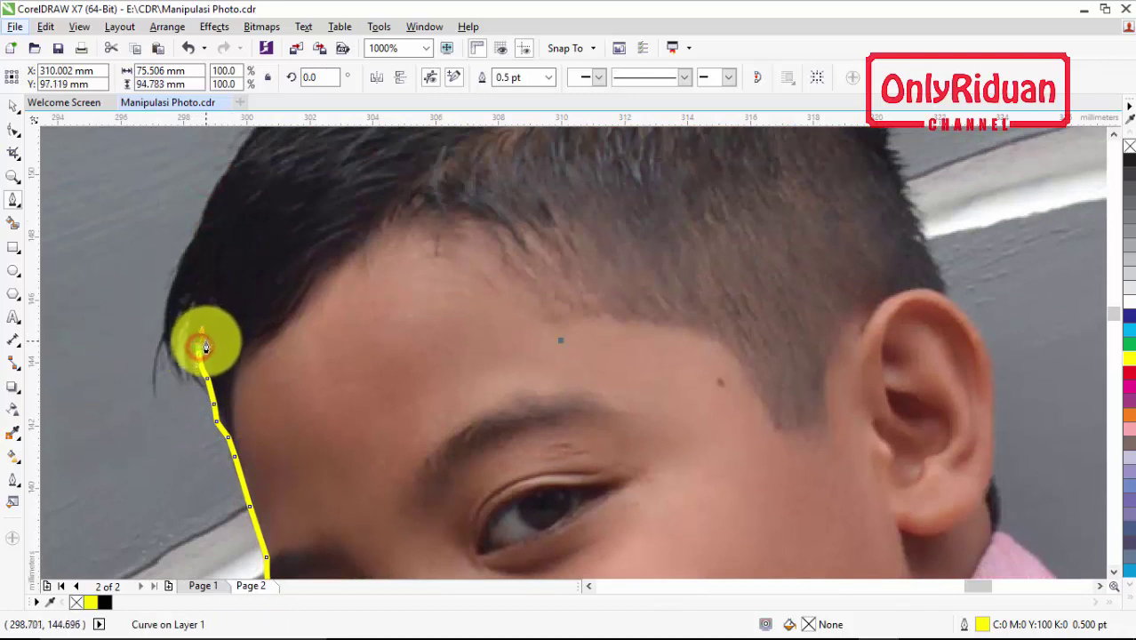
pyautogui.moveTo(194, 376); pyautogui.dragTo(223, 399)
pyautogui.moveTo(190, 307); pyautogui.dragTo(206, 241)
pyautogui.moveTo(178, 376); pyautogui.dragTo(194, 396)
pyautogui.moveTo(175, 271); pyautogui.dragTo(203, 210)
pyautogui.moveTo(207, 207); pyautogui.dragTo(224, 182)
# Curve the outline across the top of the hair and around the hair tips
pyautogui.scroll(3, 224, 182)
pyautogui.moveTo(368, 271); pyautogui.dragTo(416, 247)
pyautogui.click(354, 262)
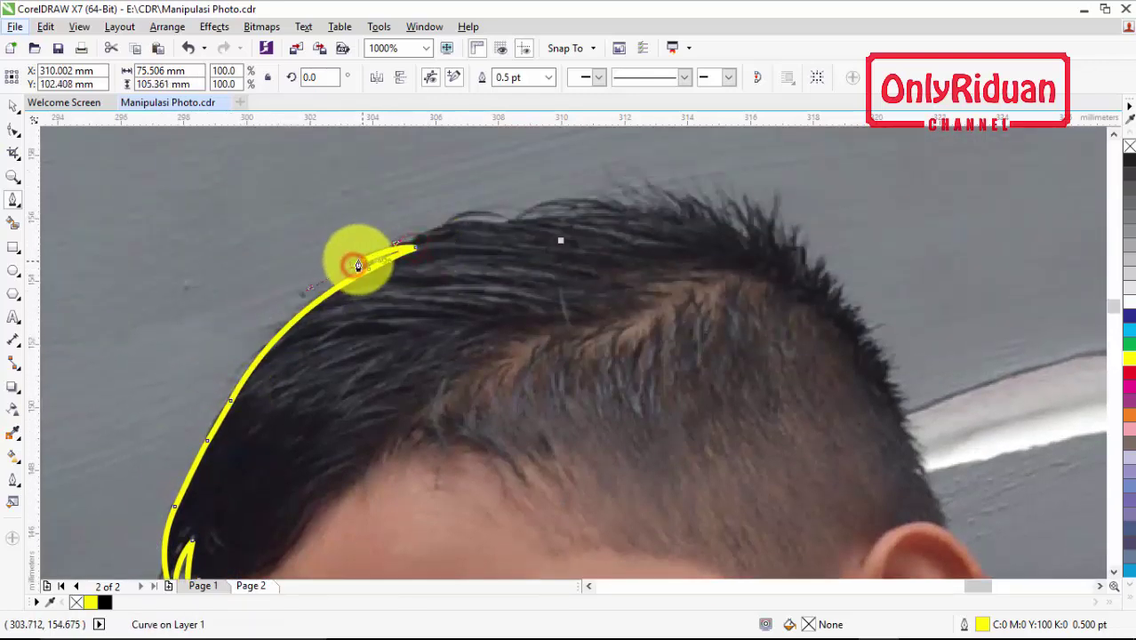
pyautogui.moveTo(481, 221); pyautogui.dragTo(654, 190)
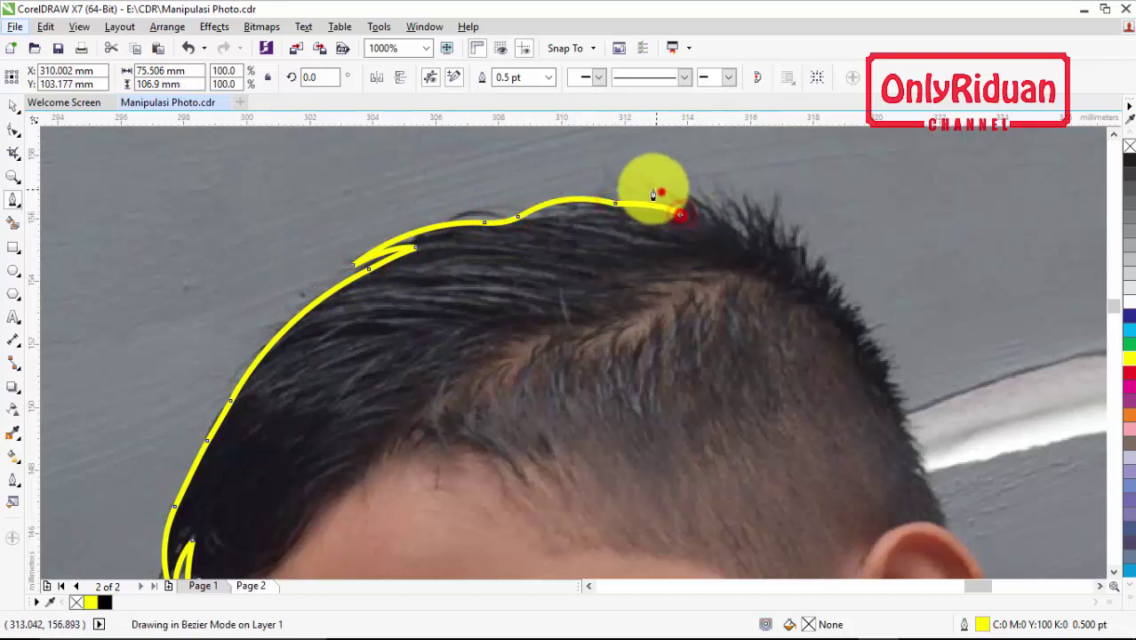
pyautogui.click(715, 221)
pyautogui.moveTo(752, 243); pyautogui.dragTo(731, 203)
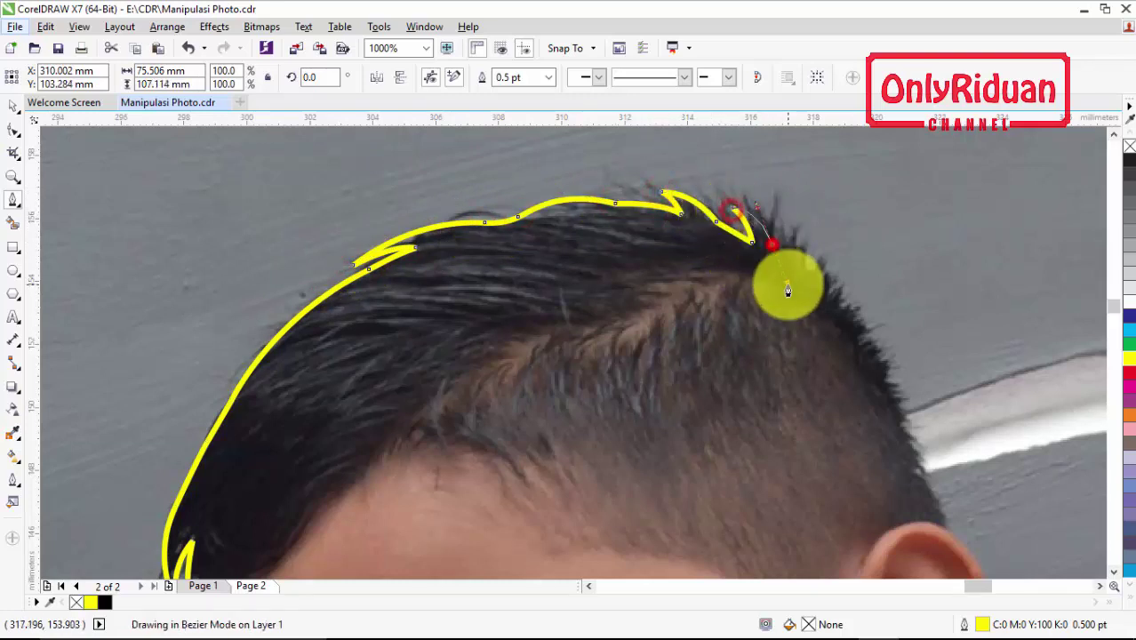
# Follow the spiky hair edge downward with a series of nodes
pyautogui.click(773, 200)
pyautogui.click(788, 253)
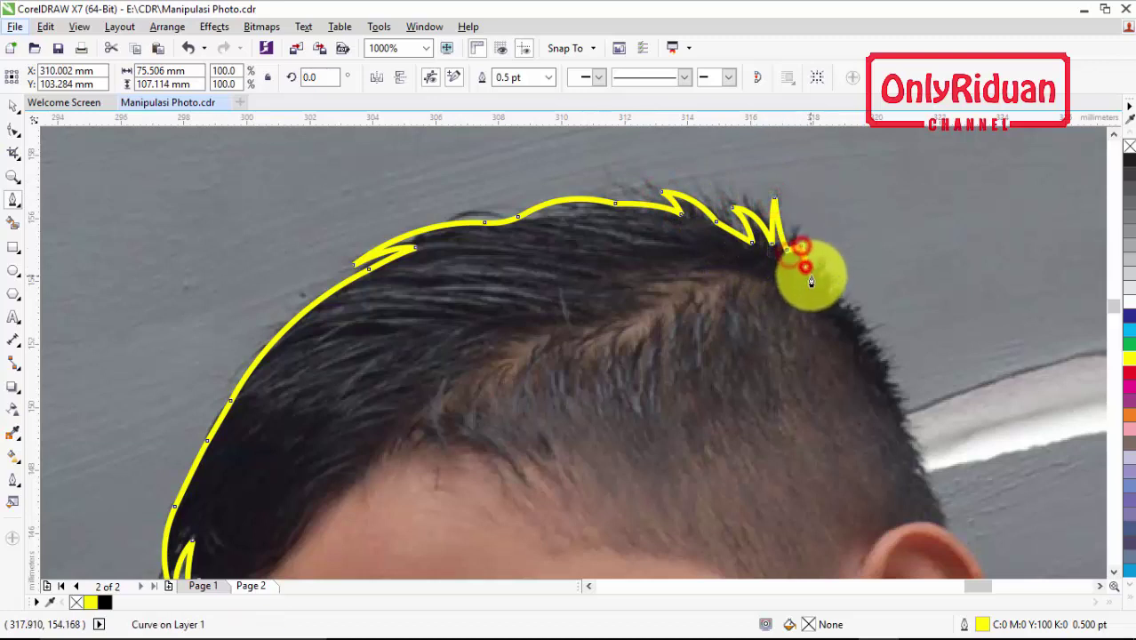
pyautogui.click(820, 261)
pyautogui.click(819, 277)
pyautogui.click(831, 275)
pyautogui.click(833, 291)
pyautogui.click(839, 309)
pyautogui.click(854, 316)
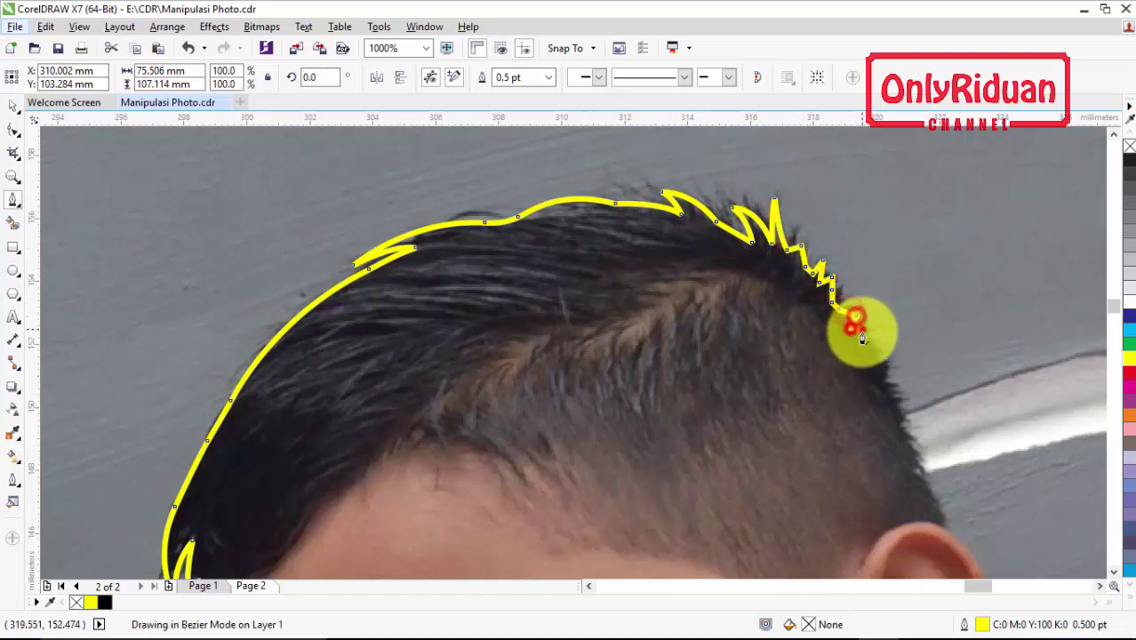
pyautogui.click(862, 346)
pyautogui.click(885, 371)
pyautogui.click(911, 442)
# Trace the hair edge by the ear and down the back of the ear
pyautogui.scroll(-3, 907, 400)
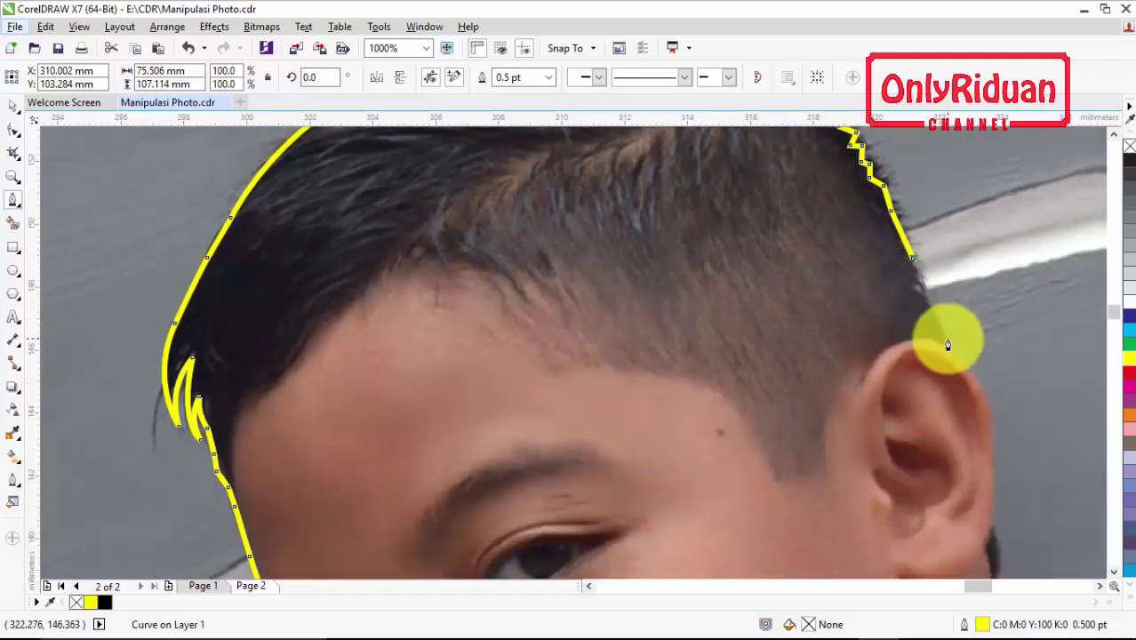
pyautogui.click(927, 302)
pyautogui.click(942, 345)
pyautogui.moveTo(941, 348); pyautogui.dragTo(610, 259)
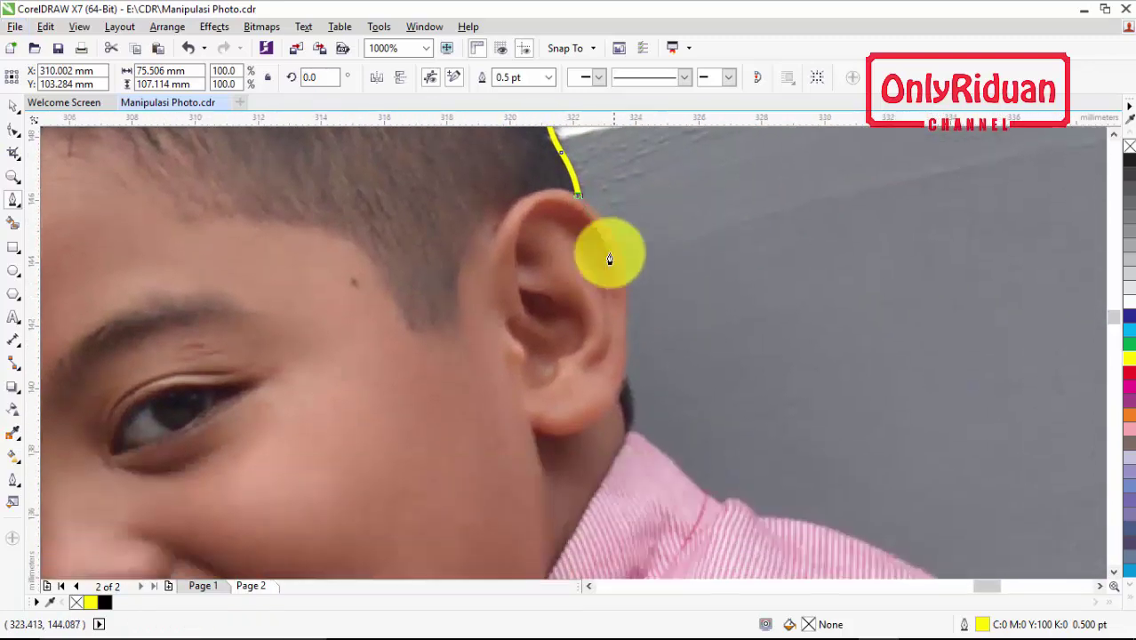
pyautogui.click(620, 248)
pyautogui.click(625, 377)
pyautogui.click(627, 434)
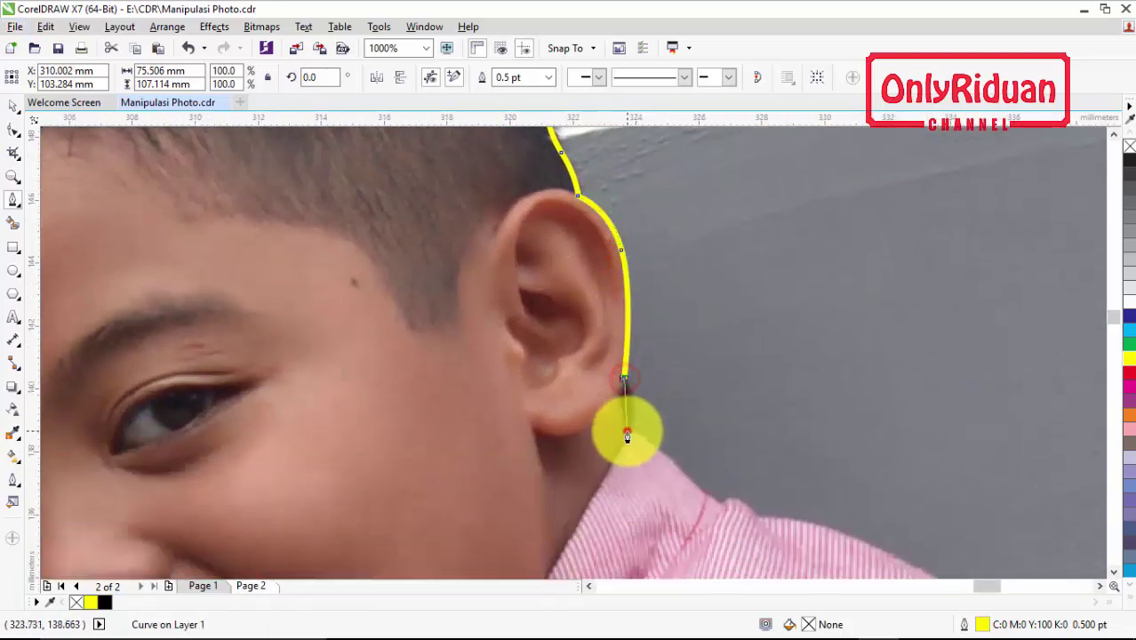
# Carry the outline along the shirt collar
pyautogui.click(646, 439)
pyautogui.click(663, 449)
pyautogui.click(677, 464)
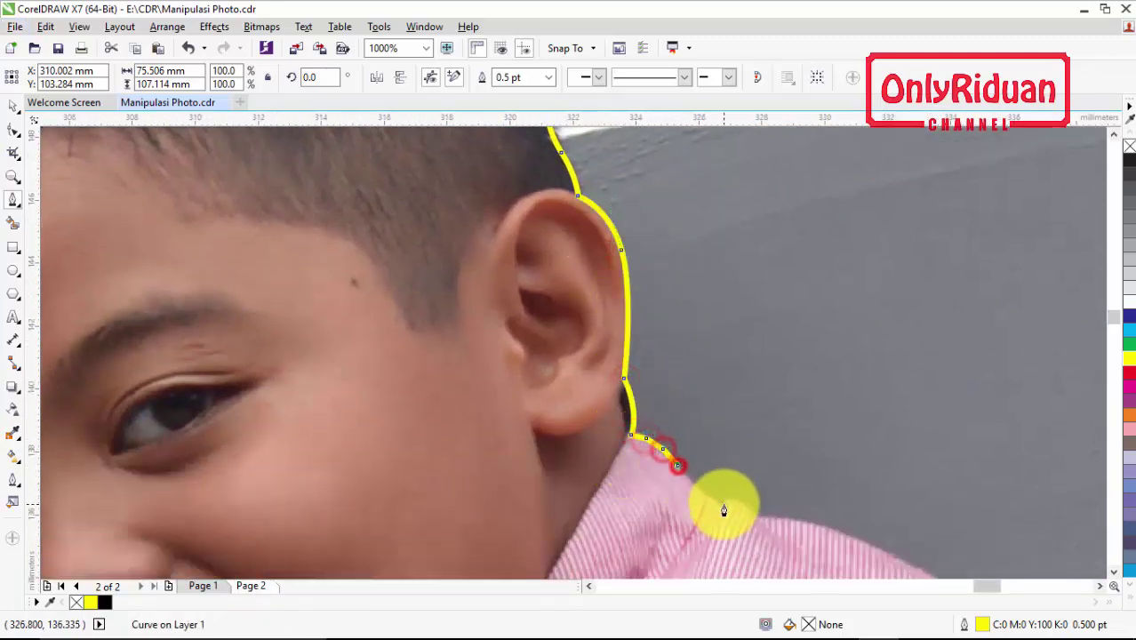
pyautogui.click(723, 499)
pyautogui.click(756, 513)
# Trace along the top of the shoulder and down its edge to the last shoulder point
pyautogui.scroll(-3, 774, 444)
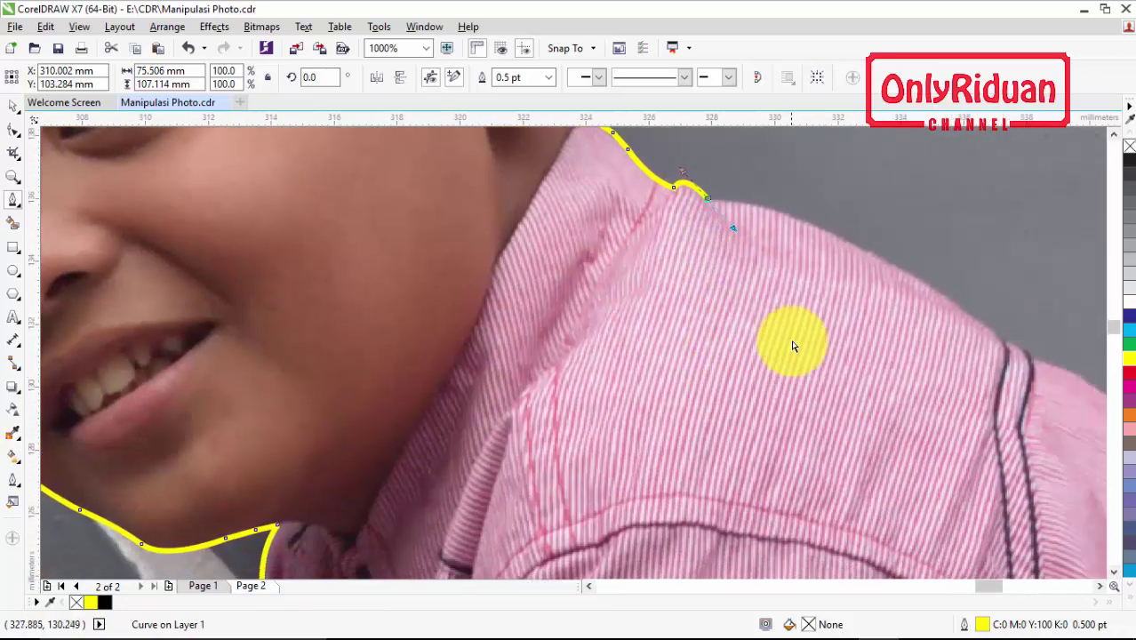
pyautogui.hscroll(3, 794, 347)
pyautogui.click(455, 197)
pyautogui.click(553, 222)
pyautogui.click(674, 284)
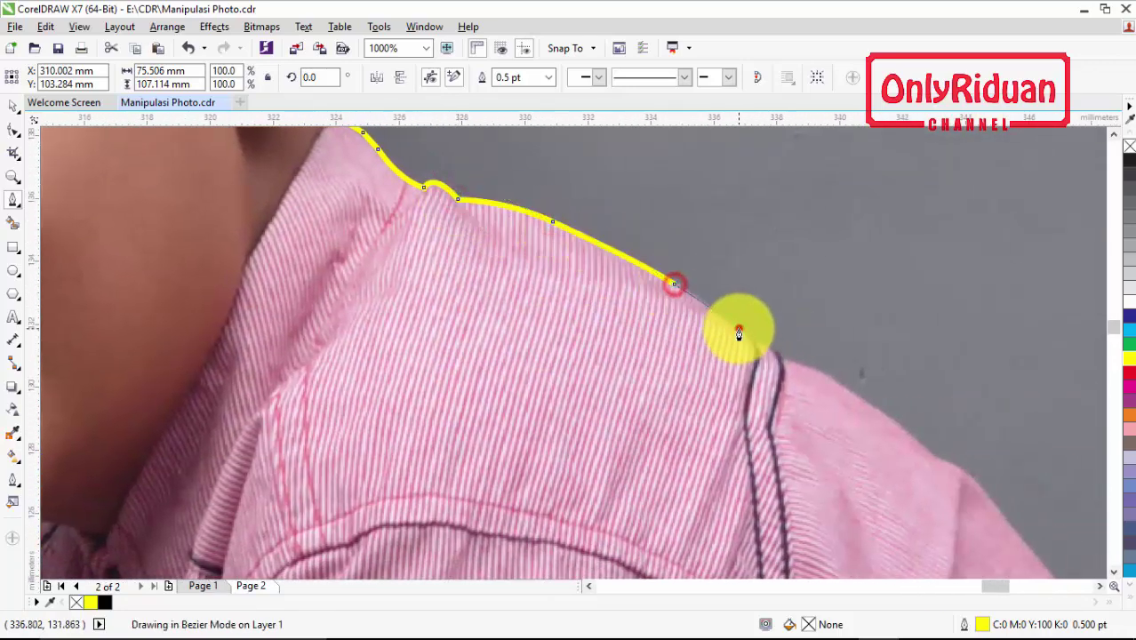
pyautogui.click(738, 328)
pyautogui.click(753, 340)
pyautogui.click(779, 354)
pyautogui.click(803, 364)
pyautogui.click(857, 394)
pyautogui.click(908, 432)
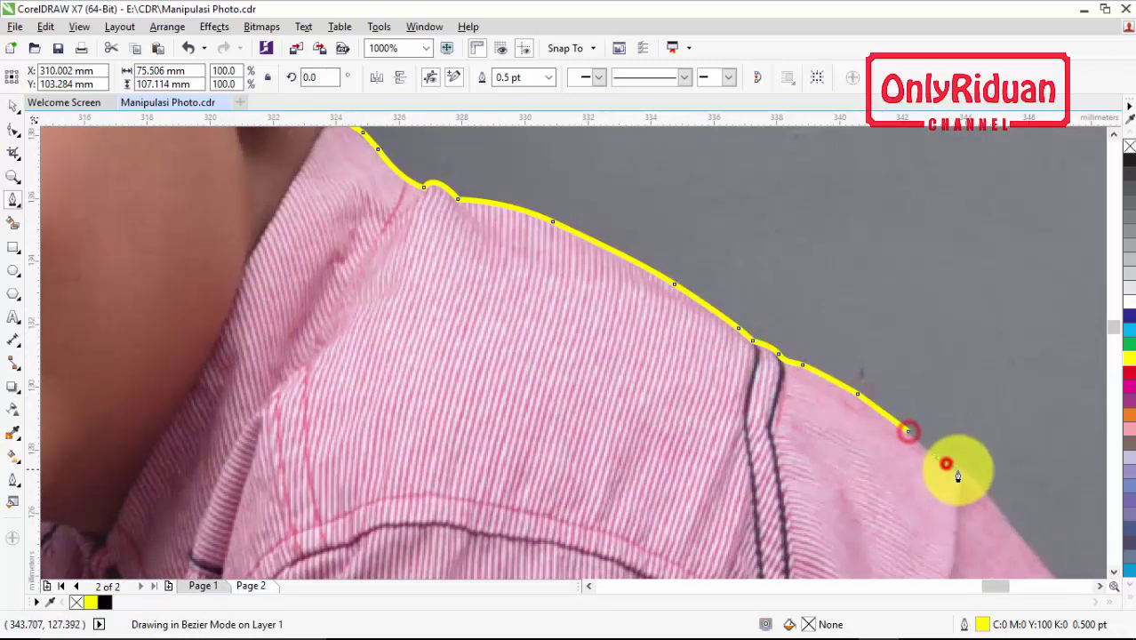
pyautogui.doubleClick(947, 464)
# Resume the outline and trace down the shoulder and arm edge
pyautogui.scroll(-3, 987, 391)
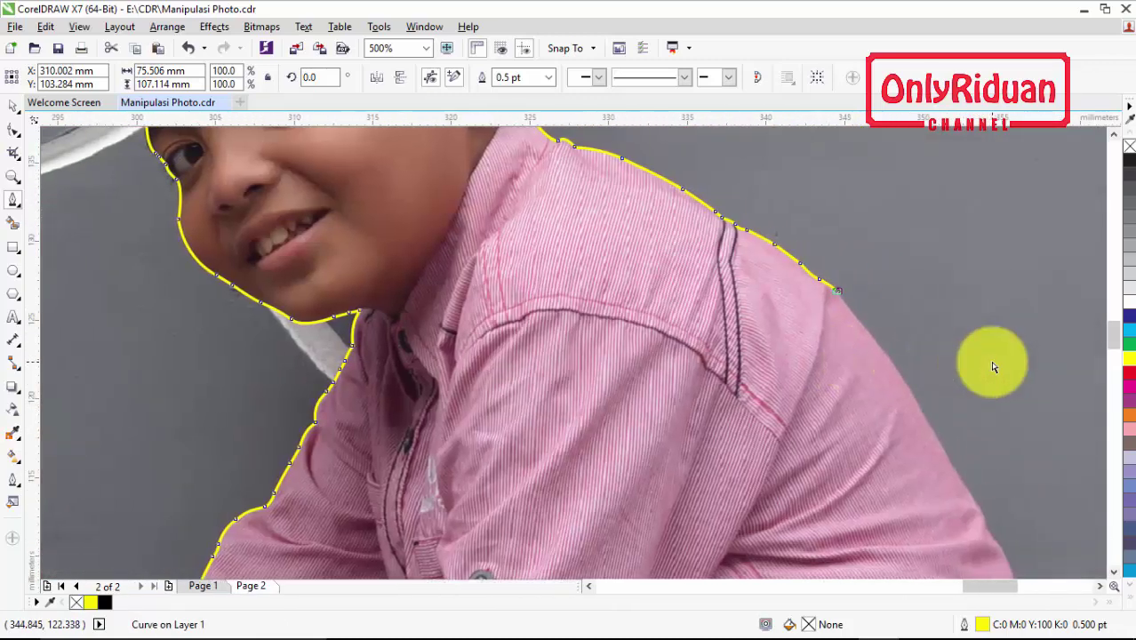
pyautogui.hscroll(2, 993, 366)
pyautogui.click(669, 289)
pyautogui.click(698, 329)
pyautogui.click(754, 406)
pyautogui.click(779, 451)
pyautogui.click(796, 484)
pyautogui.click(818, 517)
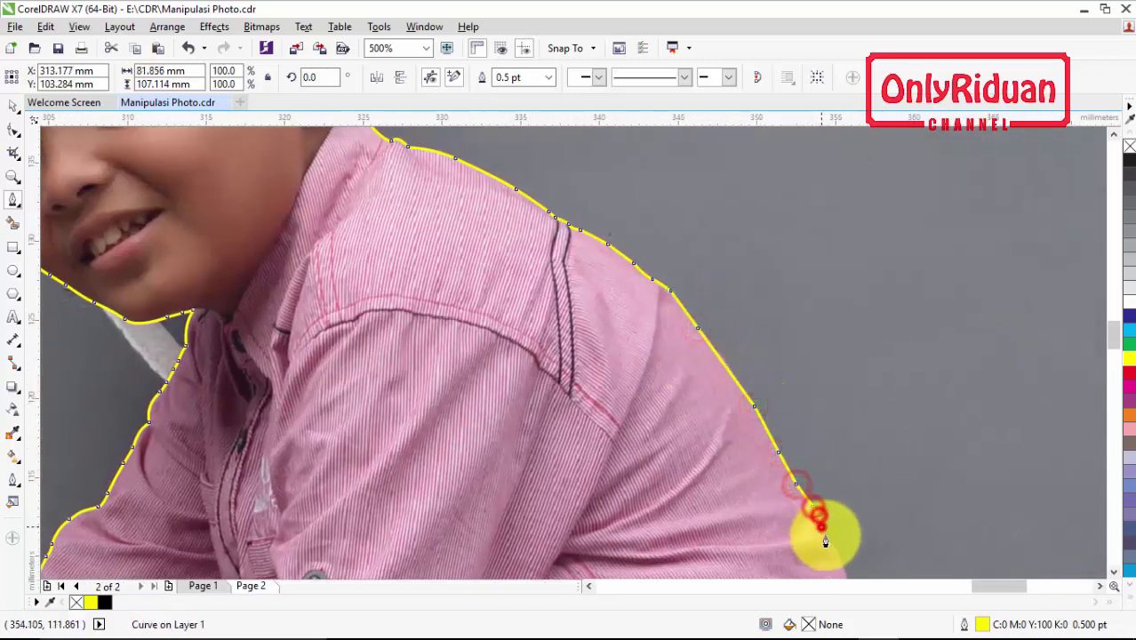
pyautogui.scroll(-4, 857, 451)
# Trace down the shirt's back edge and around the hem toward the hip
pyautogui.click(857, 302)
pyautogui.click(880, 360)
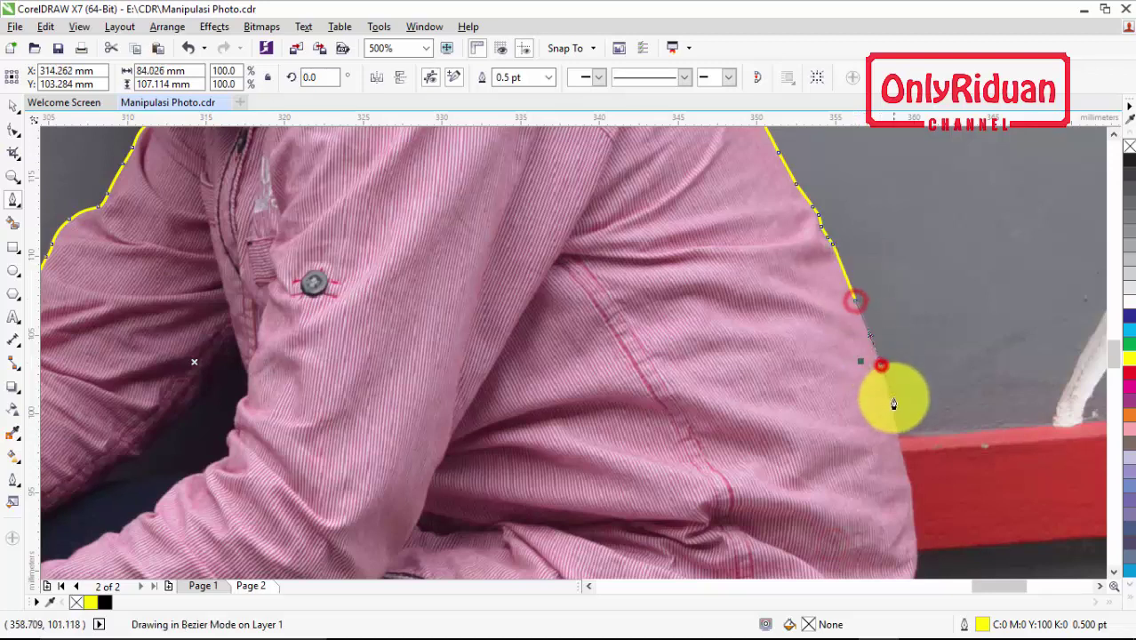
pyautogui.click(903, 452)
pyautogui.click(911, 493)
pyautogui.click(916, 525)
pyautogui.scroll(-2, 908, 459)
pyautogui.moveTo(917, 308); pyautogui.dragTo(898, 329)
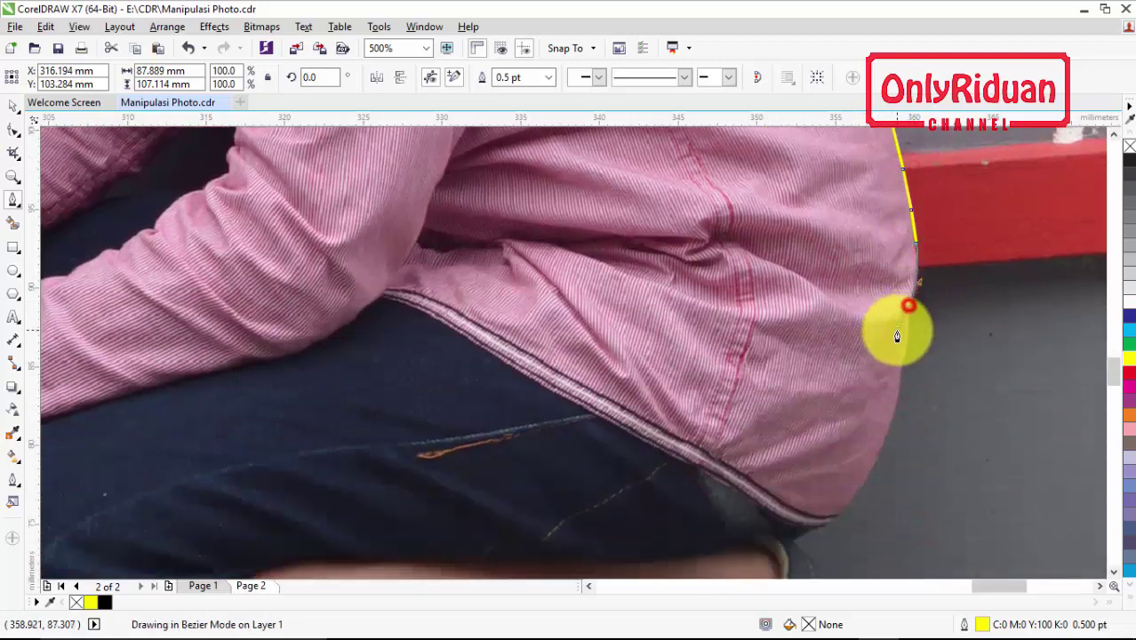
pyautogui.click(907, 343)
pyautogui.click(906, 365)
pyautogui.moveTo(894, 411); pyautogui.dragTo(893, 438)
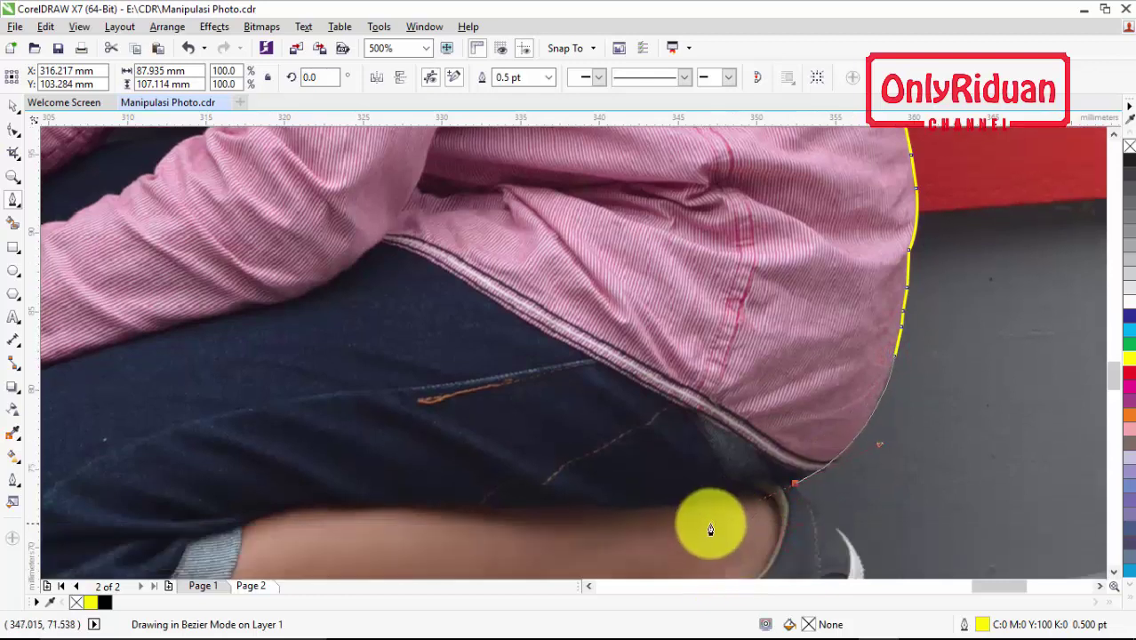
pyautogui.click(796, 492)
# Trace down the shoe's back edge, heel and sole, closing at the start node
pyautogui.scroll(-5, 800, 480)
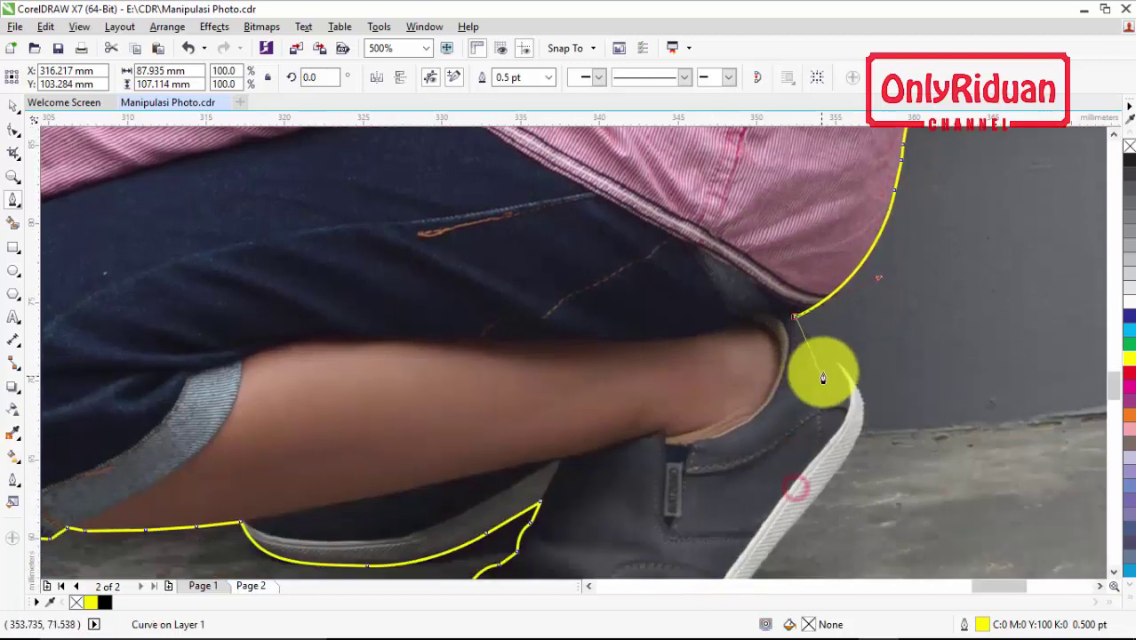
pyautogui.moveTo(835, 329); pyautogui.dragTo(853, 355)
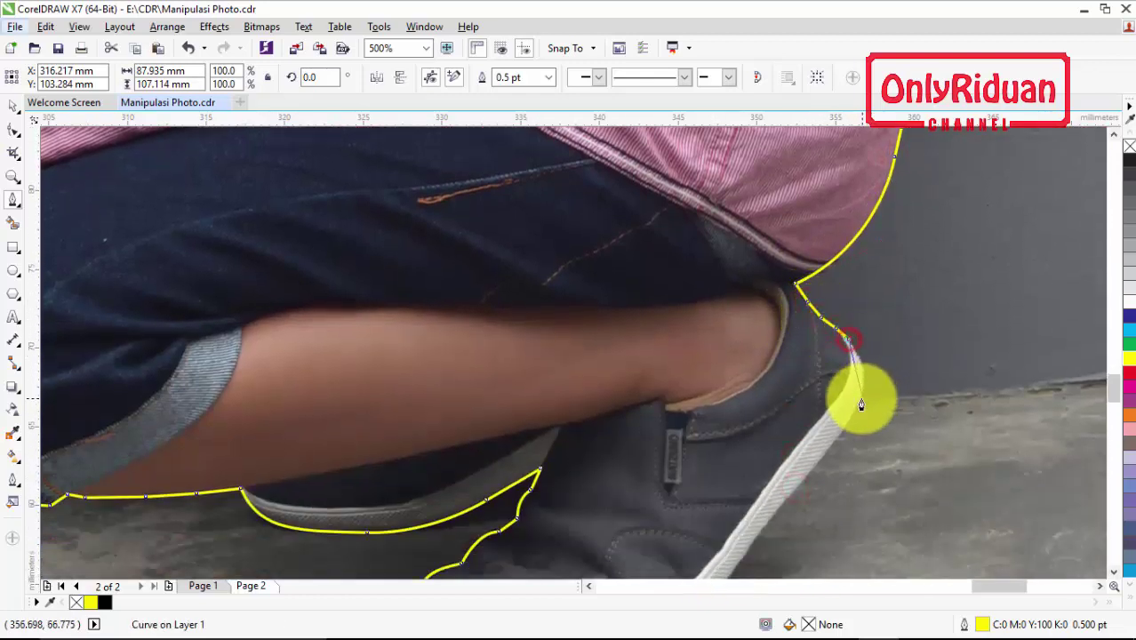
pyautogui.moveTo(860, 394); pyautogui.dragTo(850, 437)
pyautogui.click(825, 452)
pyautogui.scroll(-4, 788, 345)
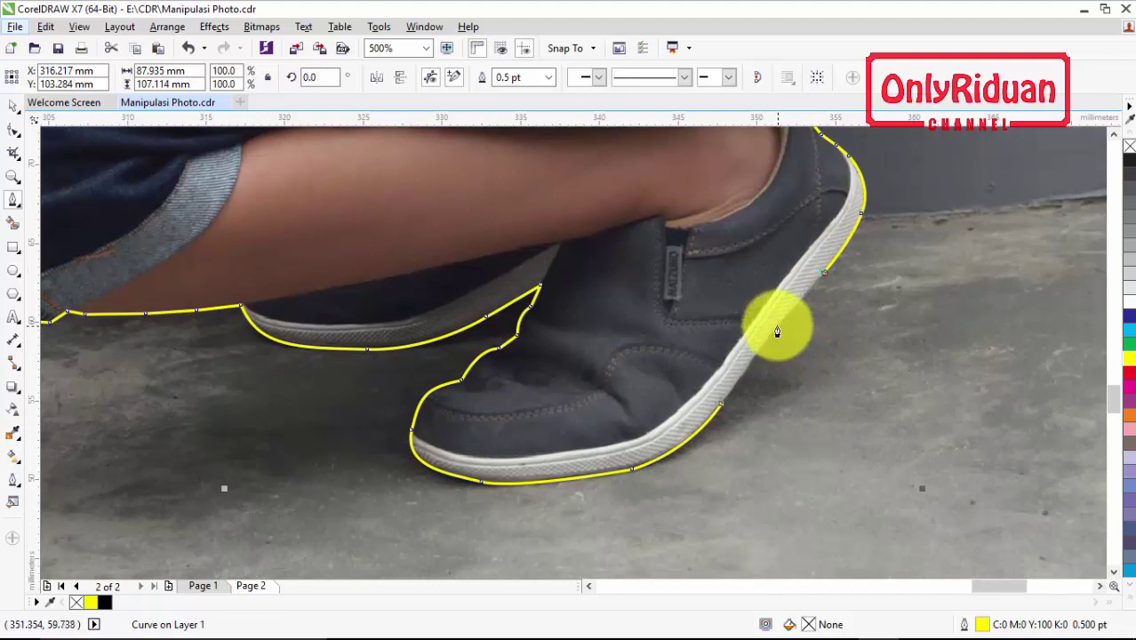
pyautogui.click(777, 329)
pyautogui.click(755, 352)
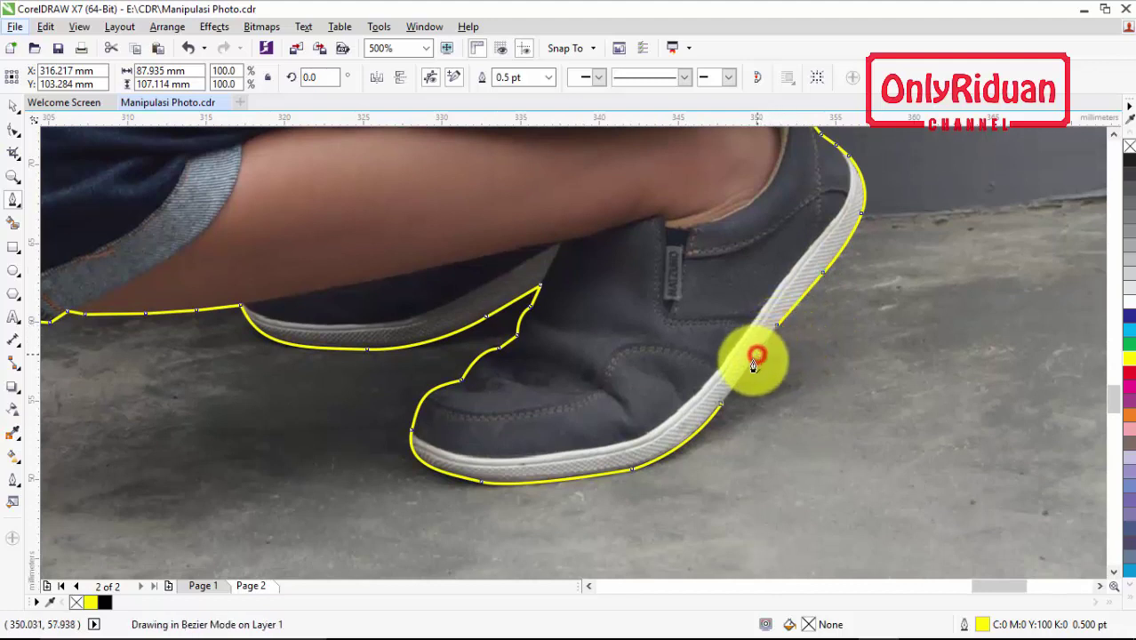
pyautogui.click(741, 380)
pyautogui.click(727, 404)
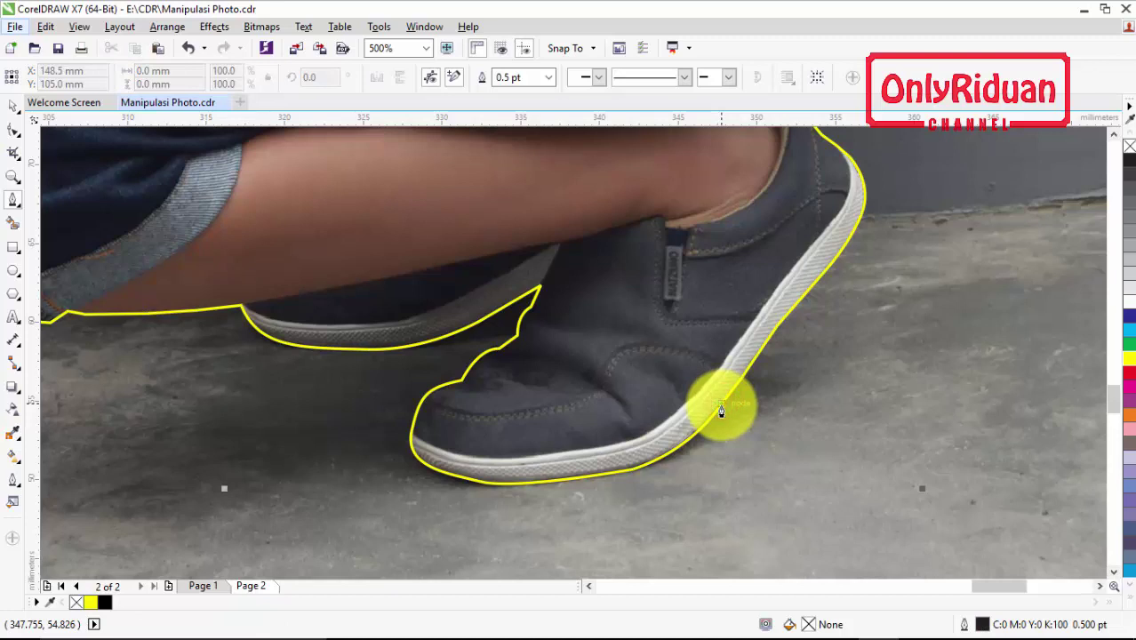
# Finish the outline at the shoe edge and bring the phone and boy photos into view
pyautogui.click(721, 405)
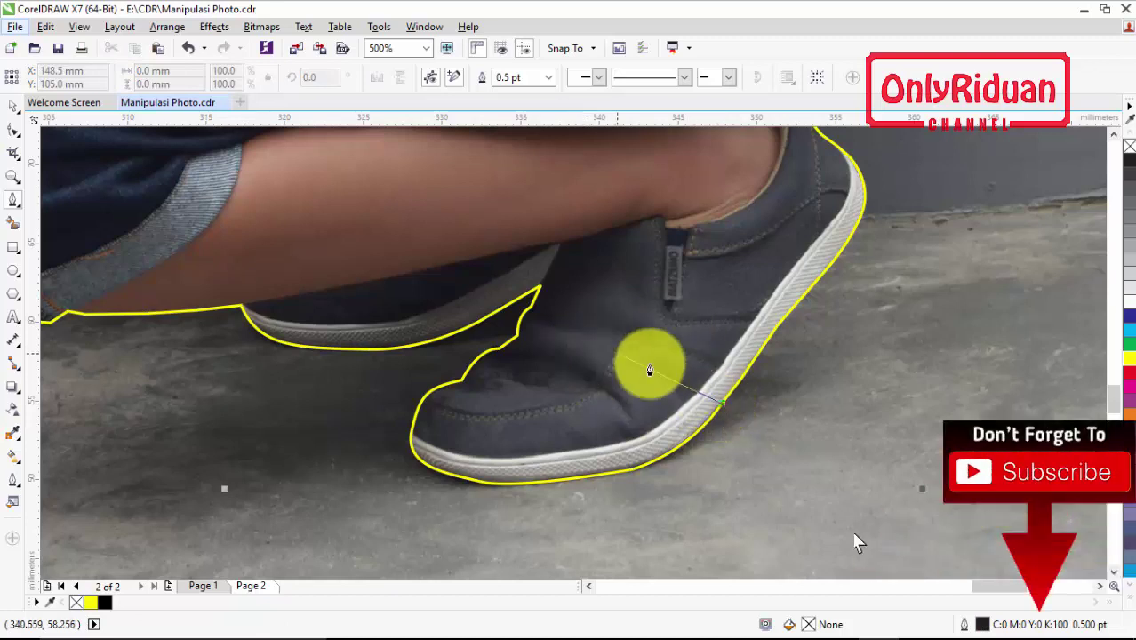
pyautogui.click(721, 407)
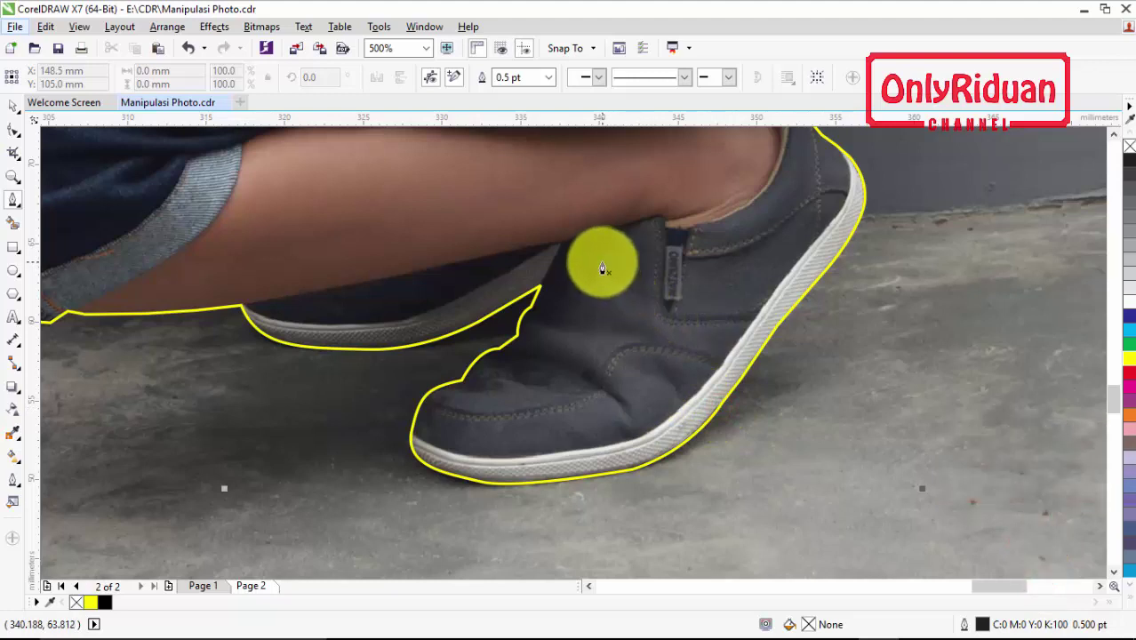
pyautogui.scroll(-5, 587, 235)
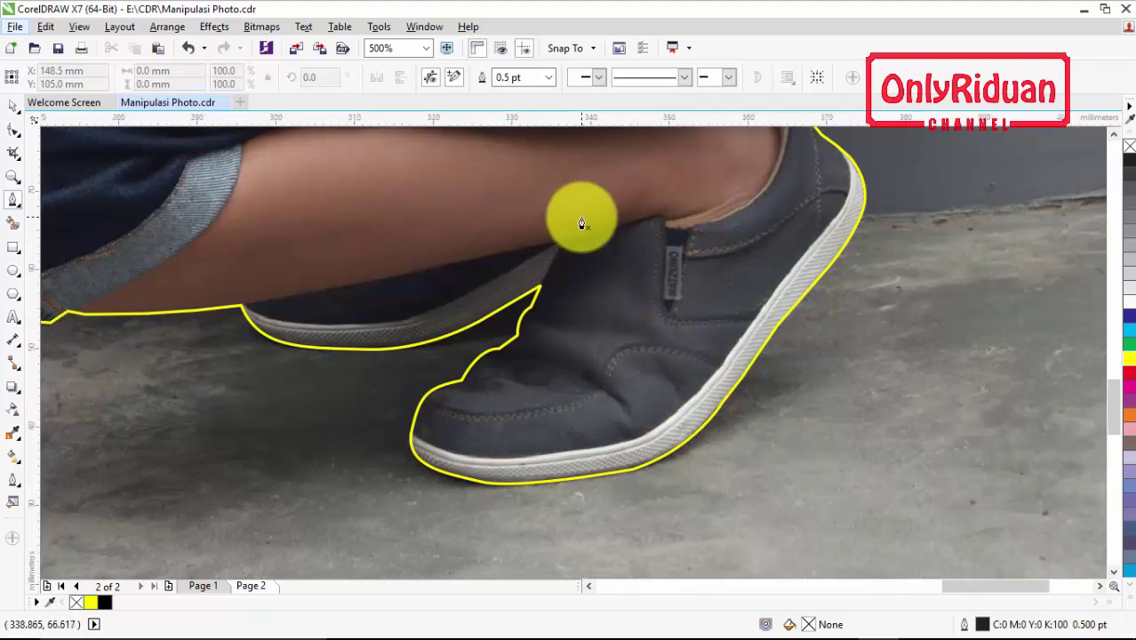
pyautogui.click(1114, 133)
pyautogui.scroll(1, 565, 307)
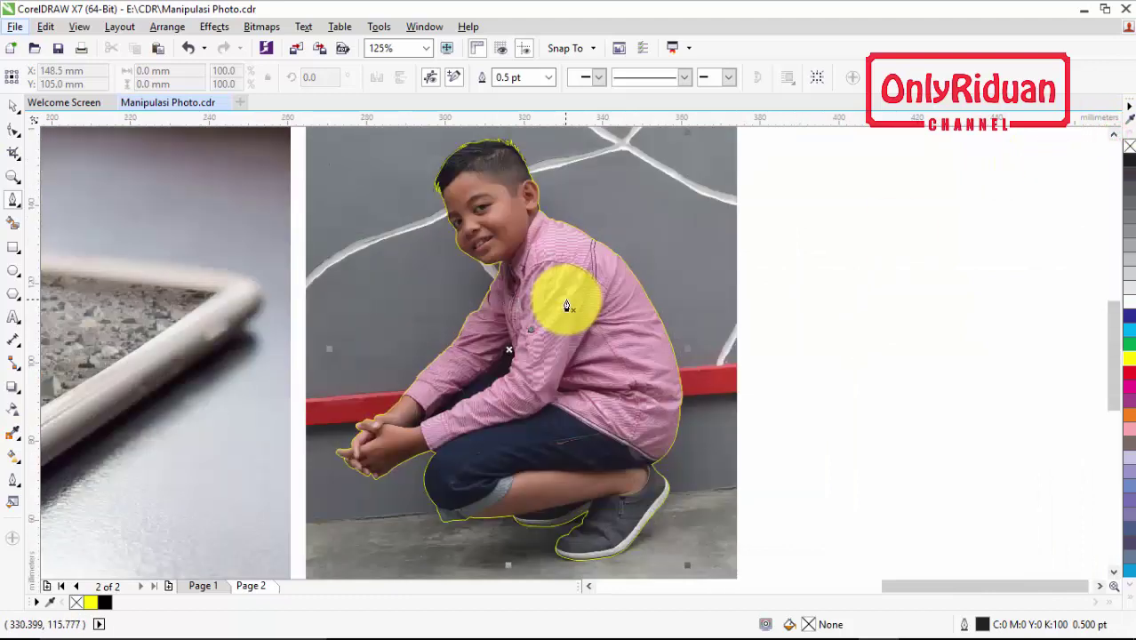
pyautogui.scroll(-1, 568, 304)
pyautogui.scroll(1, 568, 304)
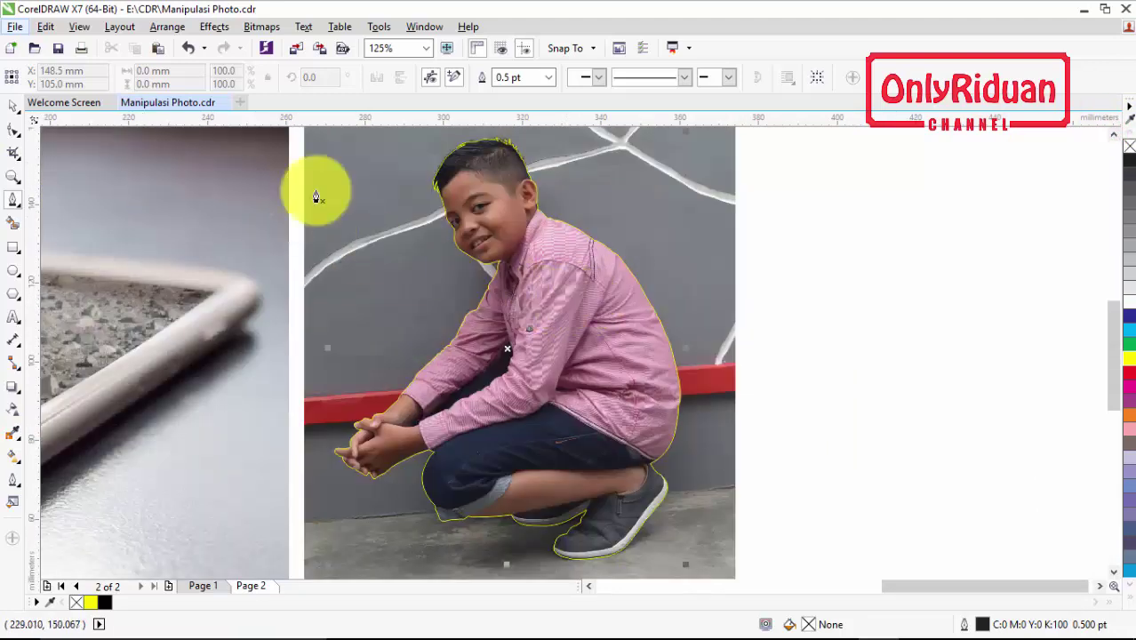
pyautogui.scroll(-1, 375, 211)
# With the Pick tool, marquee-select both the boy photo and his traced outline
pyautogui.click(11, 109)
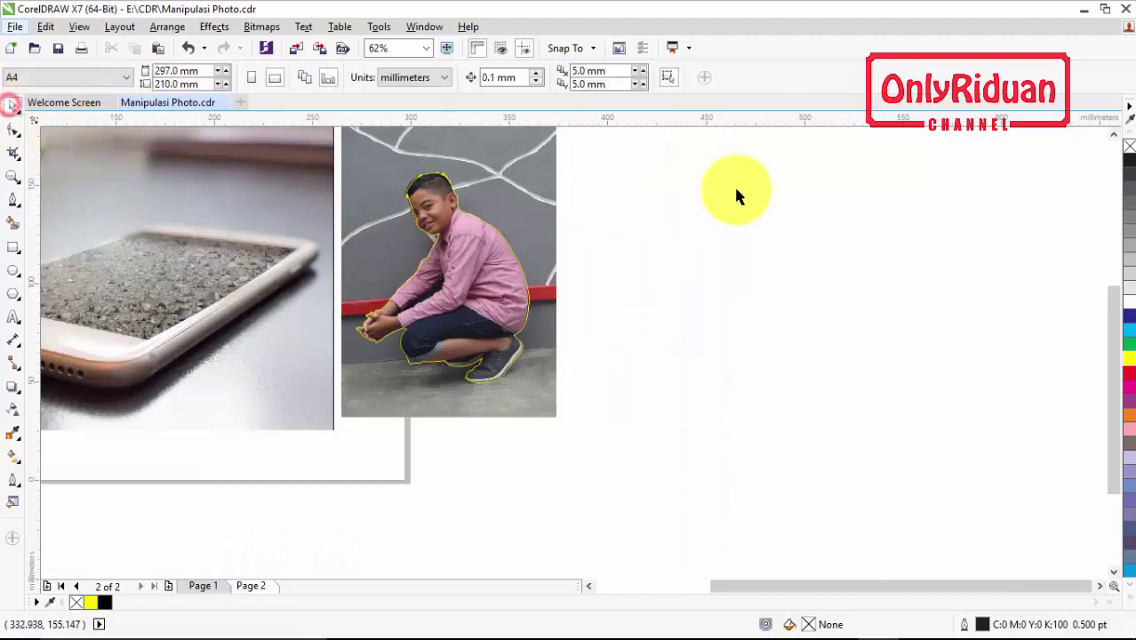
pyautogui.click(1114, 133)
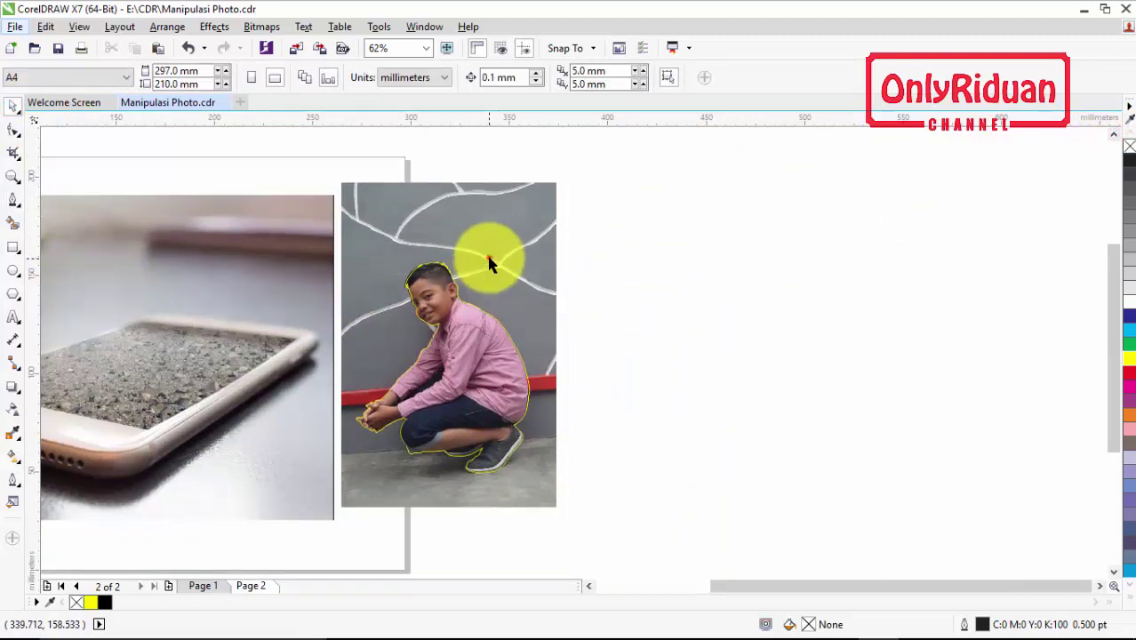
pyautogui.click(489, 262)
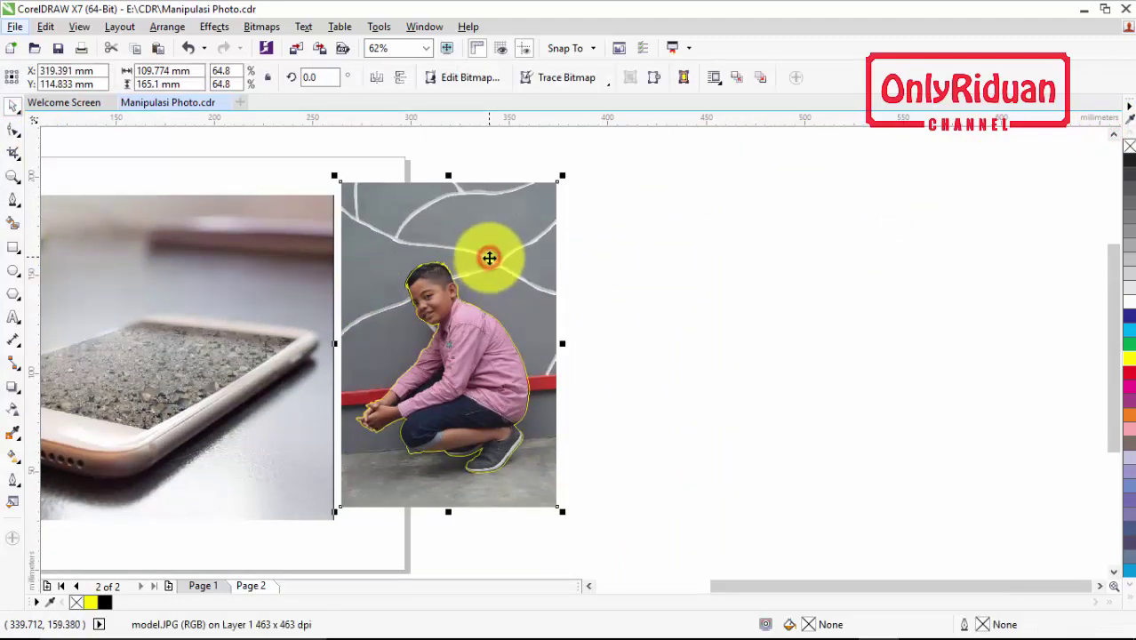
pyautogui.click(488, 353)
pyautogui.click(606, 369)
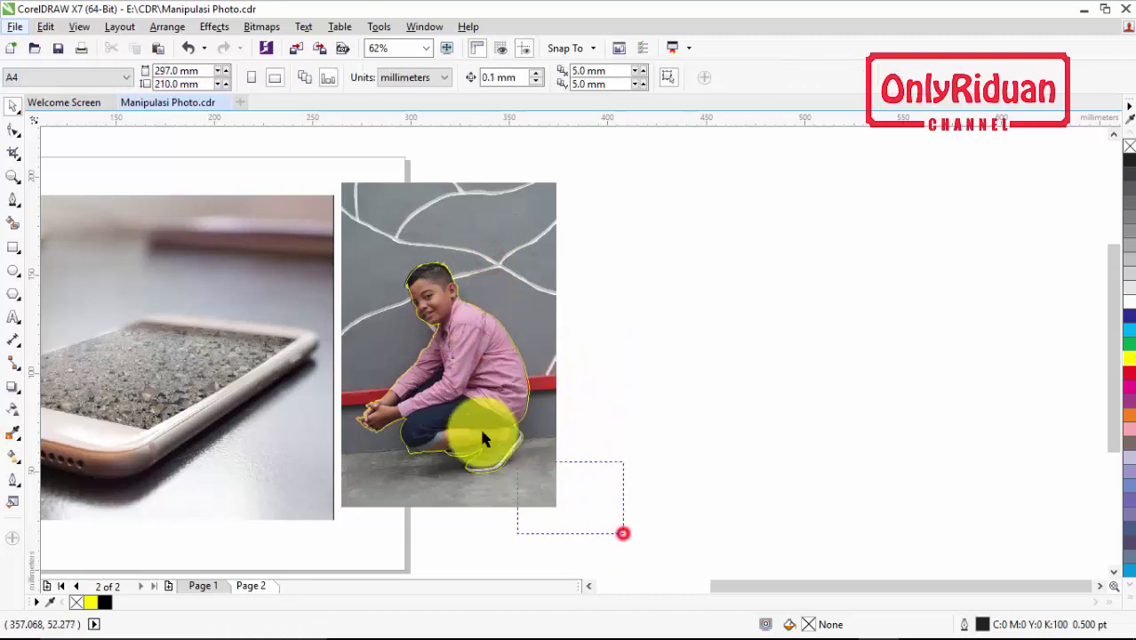
pyautogui.moveTo(483, 438); pyautogui.dragTo(312, 171)
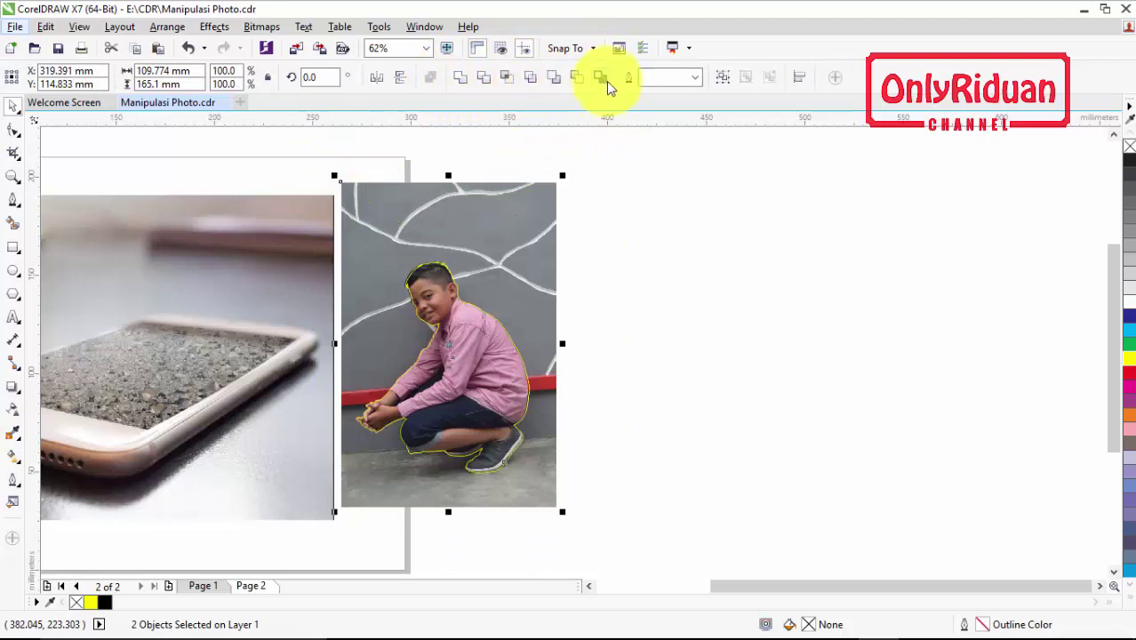
# Intersect them to keep the boy, then move the original photo to the right
pyautogui.click(505, 78)
pyautogui.click(589, 250)
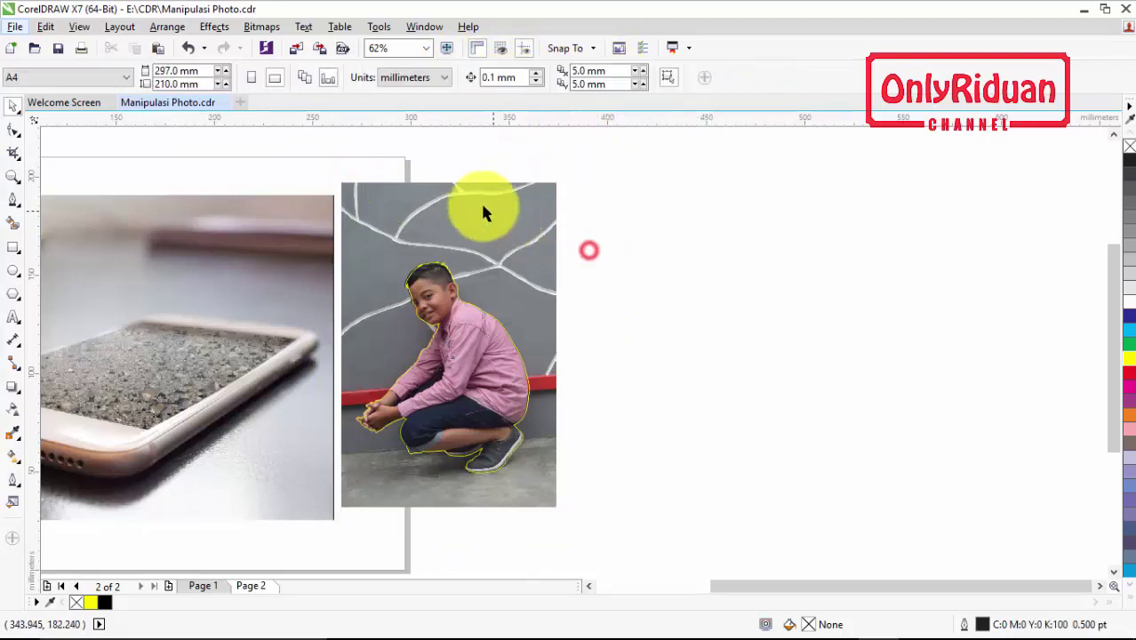
pyautogui.moveTo(461, 212); pyautogui.dragTo(792, 208)
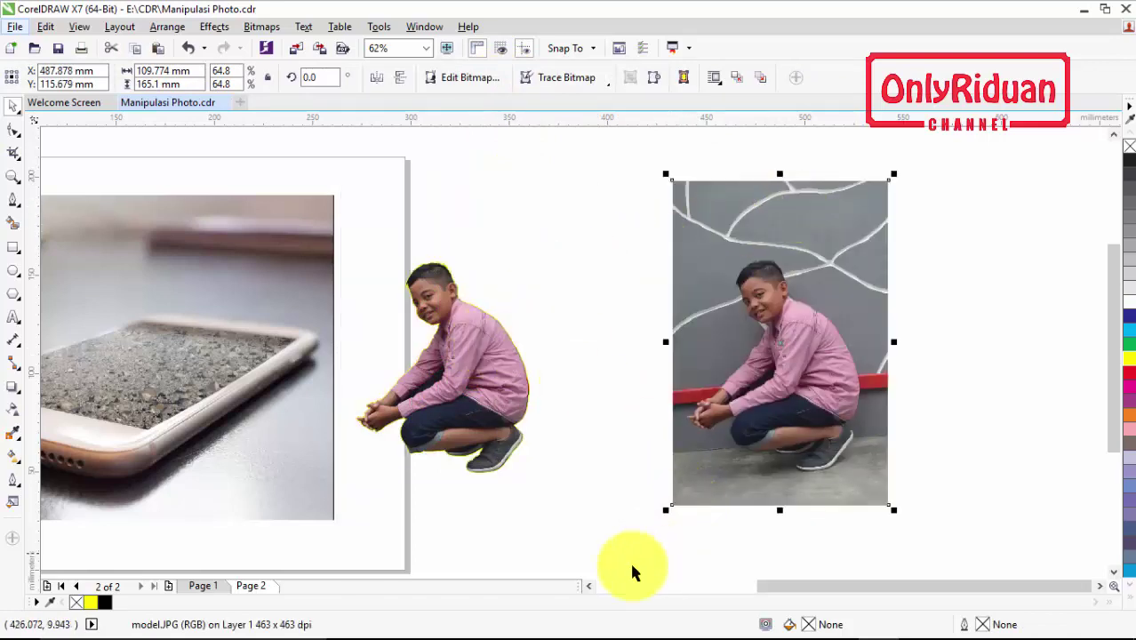
# Move the boy cutout onto the phone screen and scale it to 41.4% (56.21 × 68.47 mm)
pyautogui.click(585, 585)
pyautogui.click(687, 378)
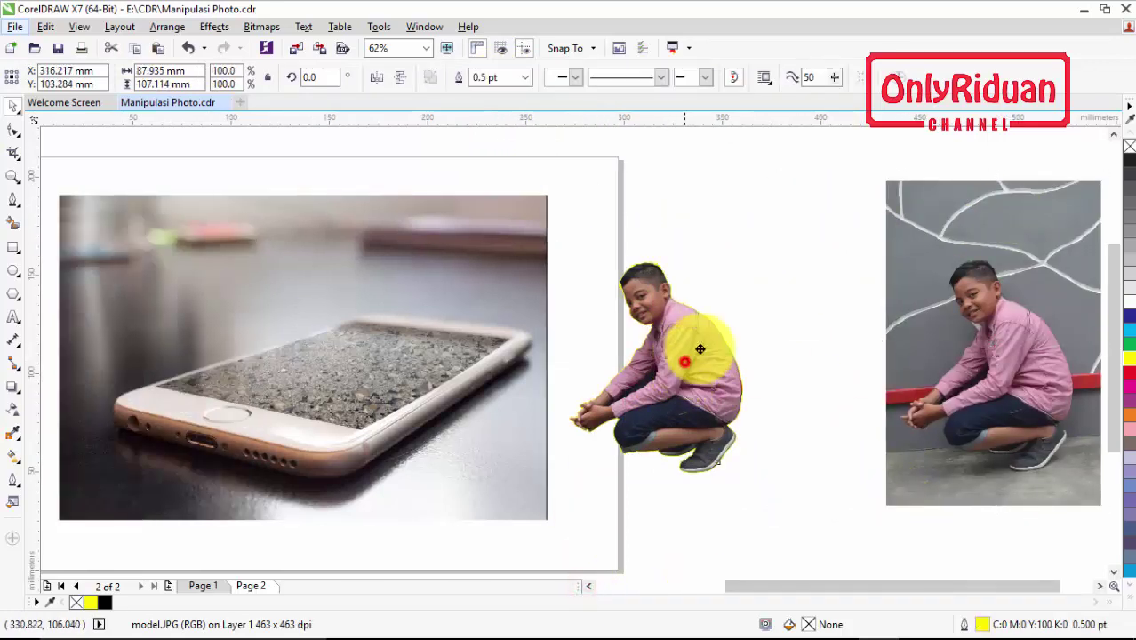
pyautogui.moveTo(709, 406); pyautogui.dragTo(348, 300)
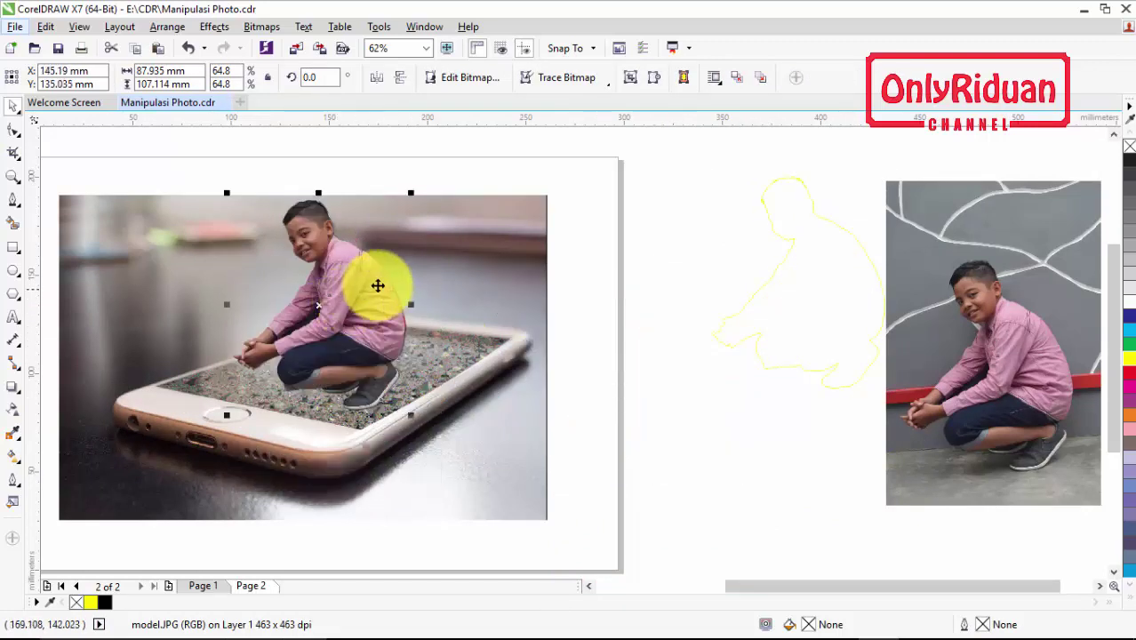
pyautogui.moveTo(410, 192); pyautogui.dragTo(377, 257)
pyautogui.moveTo(336, 325); pyautogui.dragTo(352, 332)
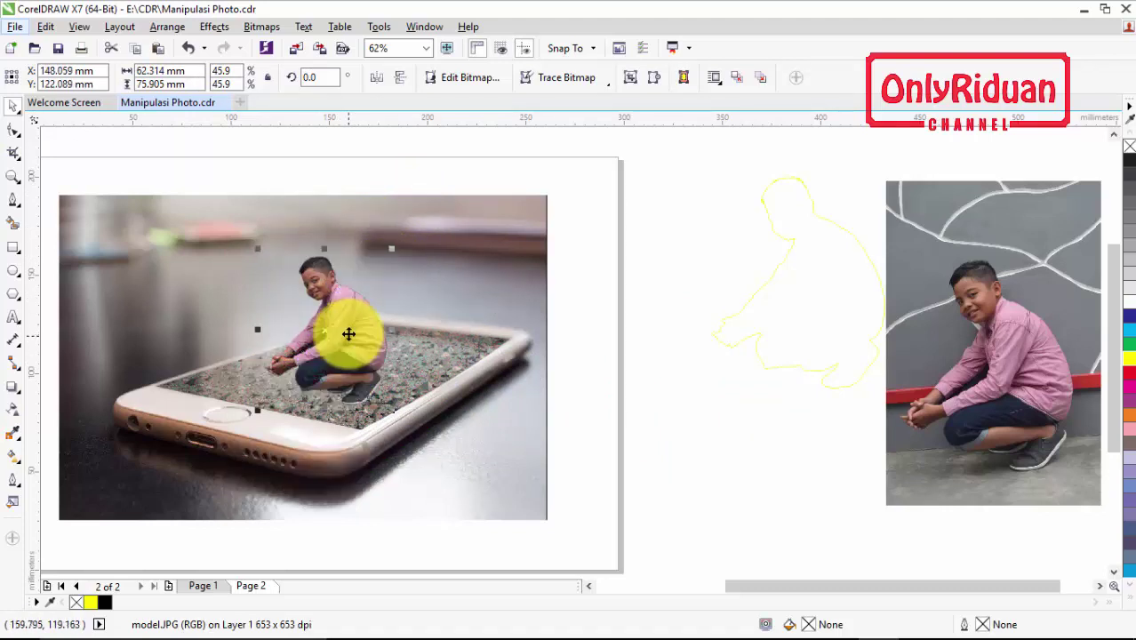
pyautogui.moveTo(392, 250)
pyautogui.mouseDown()
pyautogui.moveTo(381, 247)
pyautogui.moveTo(379, 262)
pyautogui.mouseUp()
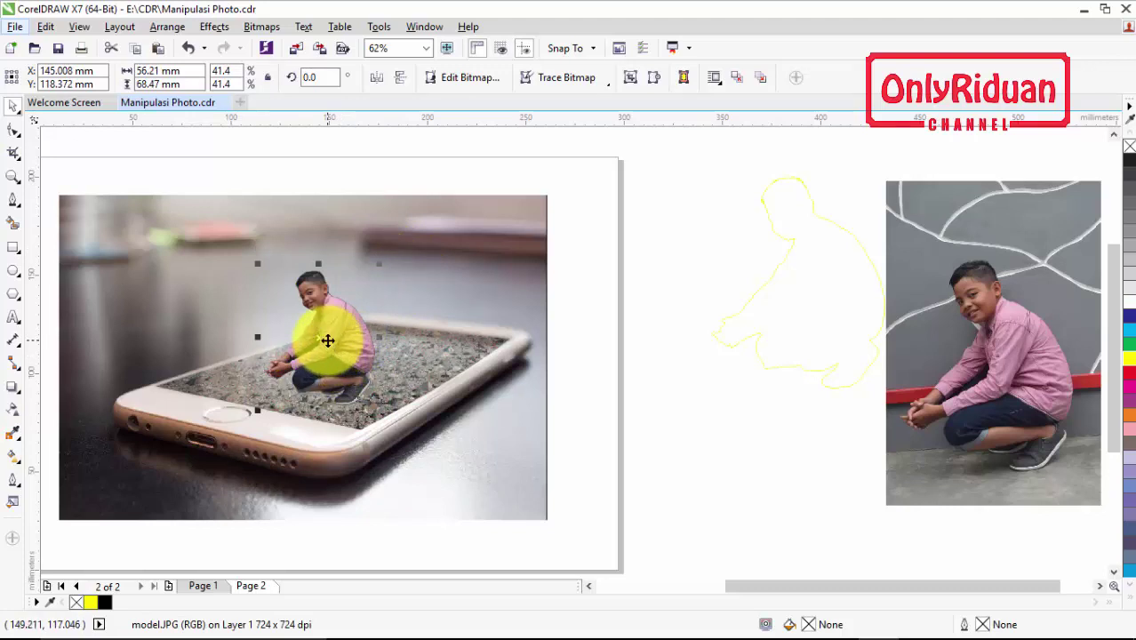
pyautogui.scroll(5, 313, 311)
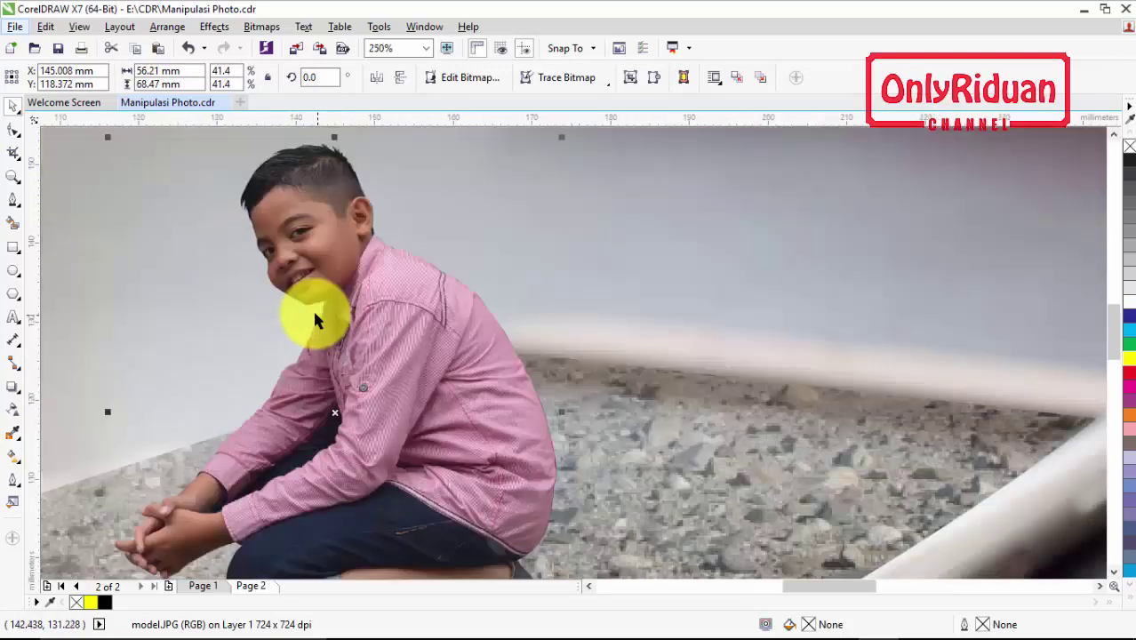
# Zoom in and, with the Bezier tool, trace up the sleeve edge to the gap's top
pyautogui.click(1108, 320)
pyautogui.scroll(-3, 1109, 320)
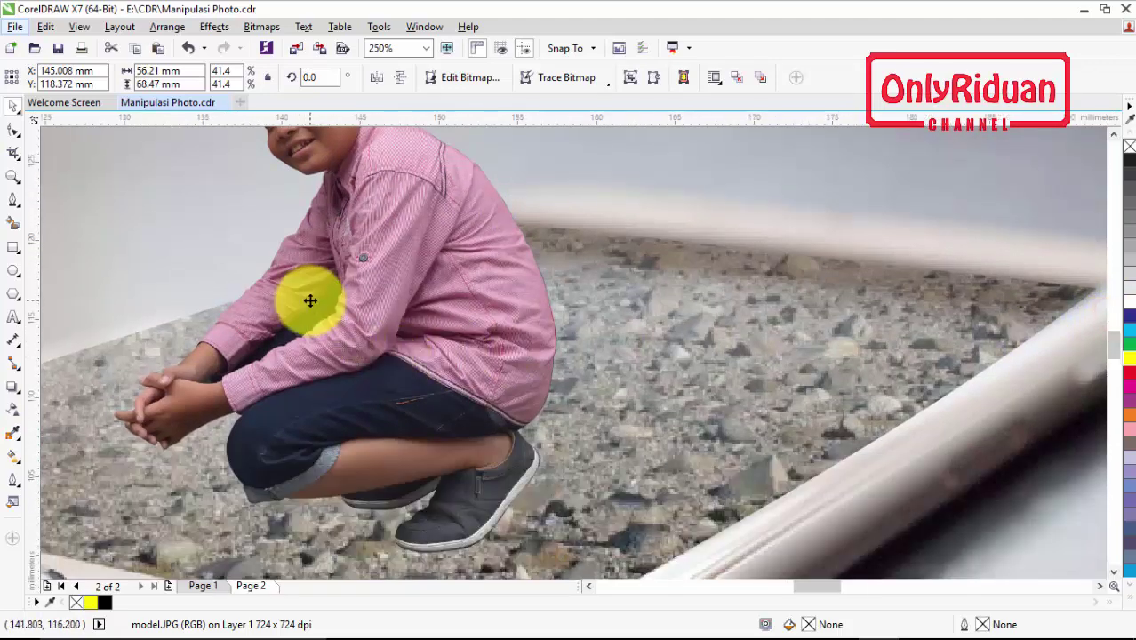
pyautogui.scroll(2, 312, 300)
pyautogui.scroll(2, 348, 286)
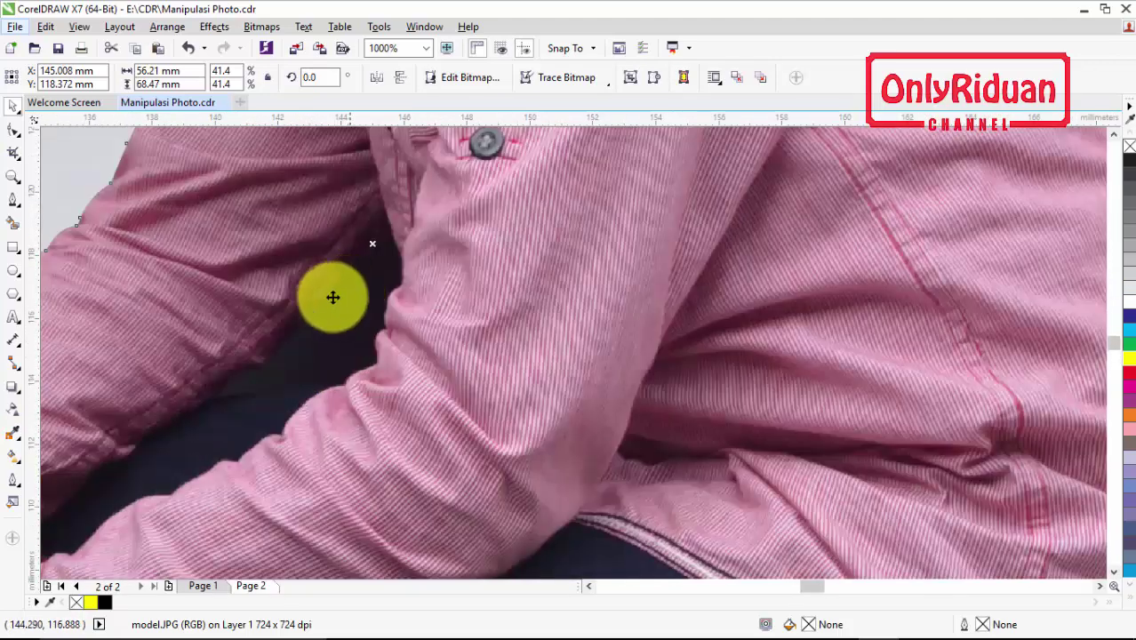
pyautogui.click(14, 200)
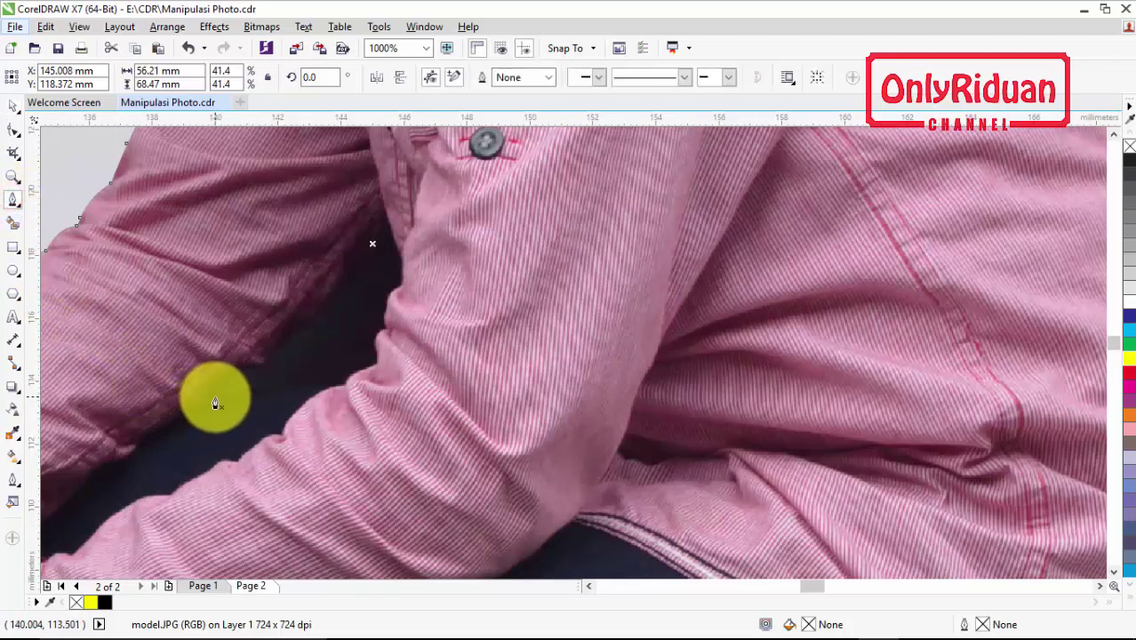
pyautogui.moveTo(215, 399); pyautogui.dragTo(252, 363)
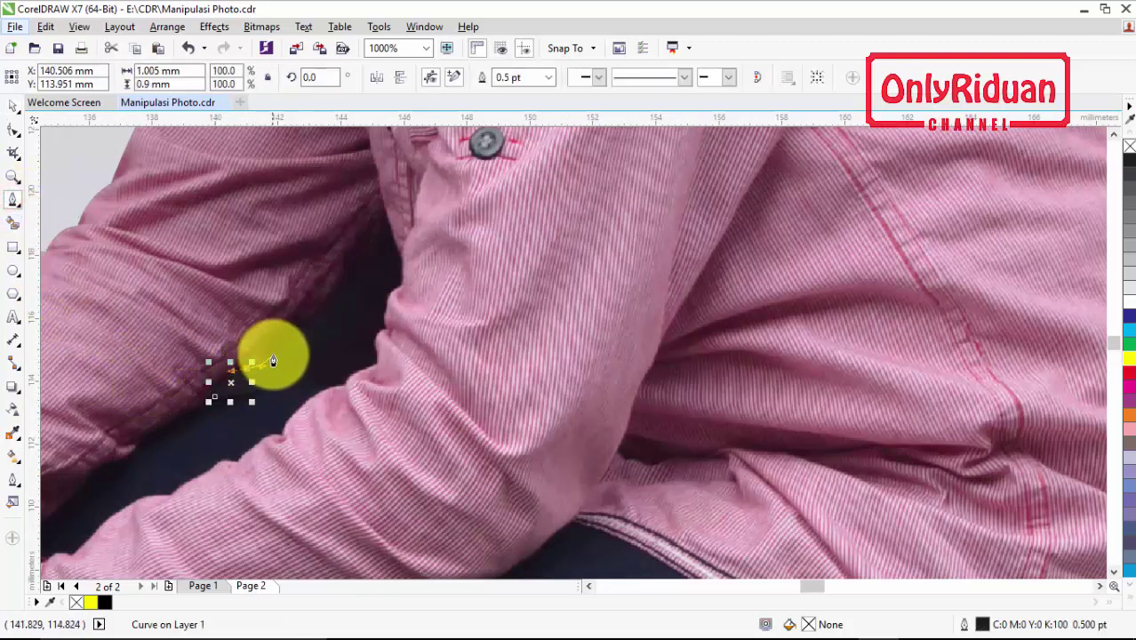
pyautogui.moveTo(299, 323); pyautogui.dragTo(342, 300)
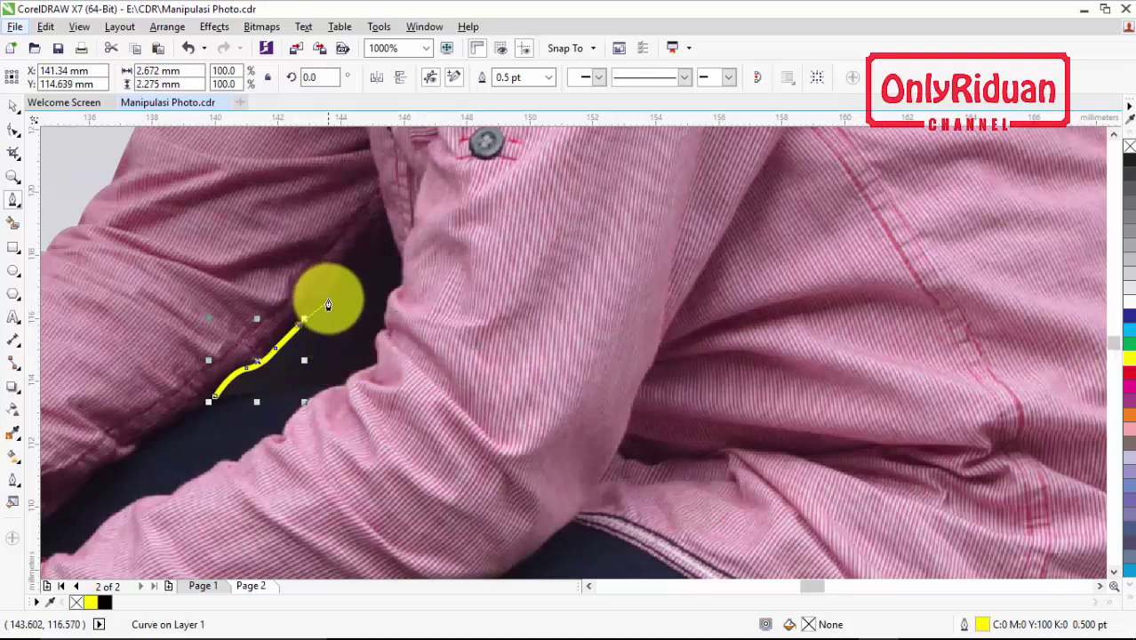
pyautogui.moveTo(328, 296); pyautogui.dragTo(364, 256)
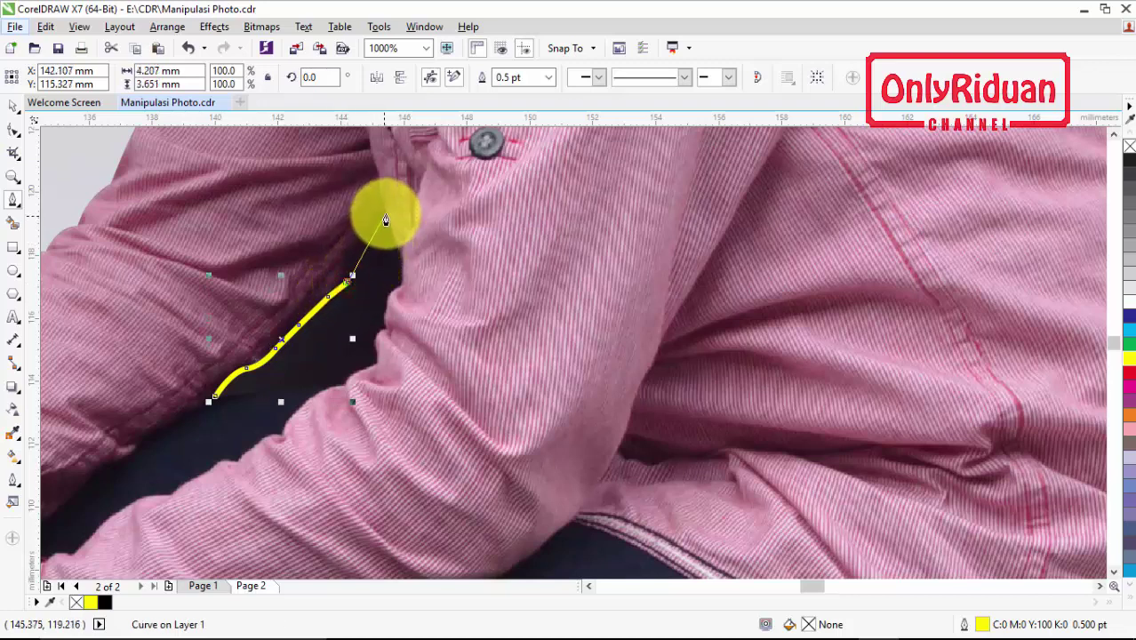
pyautogui.moveTo(385, 214); pyautogui.dragTo(393, 182)
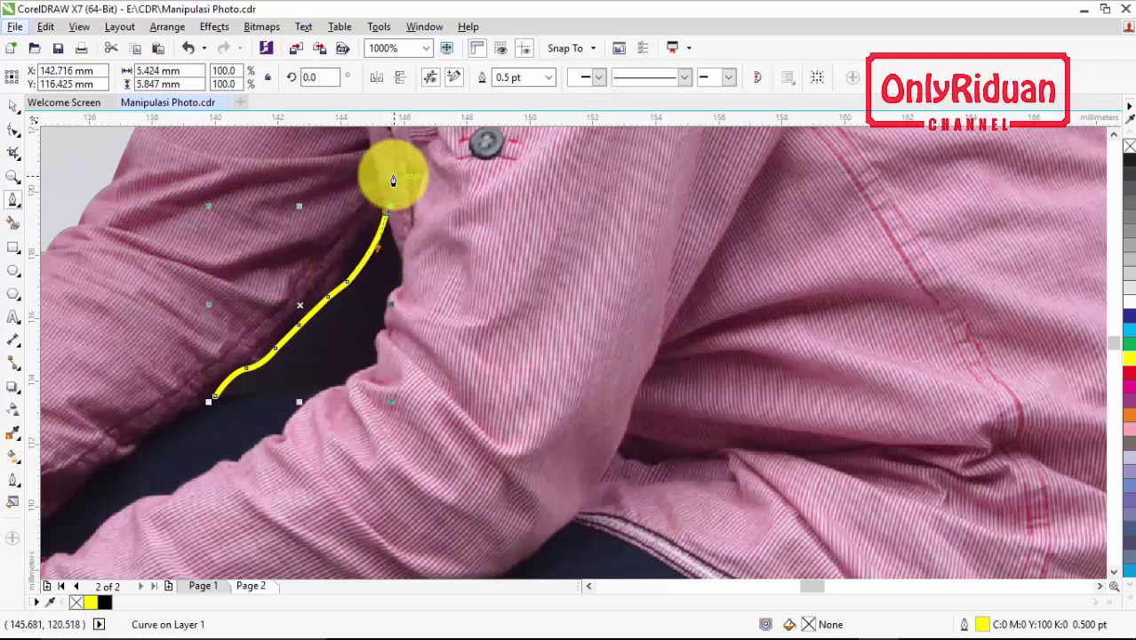
# Trace down the arm and along the gap's bottom, closing the 5.98 × 5.847 mm curve
pyautogui.click(395, 242)
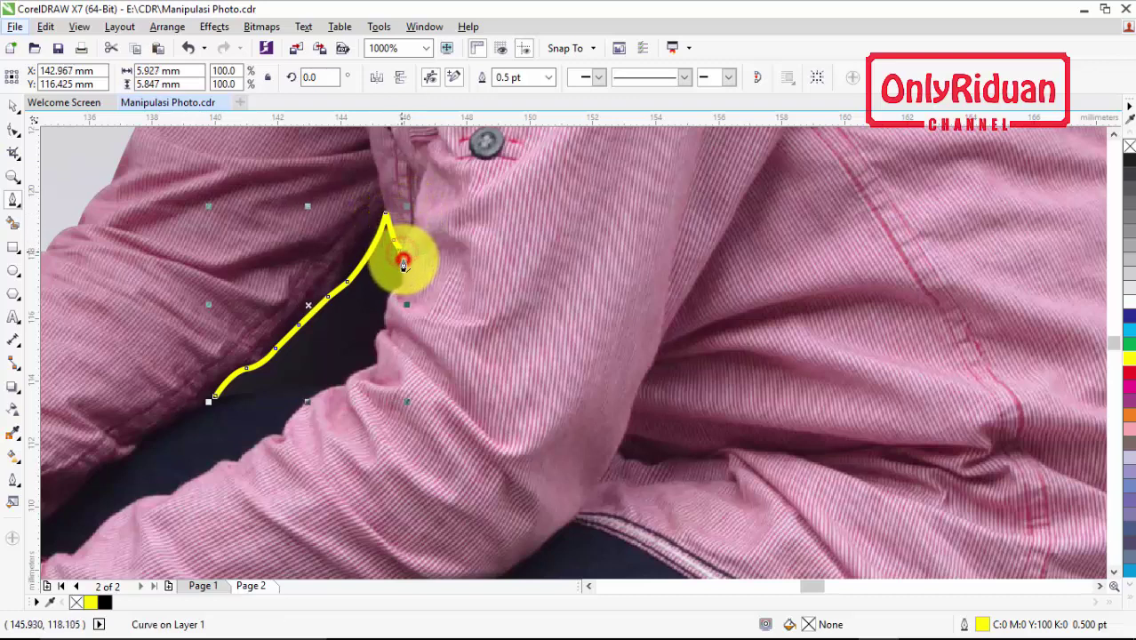
pyautogui.moveTo(403, 281)
pyautogui.mouseDown()
pyautogui.moveTo(386, 346)
pyautogui.moveTo(393, 372)
pyautogui.moveTo(386, 337)
pyautogui.moveTo(382, 376)
pyautogui.mouseUp()
pyautogui.click(394, 292)
pyautogui.click(388, 331)
pyautogui.press('space')
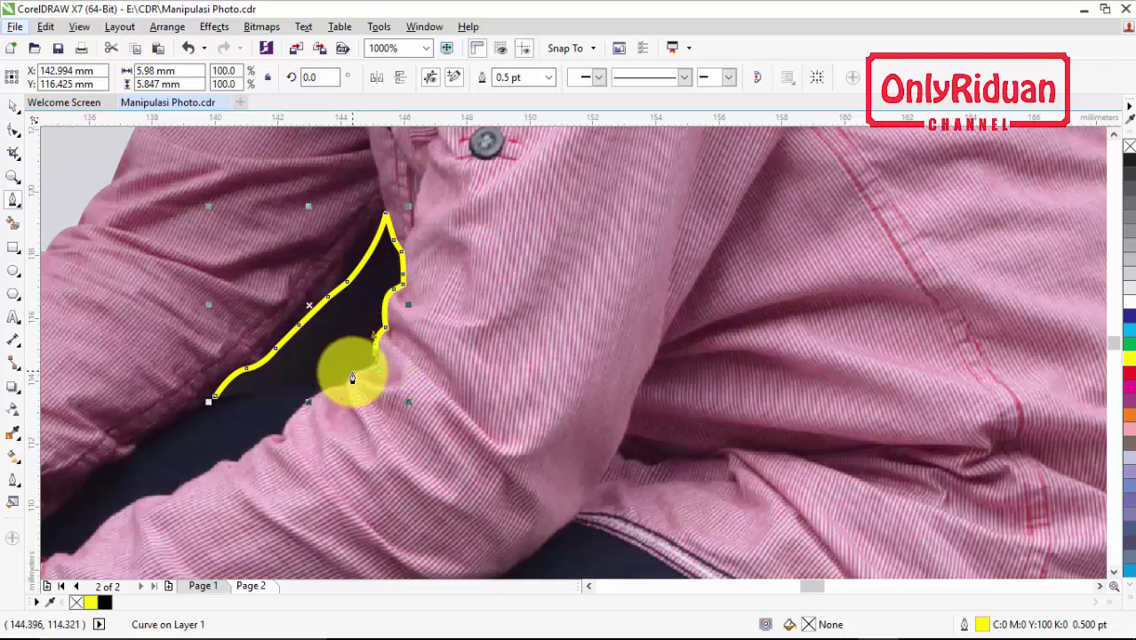
pyautogui.click(353, 374)
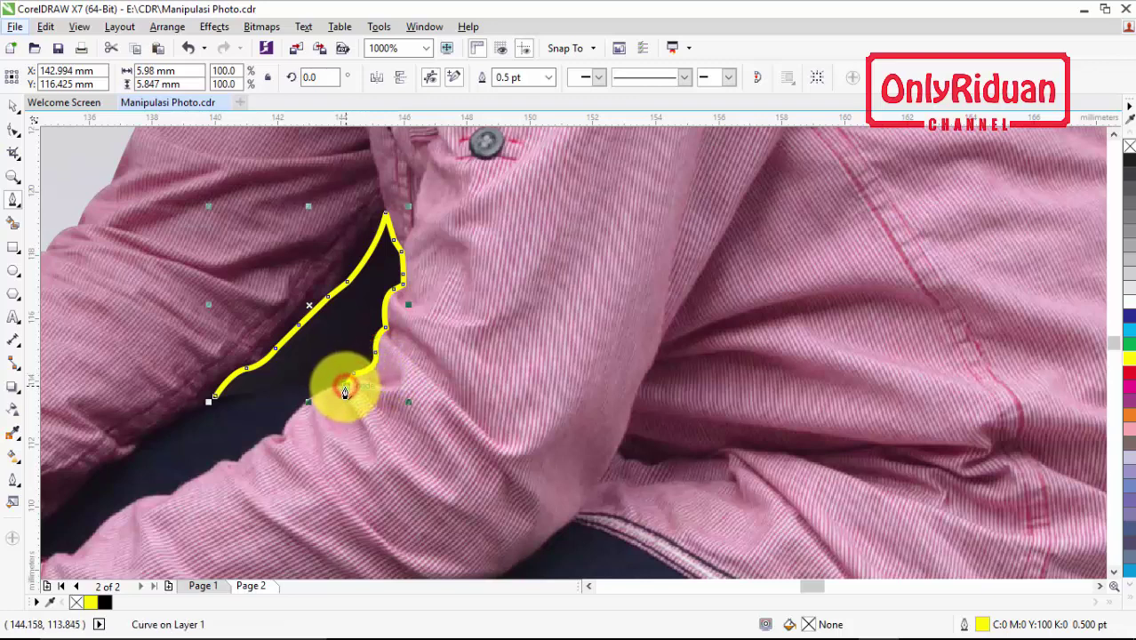
pyautogui.click(345, 389)
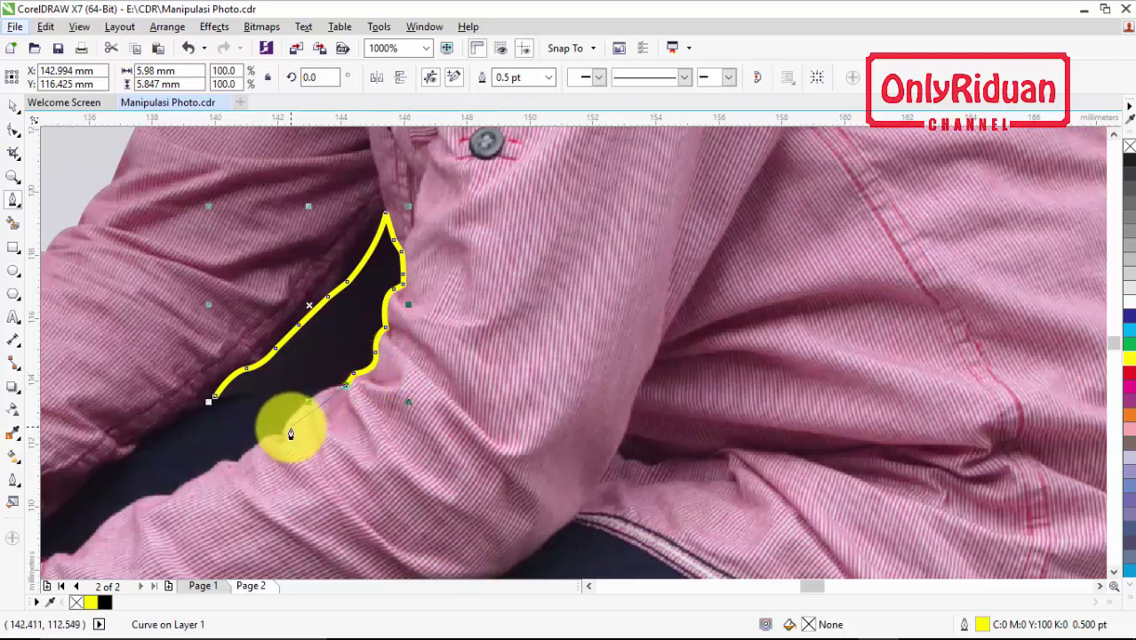
pyautogui.click(301, 387)
pyautogui.click(254, 392)
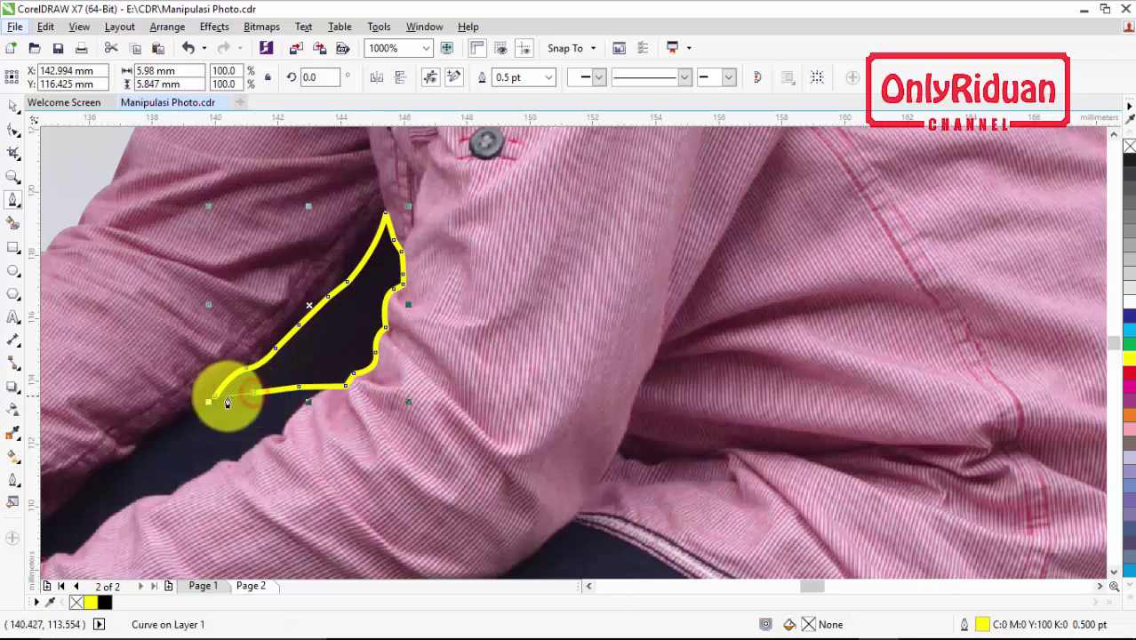
pyautogui.click(216, 403)
pyautogui.scroll(-6, 231, 382)
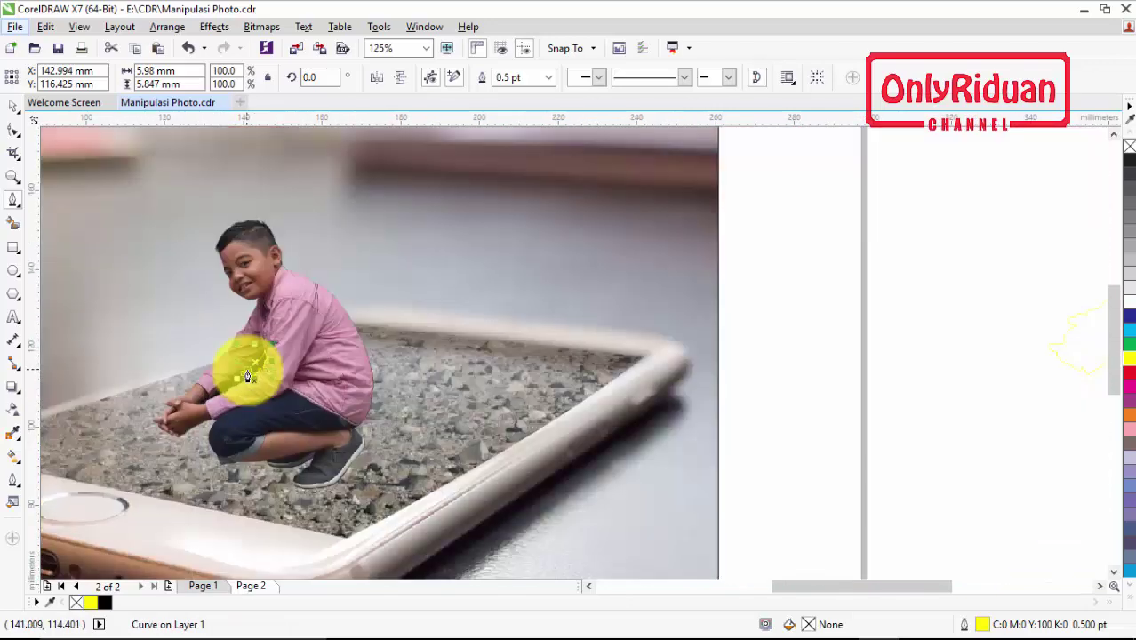
# Select the boy cutout and the gap outline, then cut the gap out of the boy
pyautogui.click(13, 106)
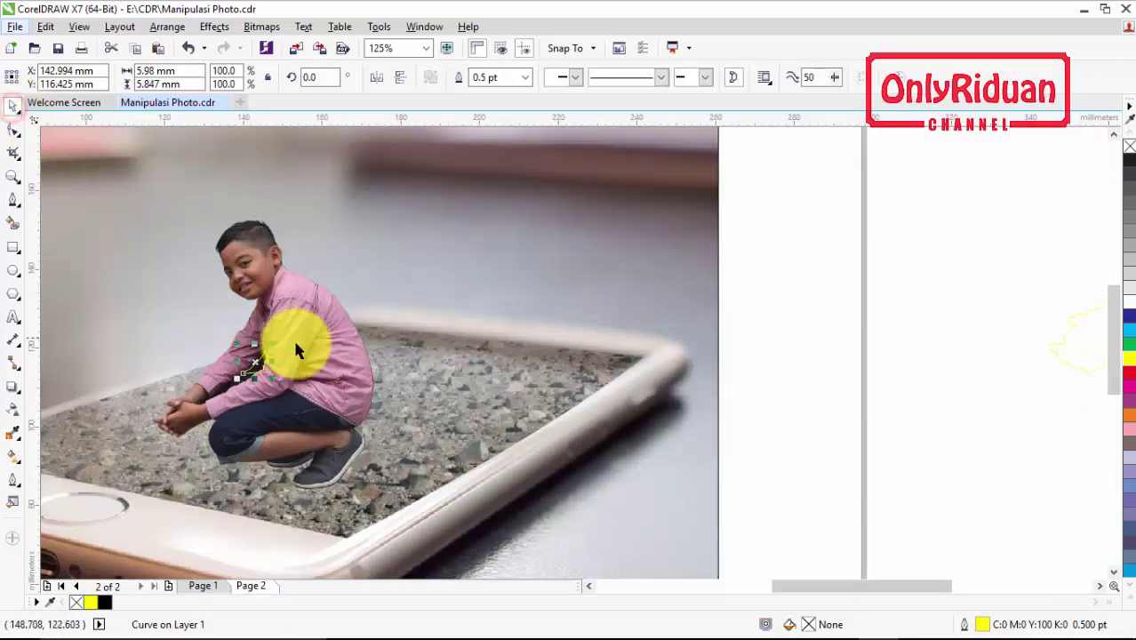
pyautogui.click(779, 534)
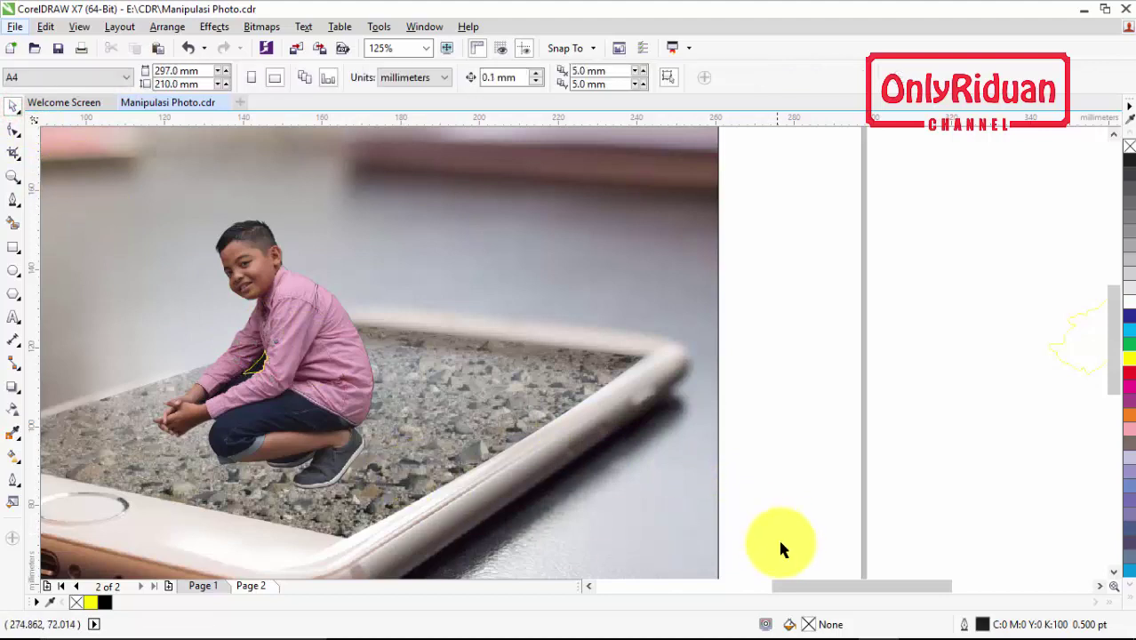
pyautogui.moveTo(779, 536); pyautogui.dragTo(113, 188)
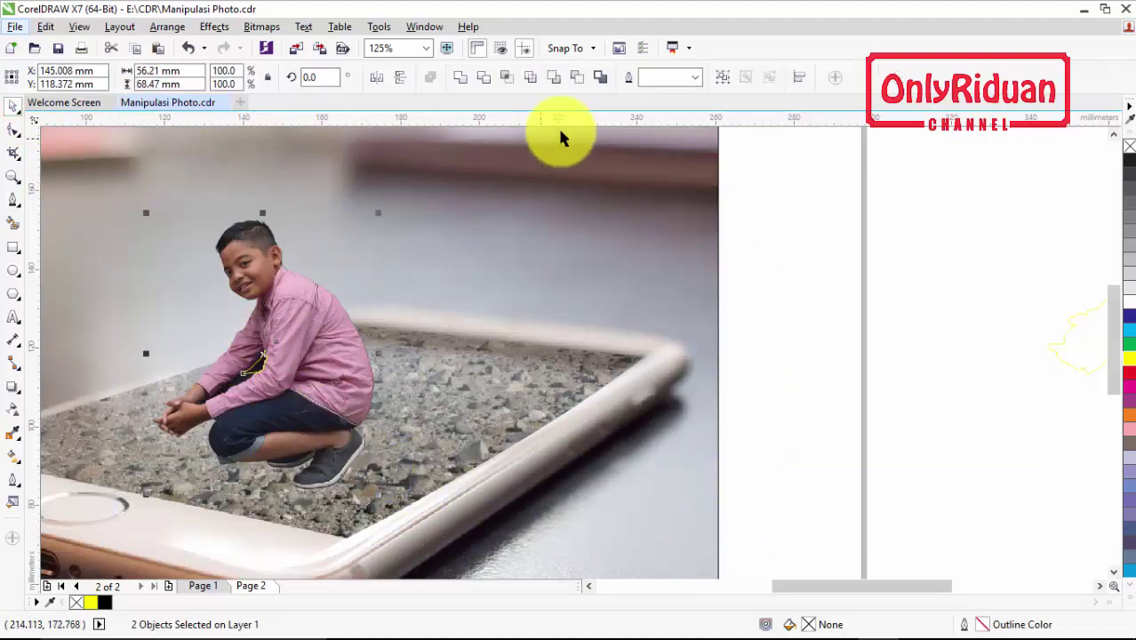
pyautogui.click(482, 77)
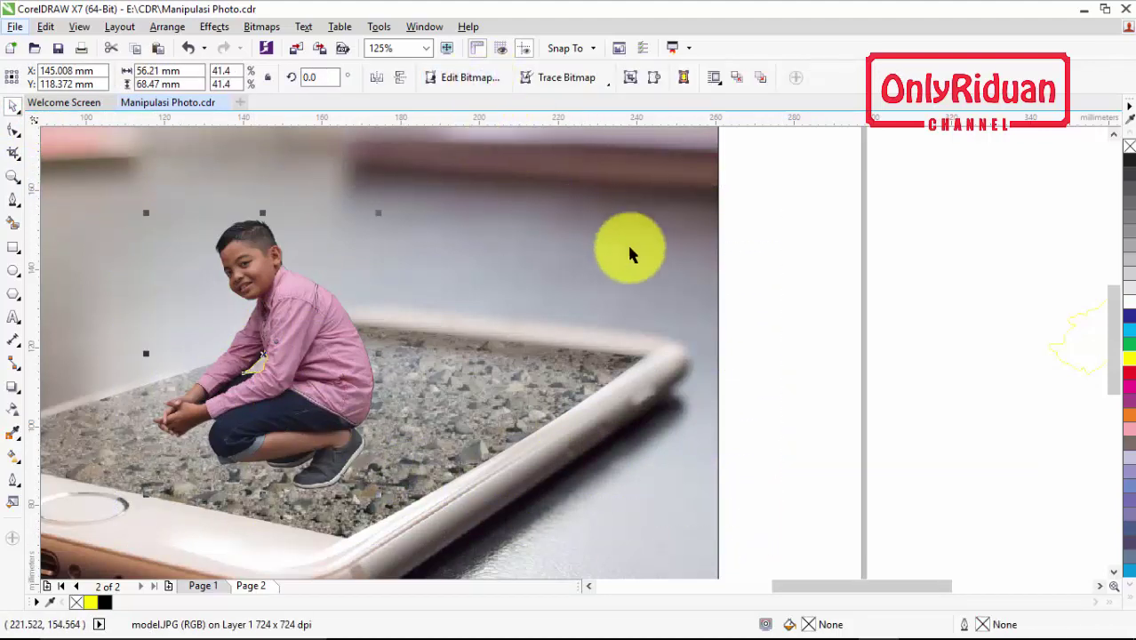
pyautogui.click(791, 297)
# Move the leftover gap outline off the photo and position the boy at X 151.992, Y 120.277 mm
pyautogui.click(261, 365)
pyautogui.moveTo(260, 365); pyautogui.dragTo(794, 351)
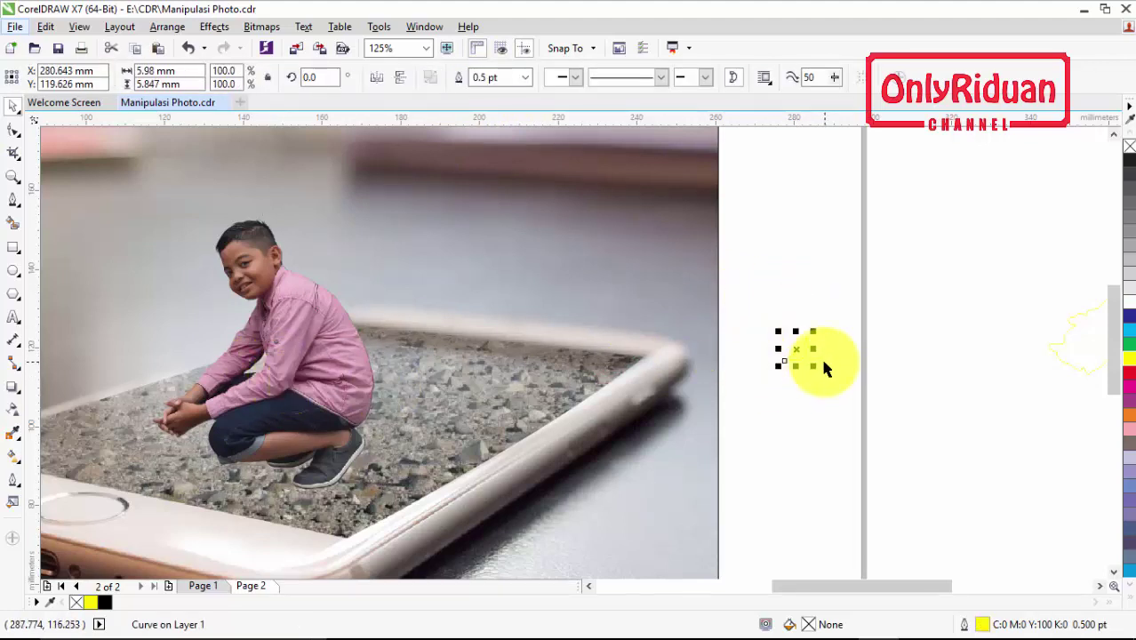
pyautogui.click(822, 366)
pyautogui.click(360, 396)
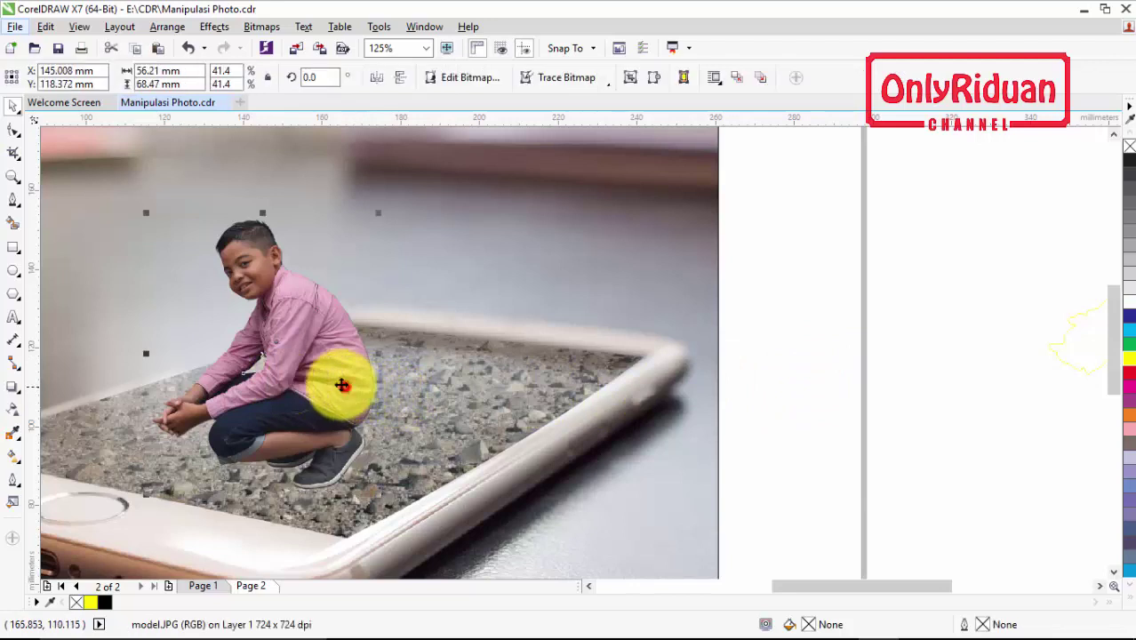
pyautogui.moveTo(342, 382)
pyautogui.mouseDown()
pyautogui.moveTo(330, 380)
pyautogui.moveTo(353, 372)
pyautogui.mouseUp()
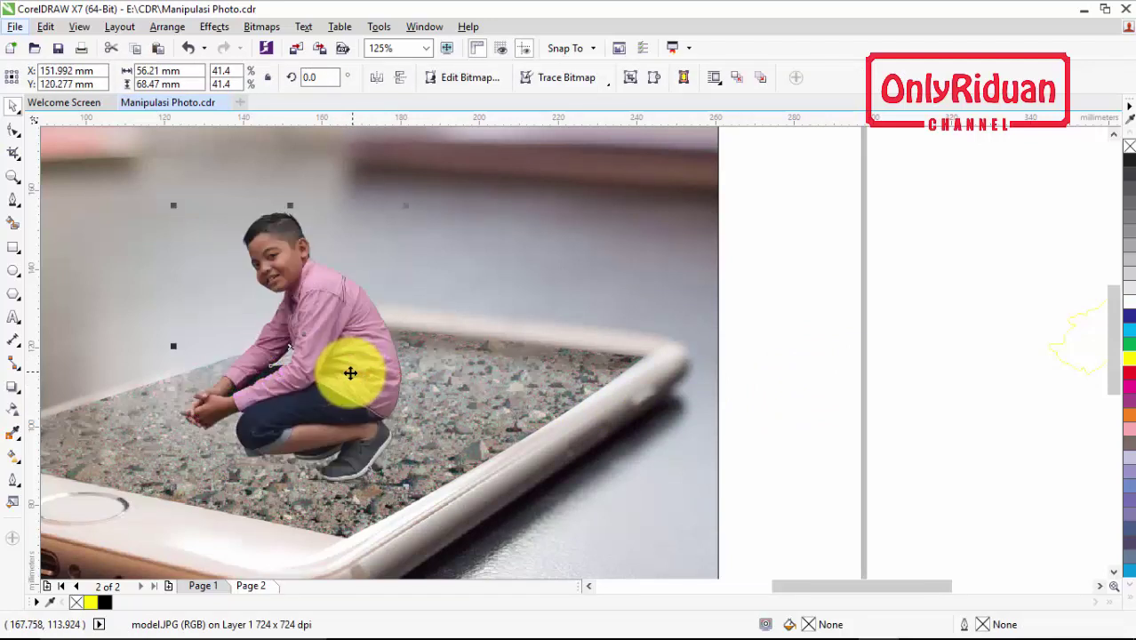
pyautogui.click(589, 586)
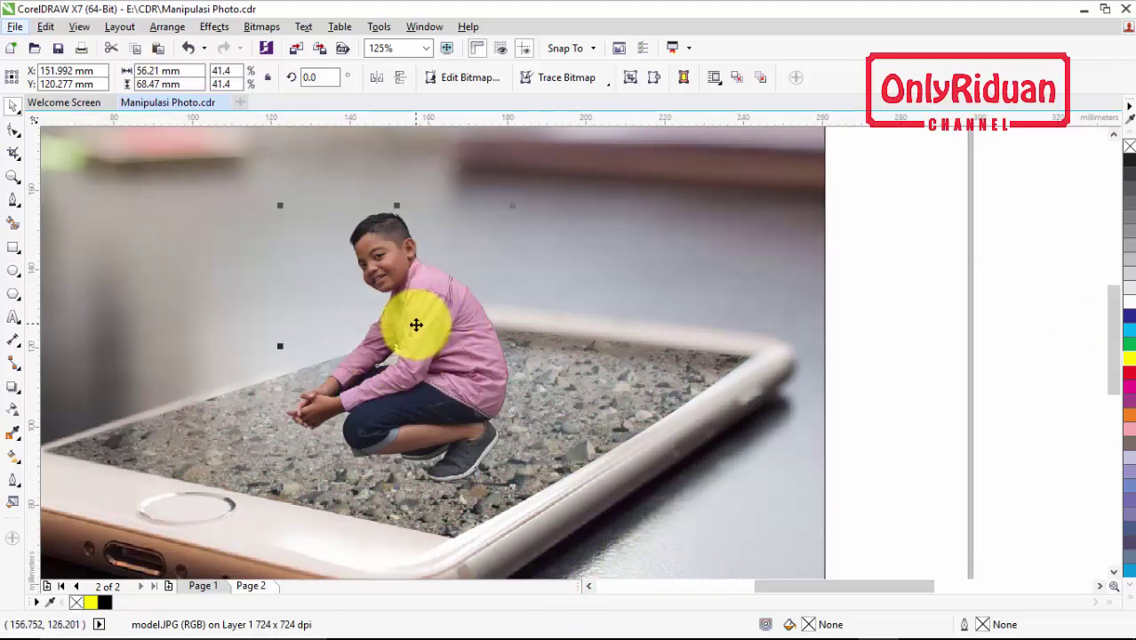
# Give the boy a black Small Glow drop shadow and break it apart with Ctrl+K
pyautogui.click(12, 393)
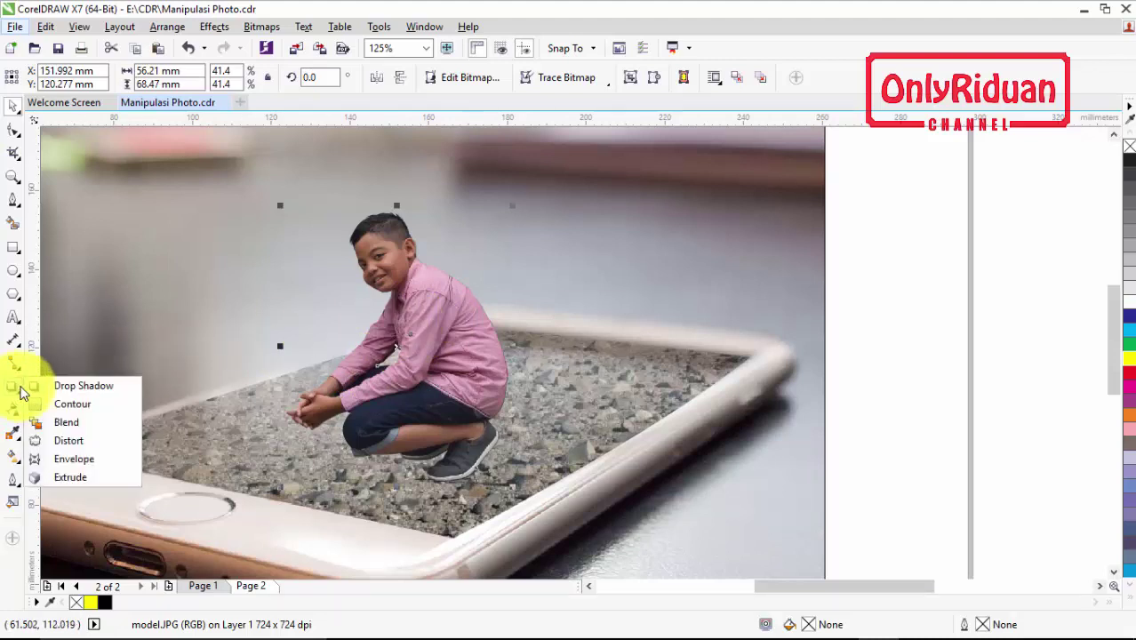
pyautogui.click(81, 386)
pyautogui.click(75, 80)
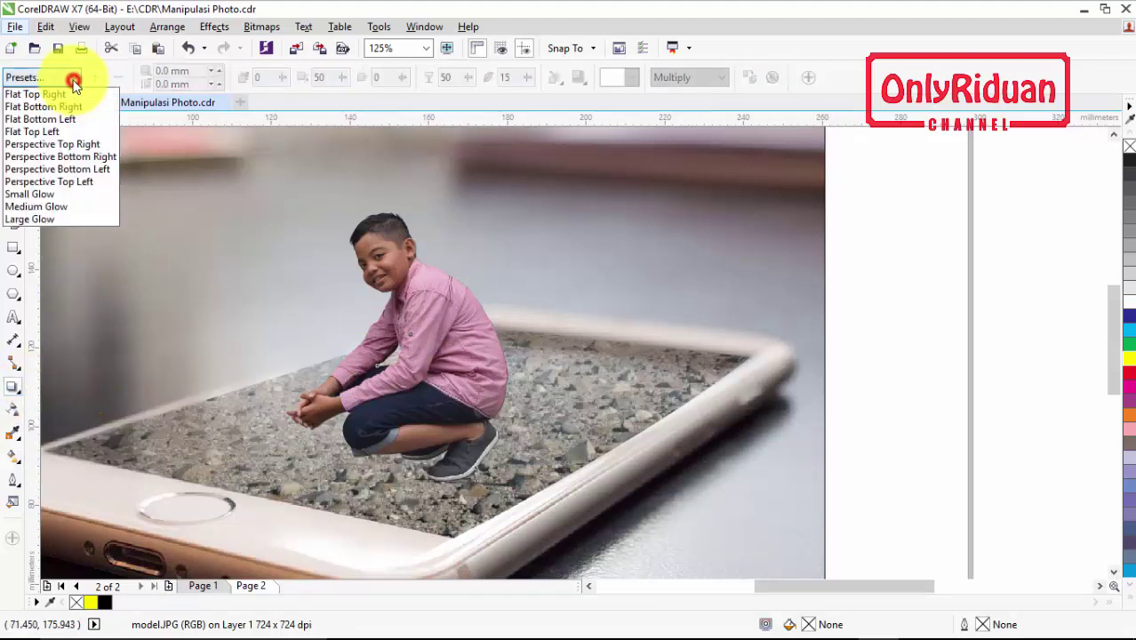
pyautogui.click(44, 192)
pyautogui.click(632, 79)
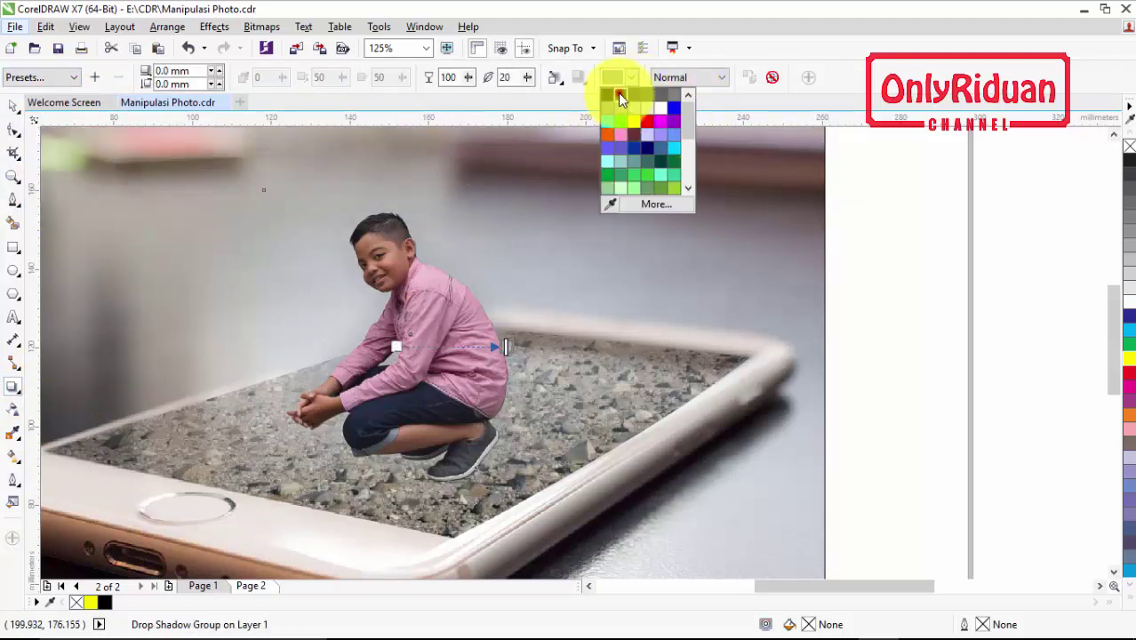
pyautogui.click(619, 94)
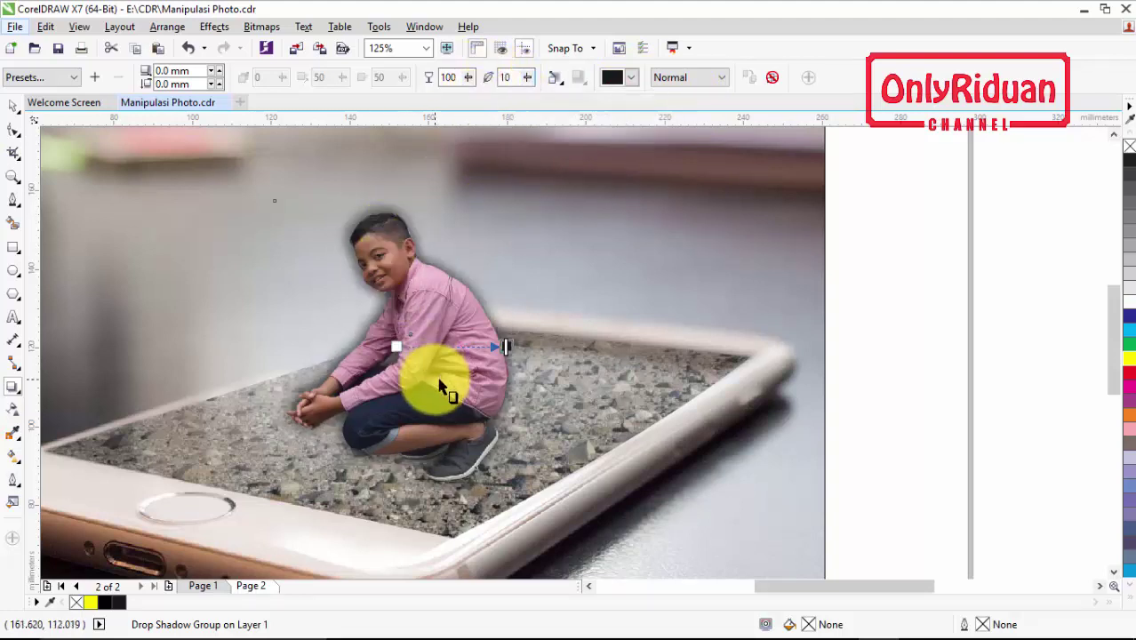
pyautogui.hotkey('ctrl', 'k')
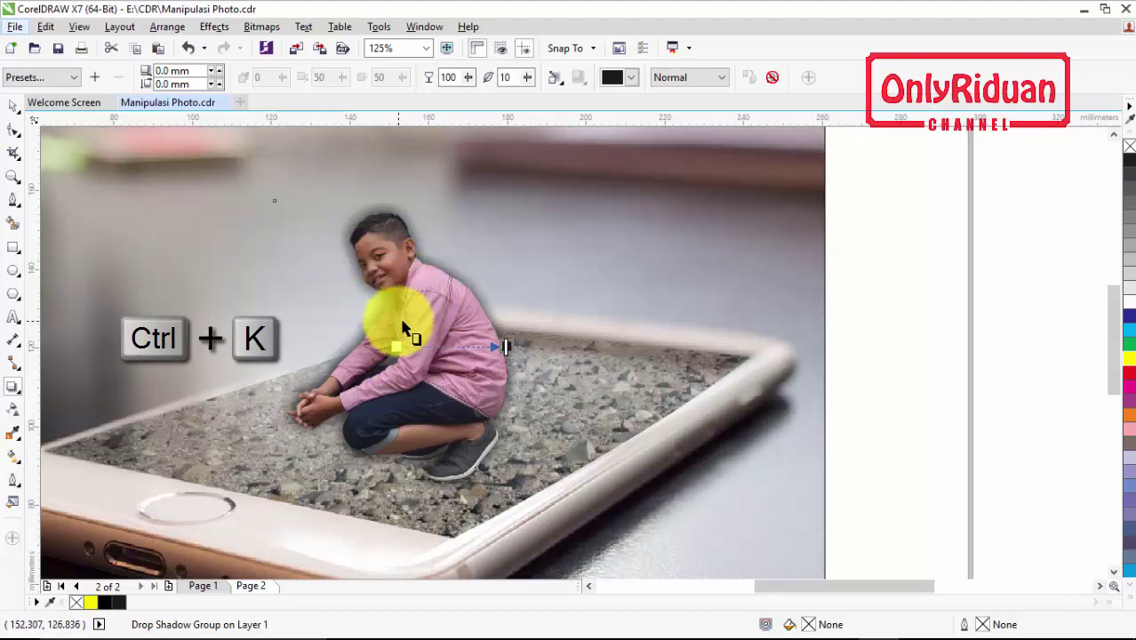
pyautogui.hotkey('ctrl', 'k')
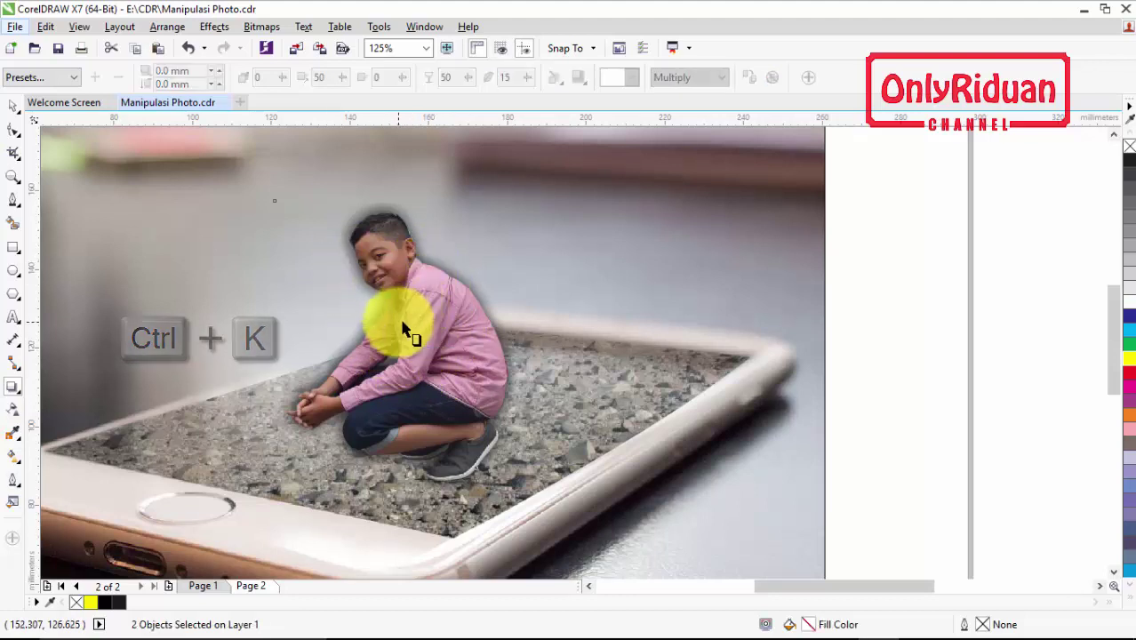
# Nudge the boy and shadow right, then select the shadow on its own
pyautogui.click(13, 106)
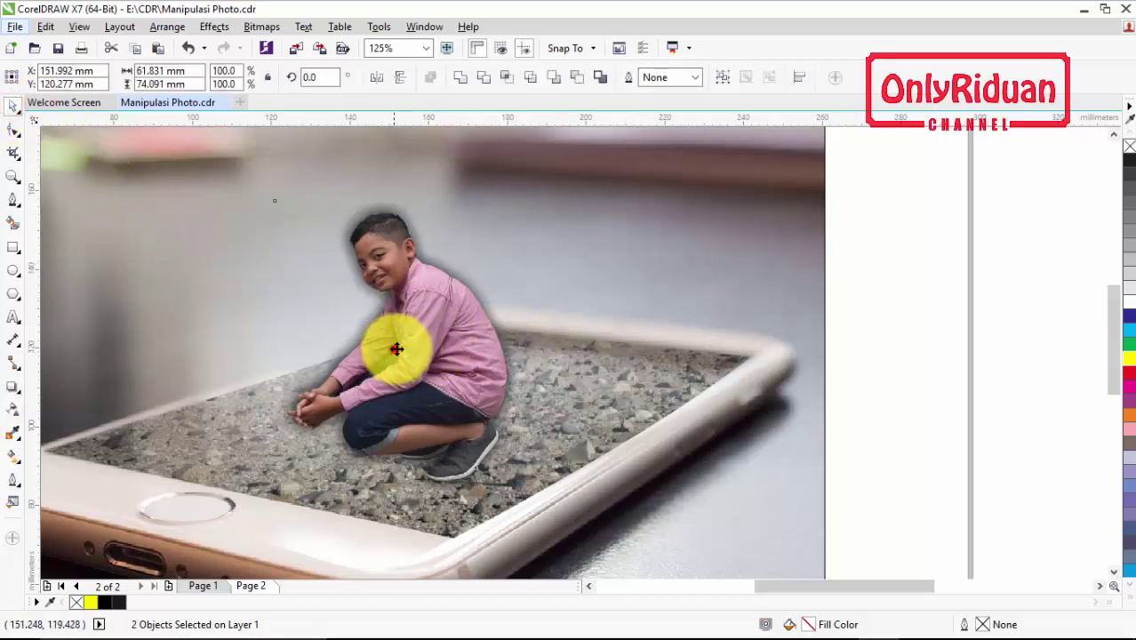
pyautogui.moveTo(395, 348)
pyautogui.mouseDown()
pyautogui.moveTo(590, 322)
pyautogui.moveTo(380, 342)
pyautogui.mouseUp()
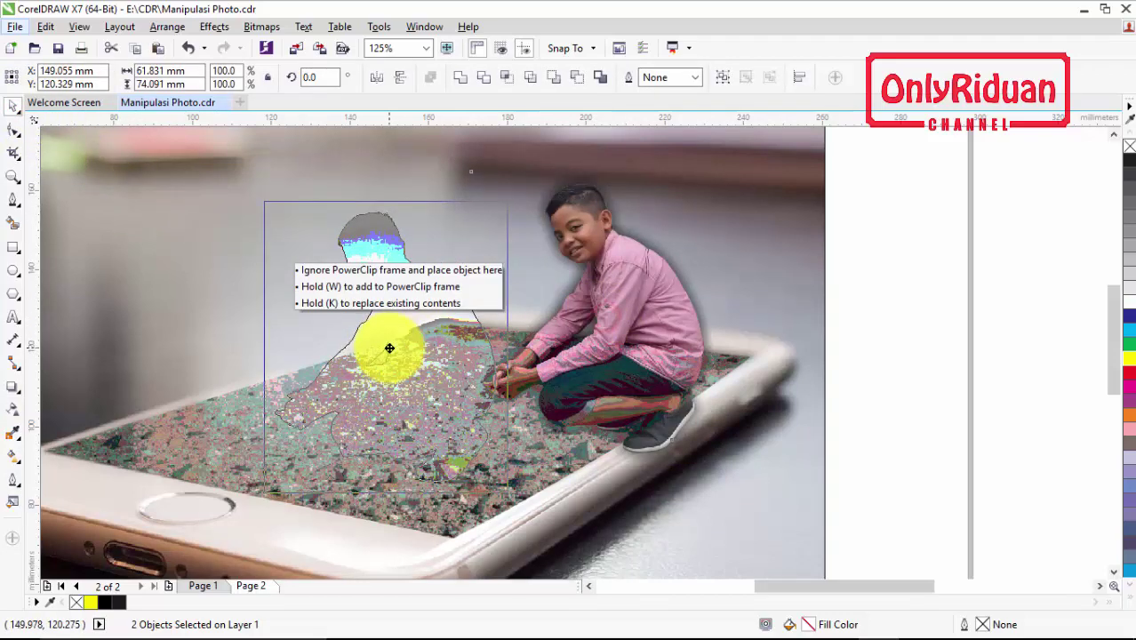
pyautogui.click(558, 285)
pyautogui.moveTo(400, 226); pyautogui.dragTo(551, 202)
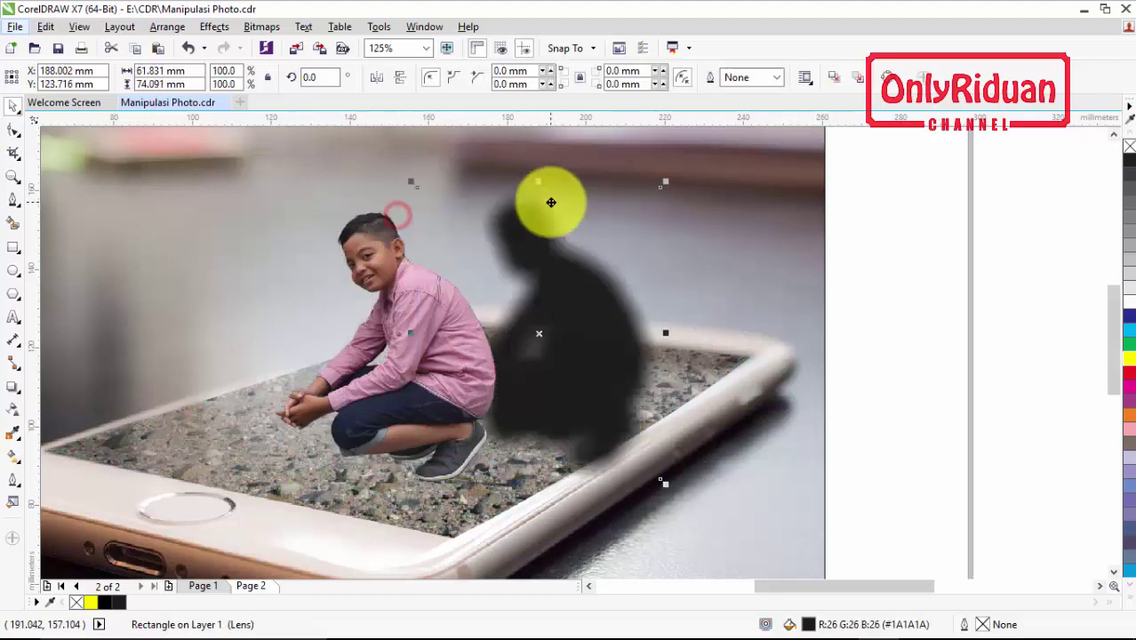
pyautogui.hotkey('ctrl', 'z')
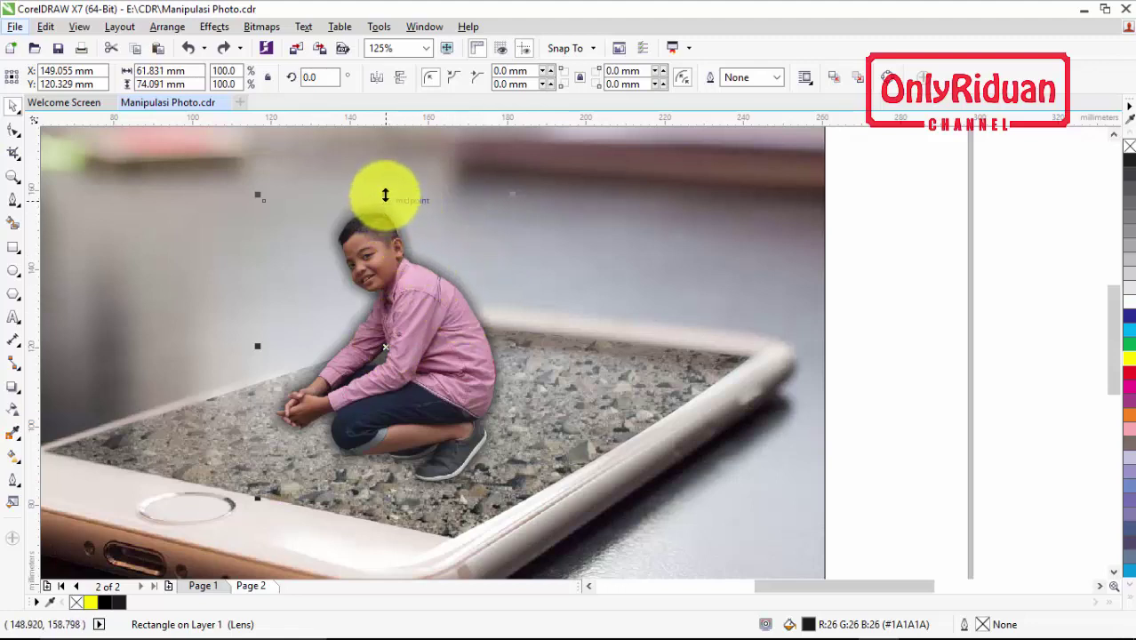
# Squash the shadow flat beneath the boy and skew it toward the left
pyautogui.moveTo(383, 194); pyautogui.dragTo(376, 378)
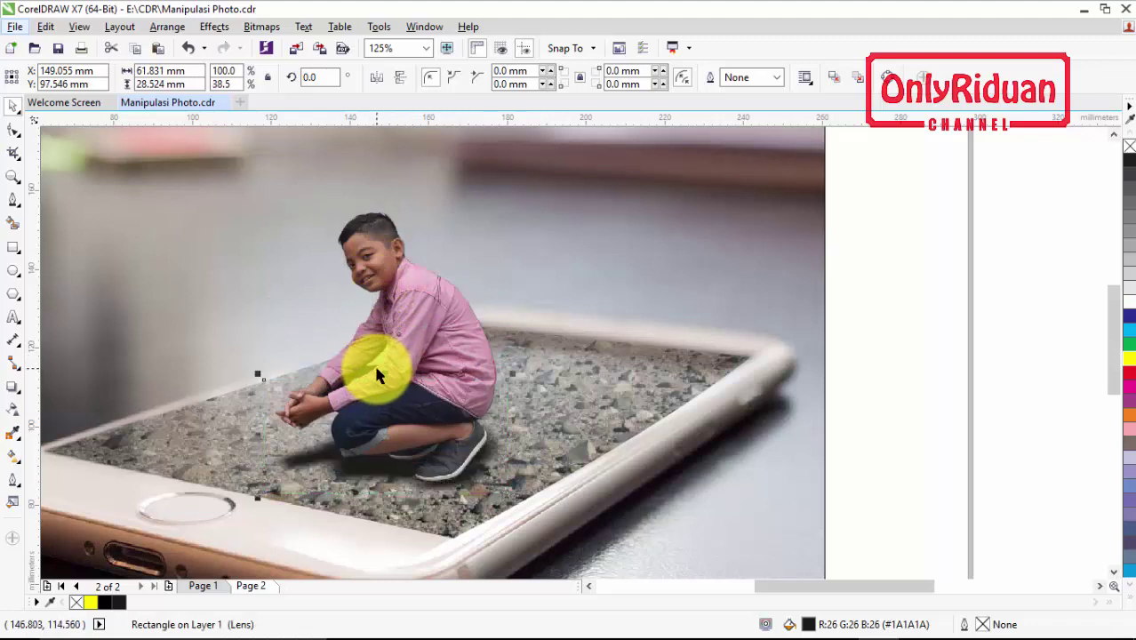
pyautogui.click(384, 436)
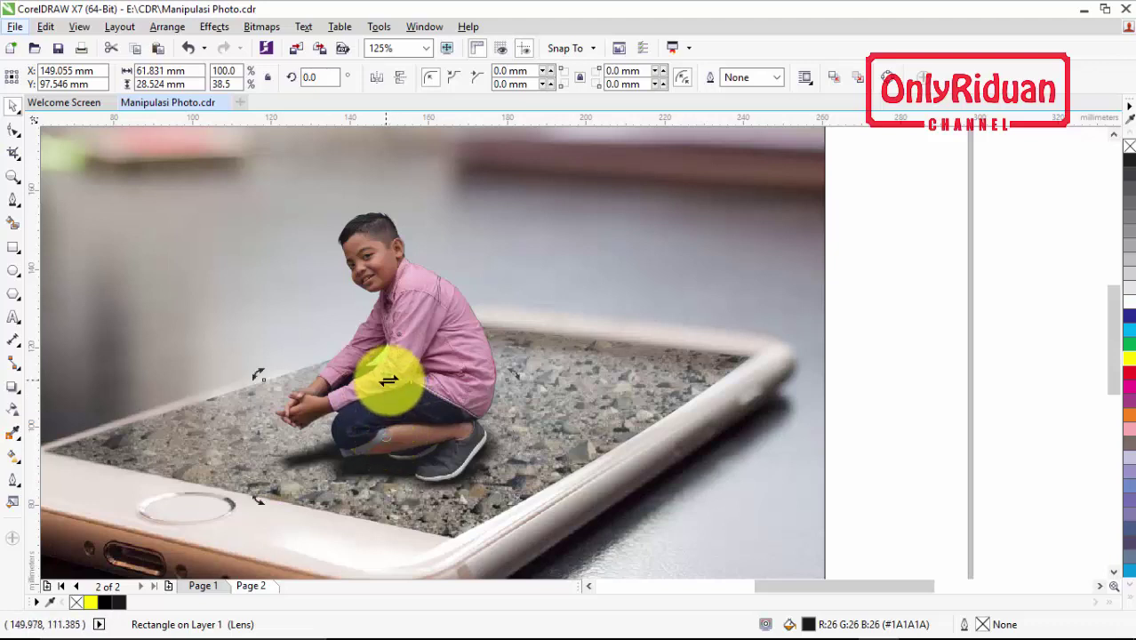
pyautogui.moveTo(388, 375); pyautogui.dragTo(351, 381)
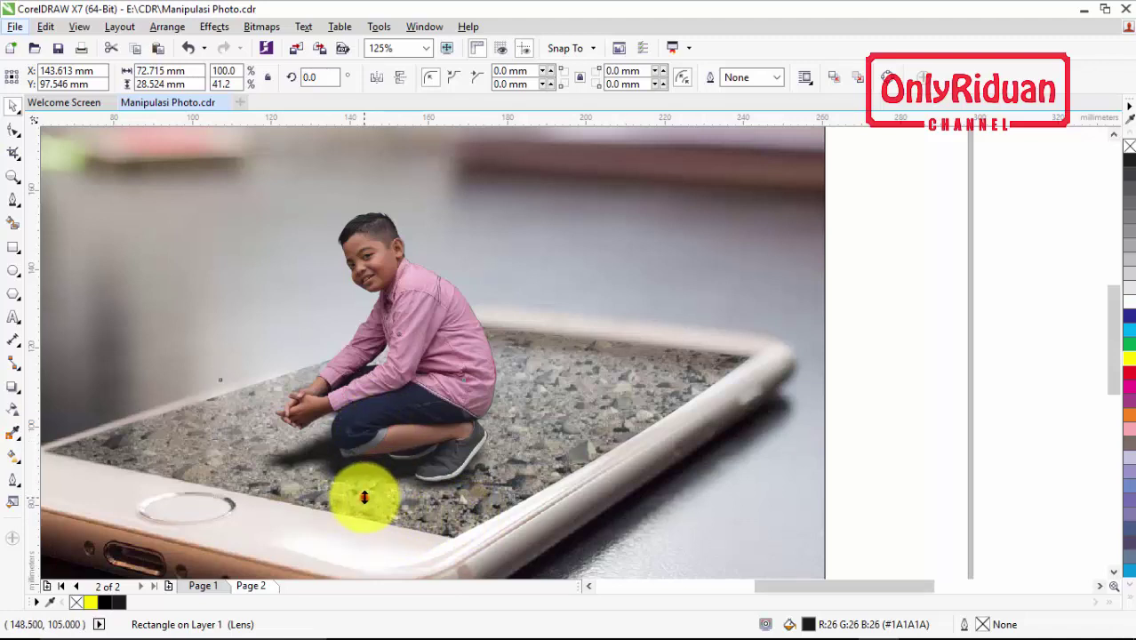
pyautogui.moveTo(364, 498); pyautogui.dragTo(359, 490)
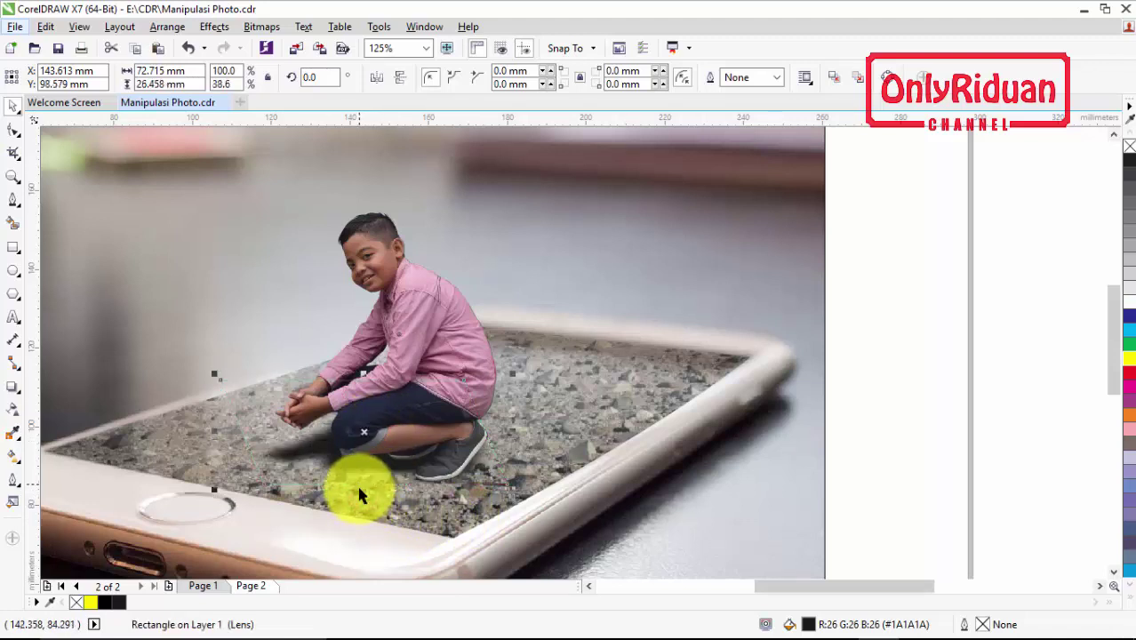
pyautogui.hotkey('ctrl', 'z')
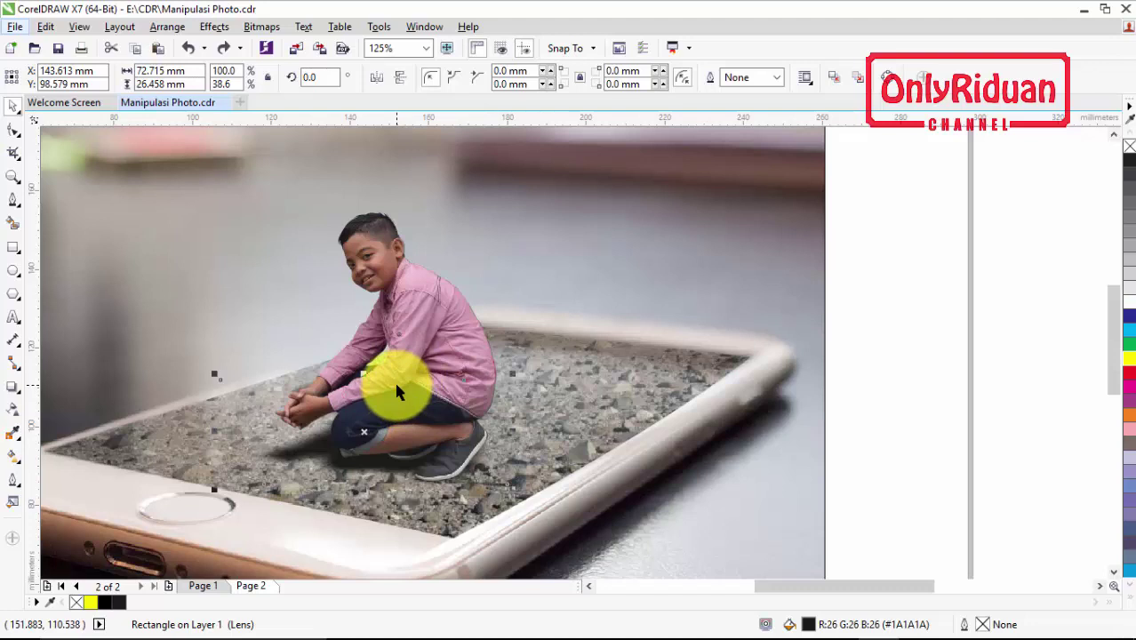
pyautogui.scroll(-1, 393, 377)
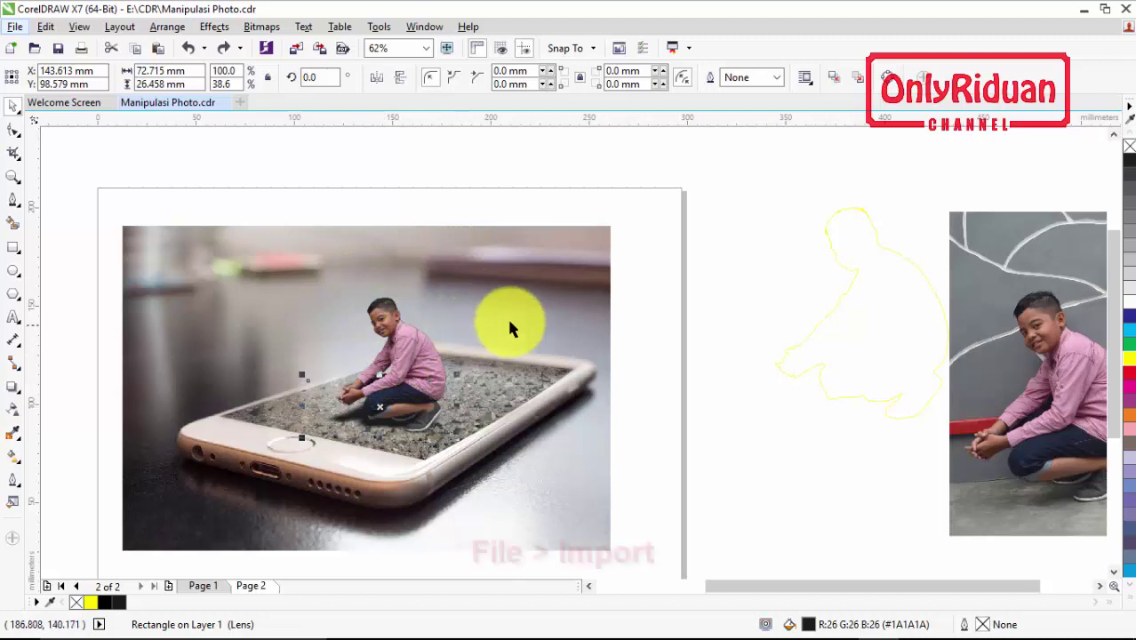
# Import clouds-1.png and place it beside the boy's head
pyautogui.click(15, 26)
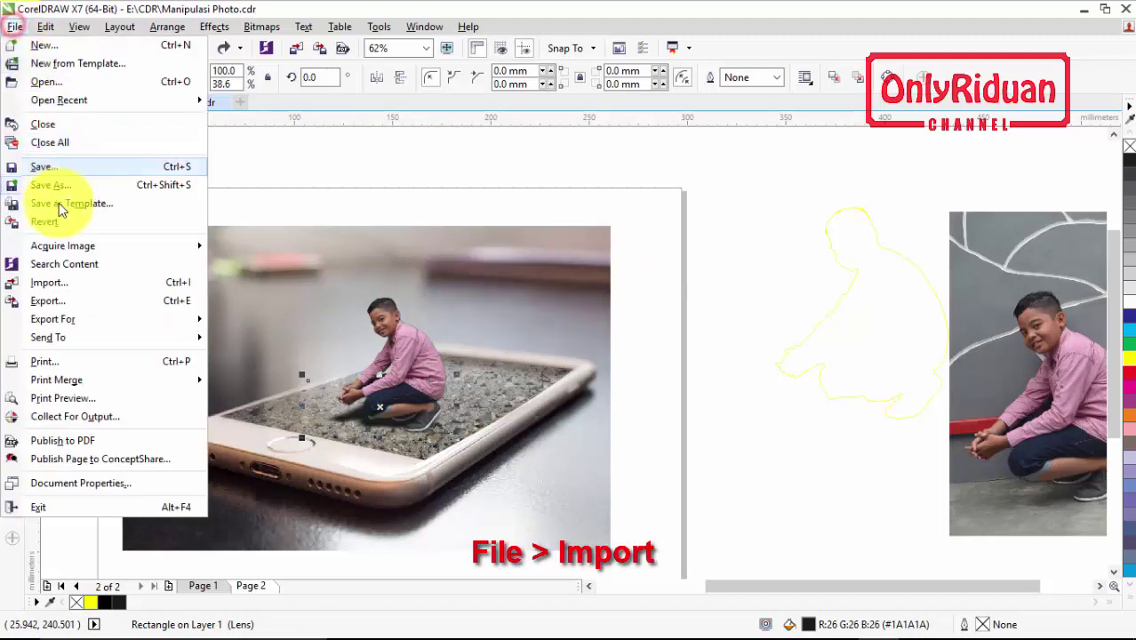
pyautogui.click(55, 288)
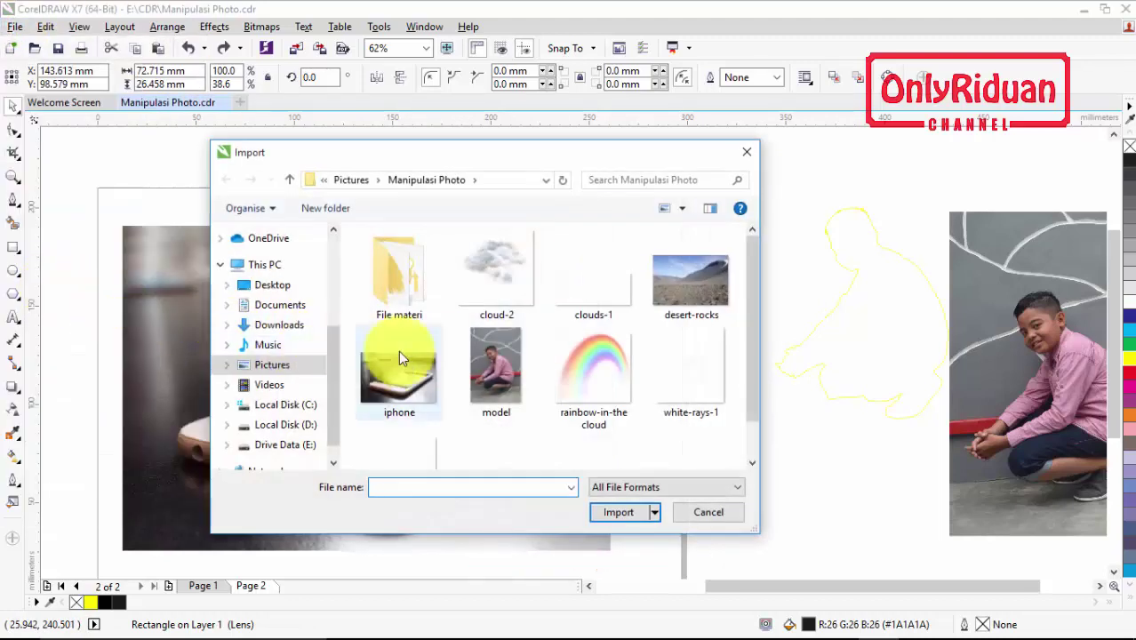
pyautogui.click(594, 292)
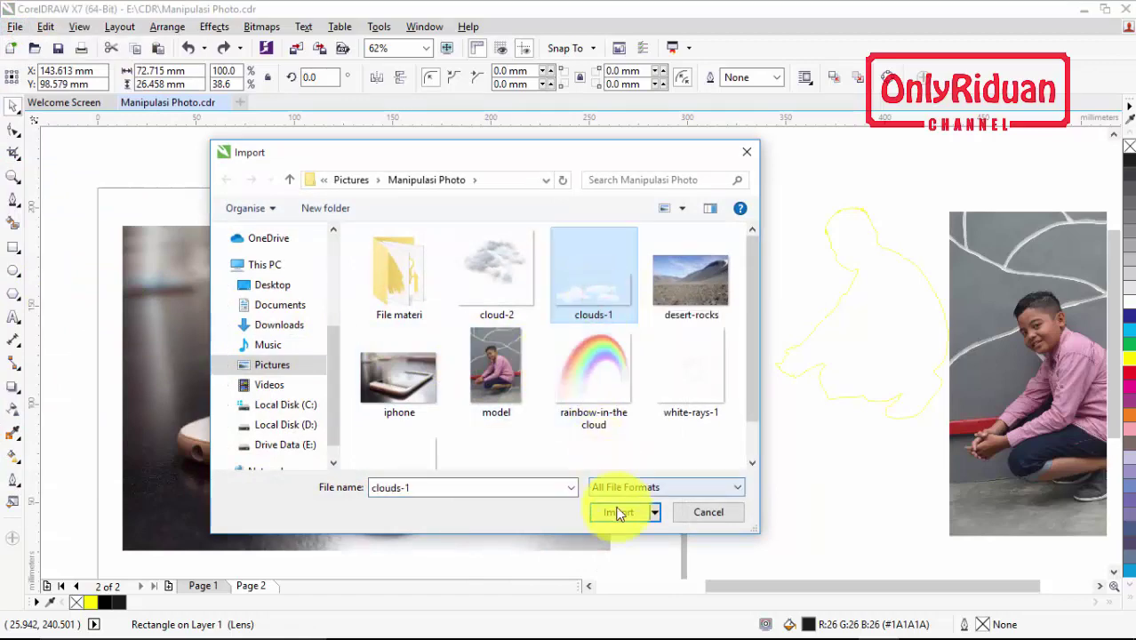
pyautogui.click(620, 514)
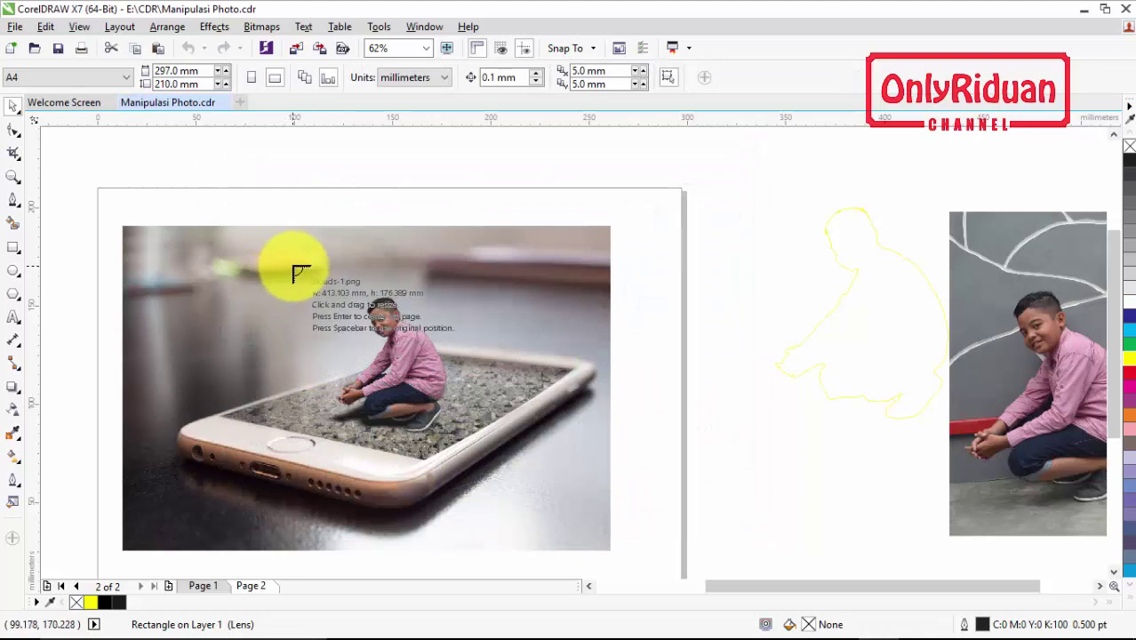
pyautogui.moveTo(294, 266); pyautogui.dragTo(385, 311)
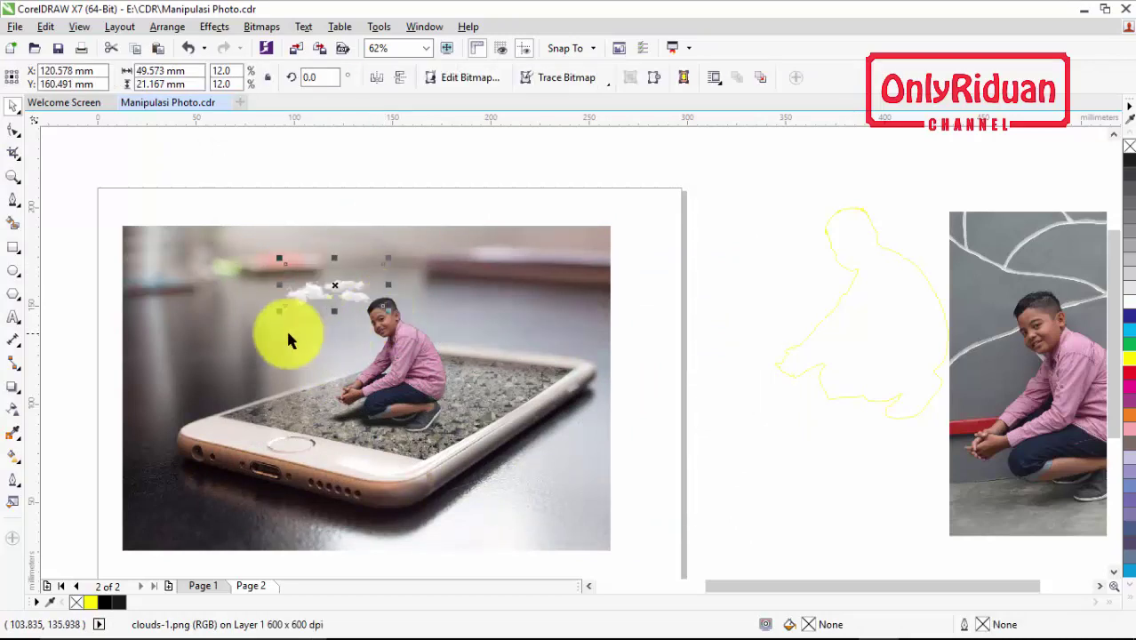
pyautogui.scroll(3, 366, 300)
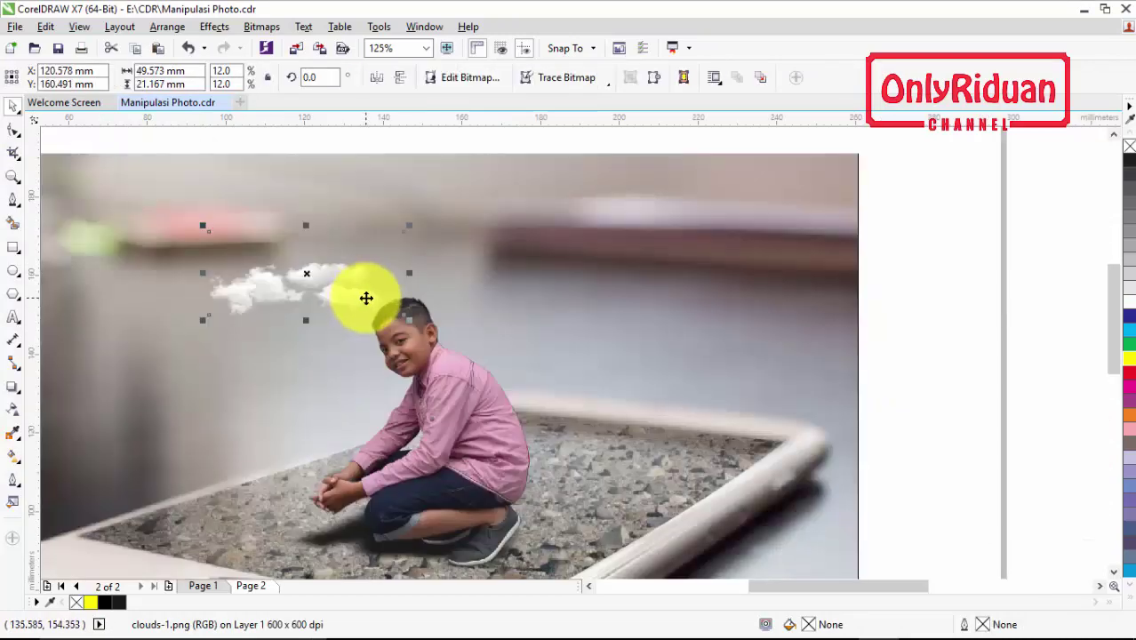
pyautogui.moveTo(337, 284); pyautogui.dragTo(350, 274)
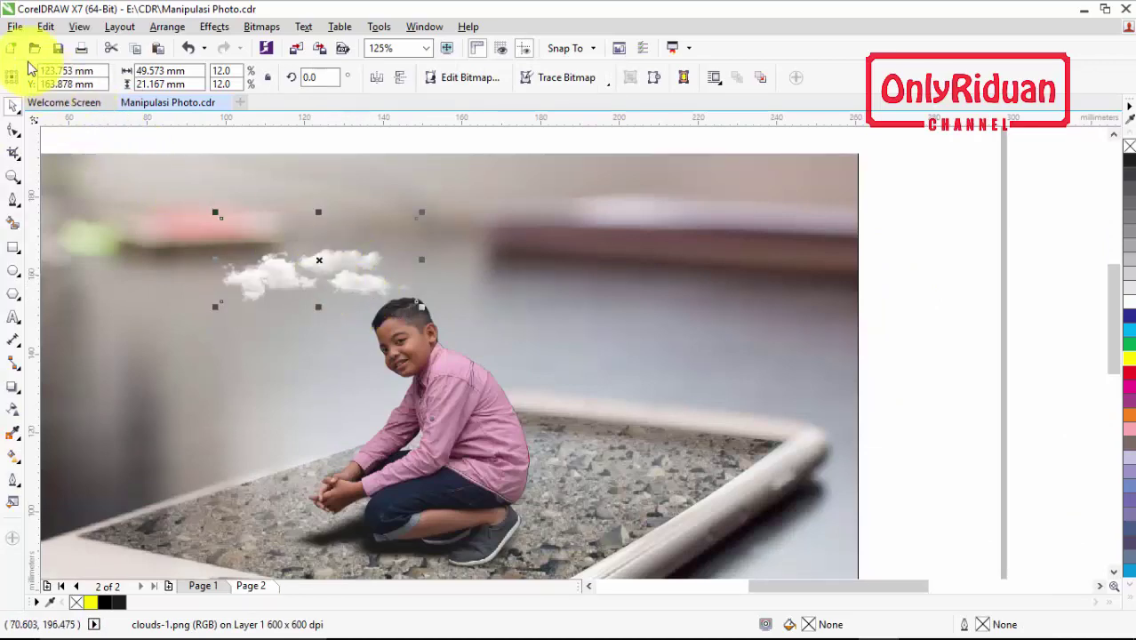
# Import cloud-2.png and place it to the right of the first clouds
pyautogui.click(14, 29)
pyautogui.click(76, 286)
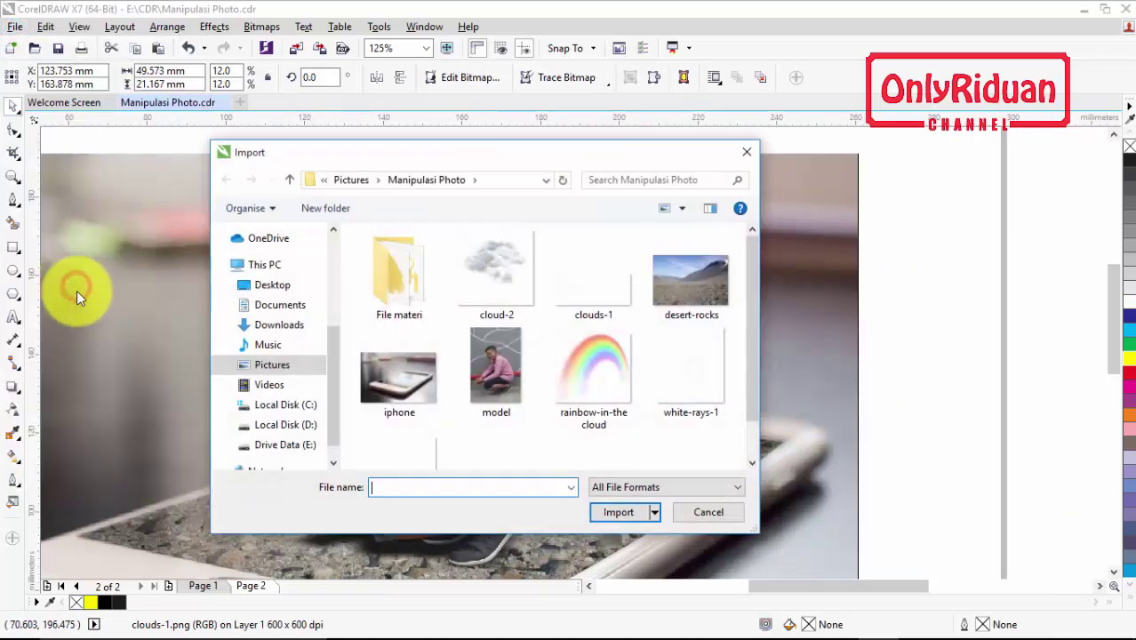
pyautogui.click(487, 305)
pyautogui.click(618, 512)
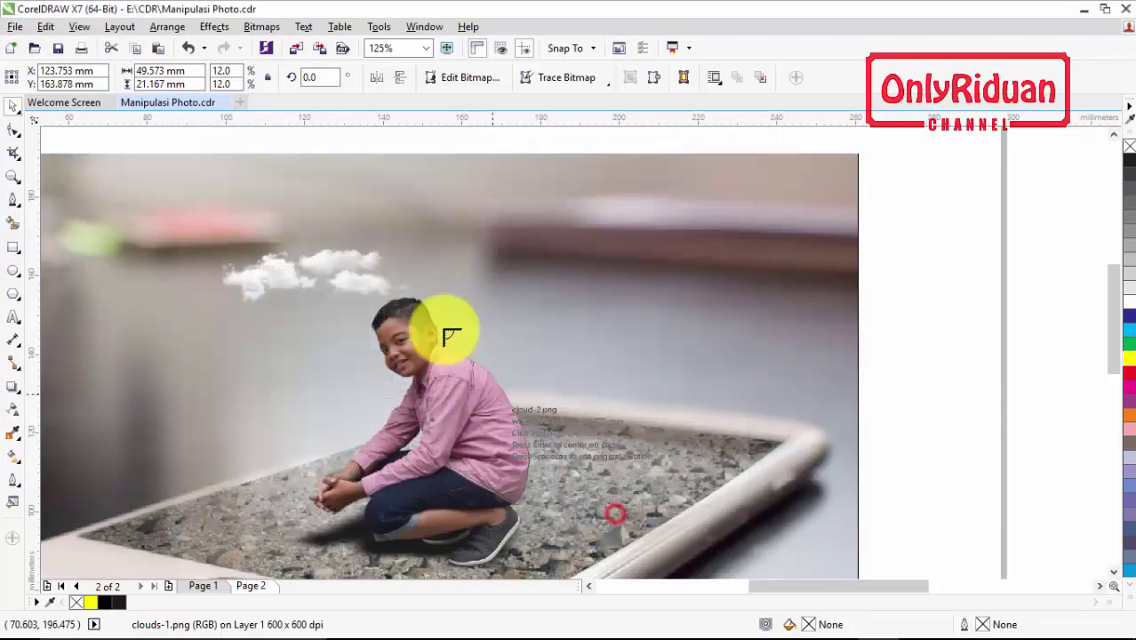
pyautogui.moveTo(379, 216); pyautogui.dragTo(495, 302)
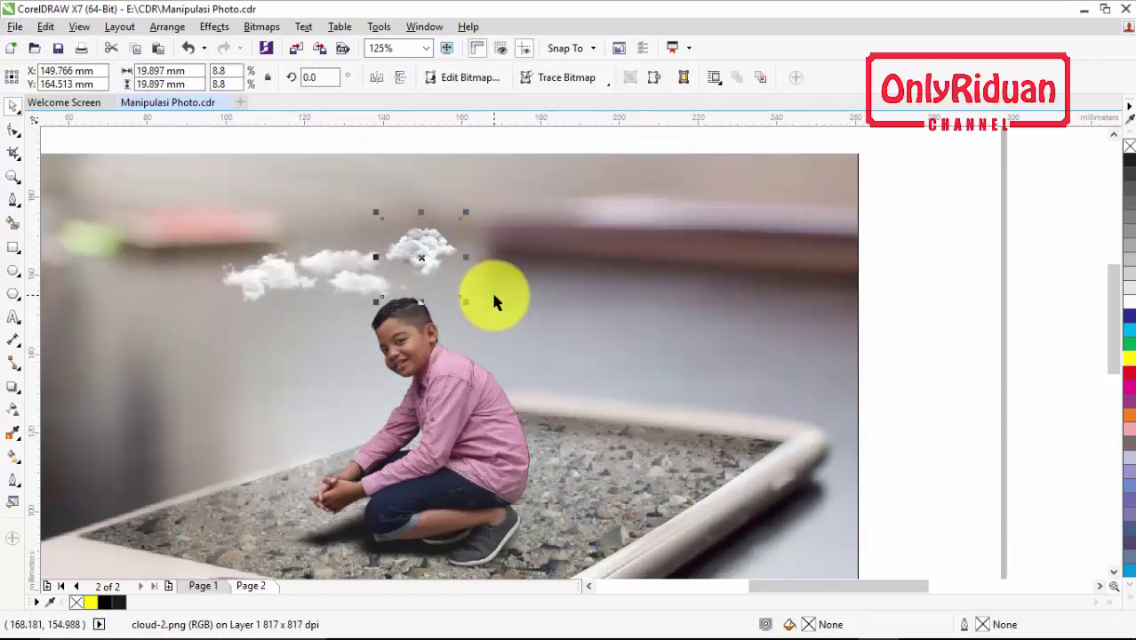
# Drop a slightly smaller copy of the clouds further to the right
pyautogui.click(311, 269)
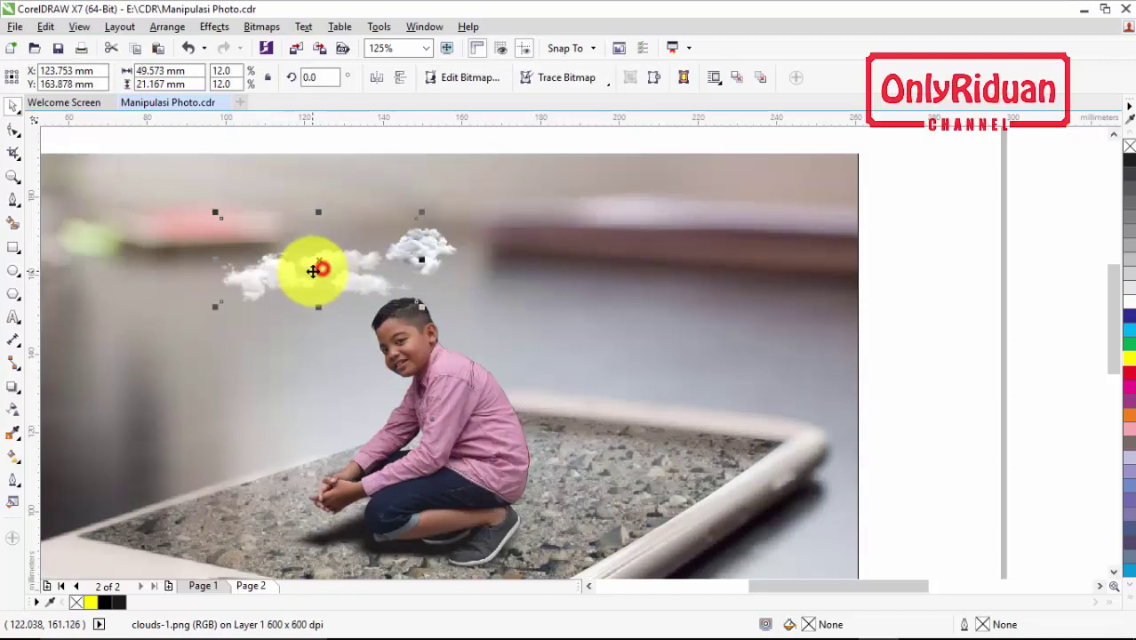
pyautogui.moveTo(326, 274); pyautogui.dragTo(510, 264)
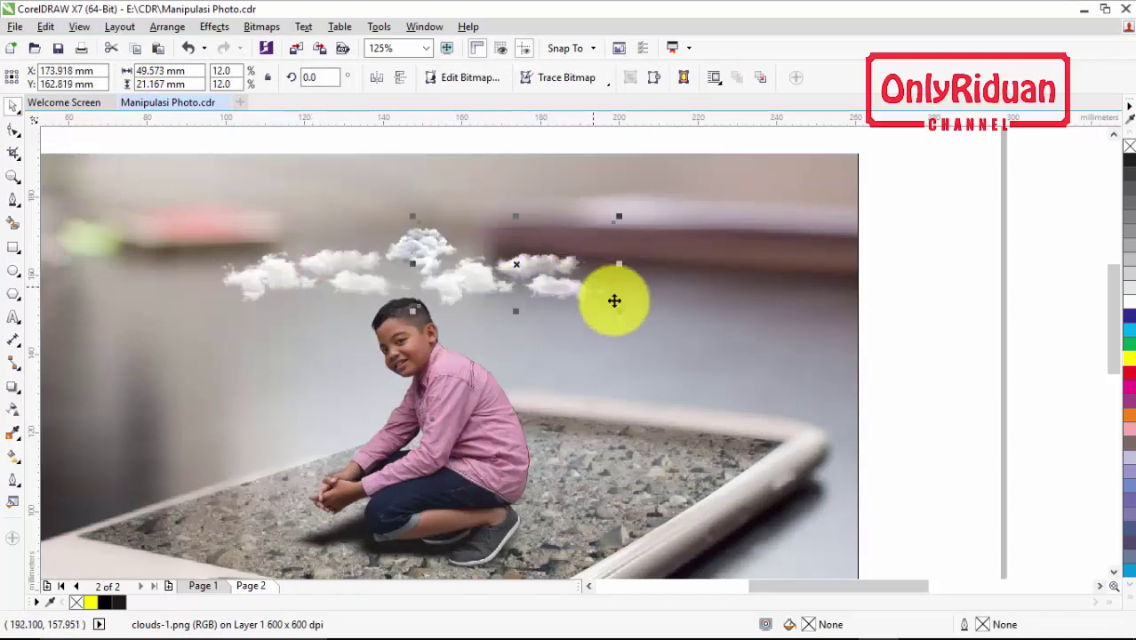
pyautogui.moveTo(620, 312); pyautogui.dragTo(587, 303)
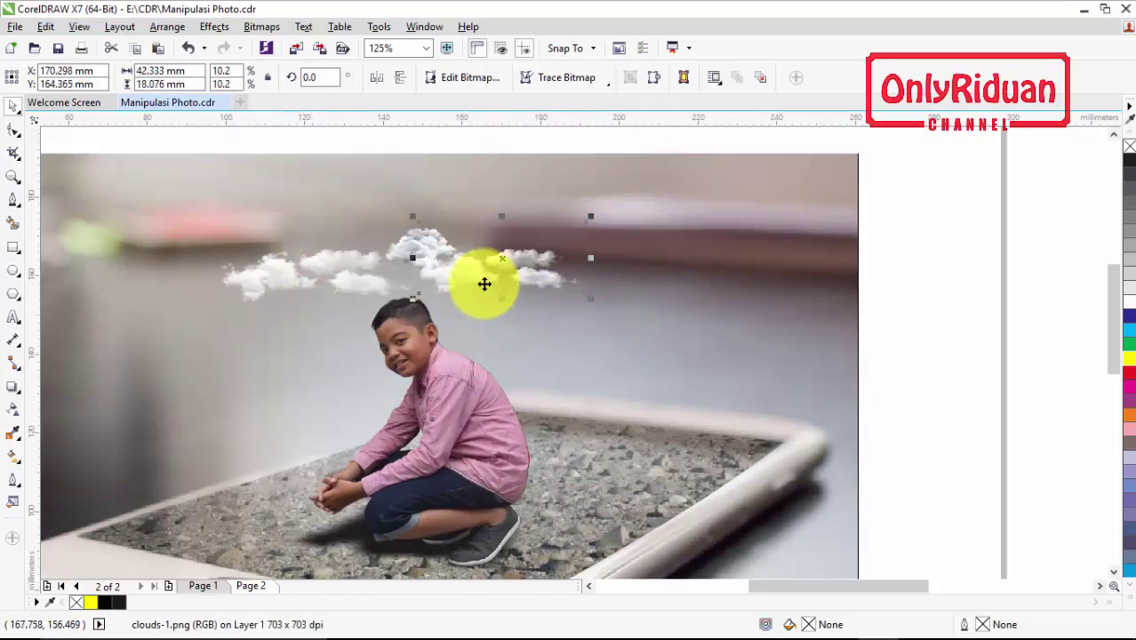
pyautogui.moveTo(508, 260); pyautogui.dragTo(497, 271)
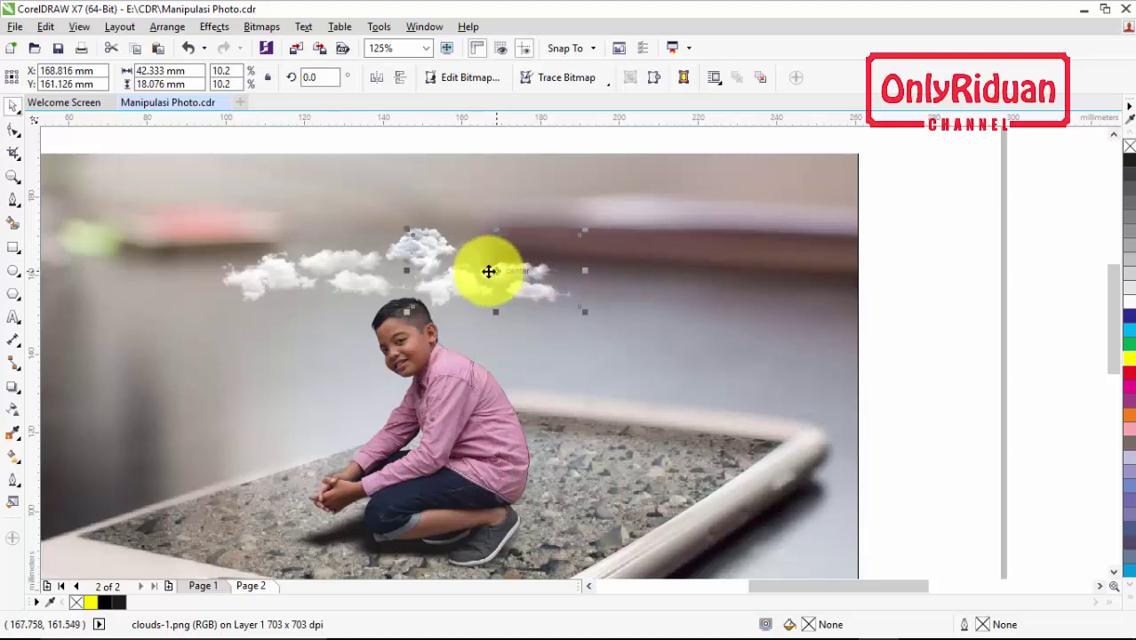
# Move the cloud-2 puff to the middle of the clouds above the boy's head
pyautogui.click(338, 274)
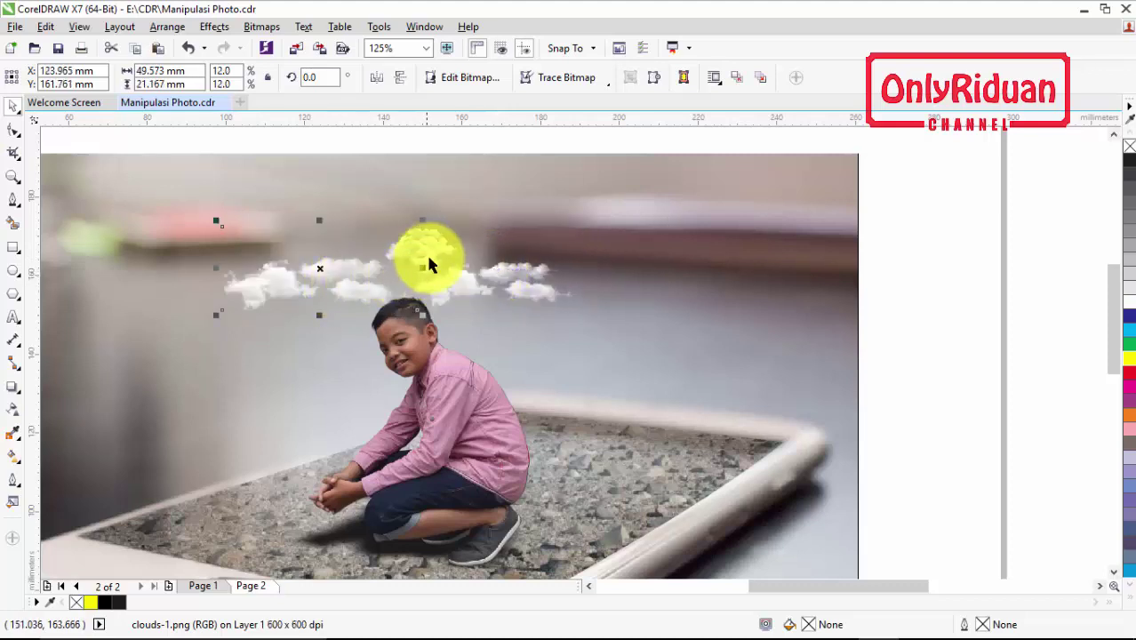
pyautogui.click(430, 252)
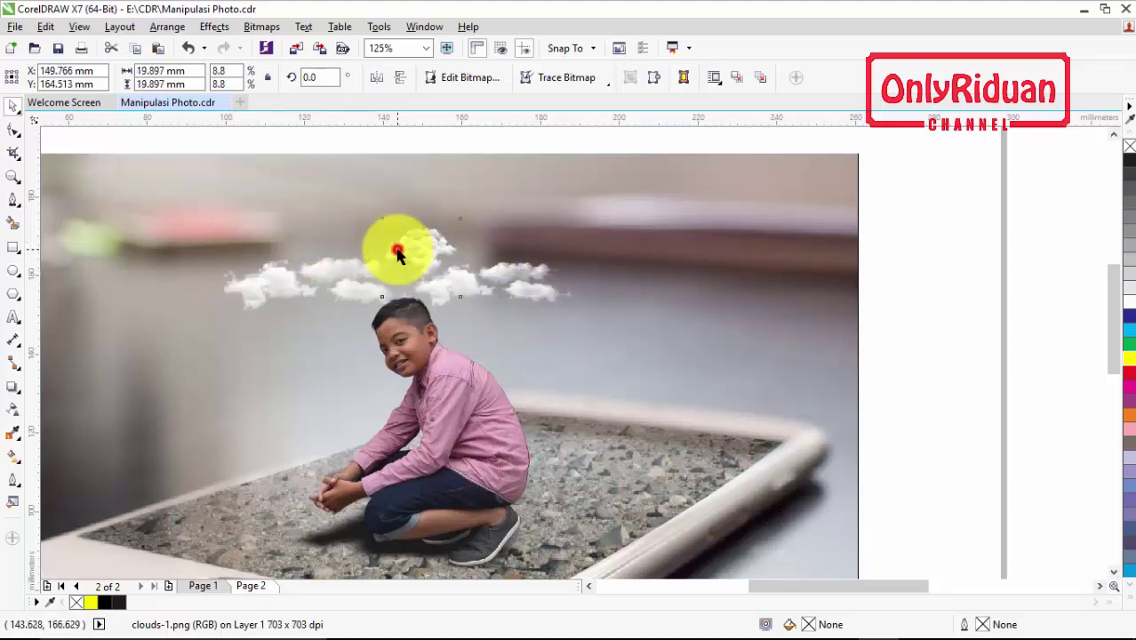
pyautogui.click(398, 254)
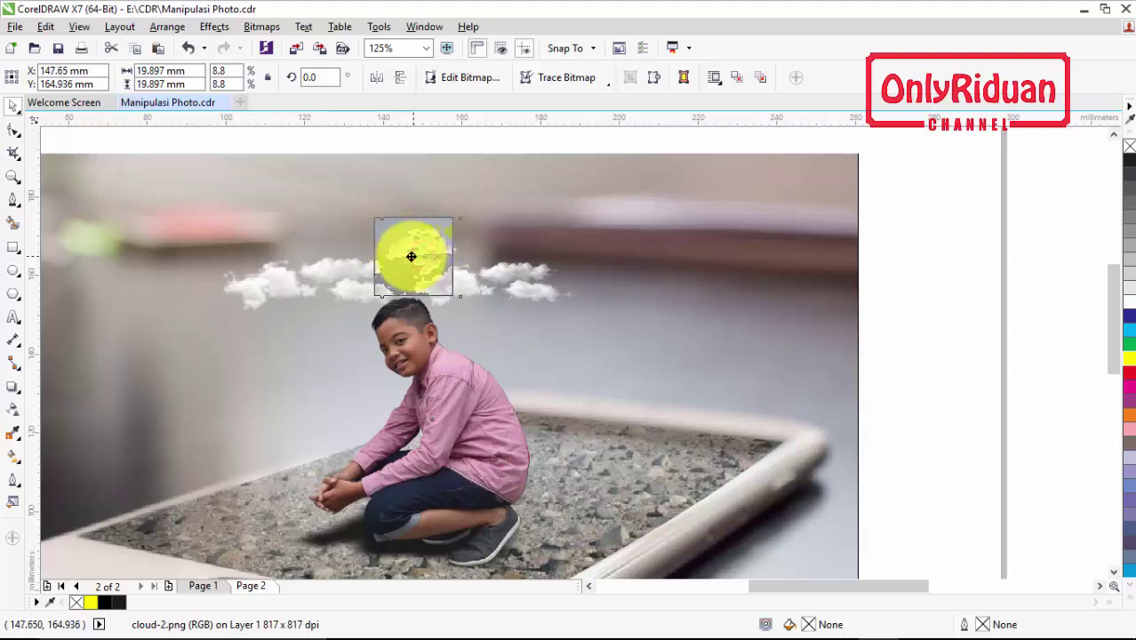
pyautogui.moveTo(410, 256); pyautogui.dragTo(447, 261)
pyautogui.scroll(-2, 443, 255)
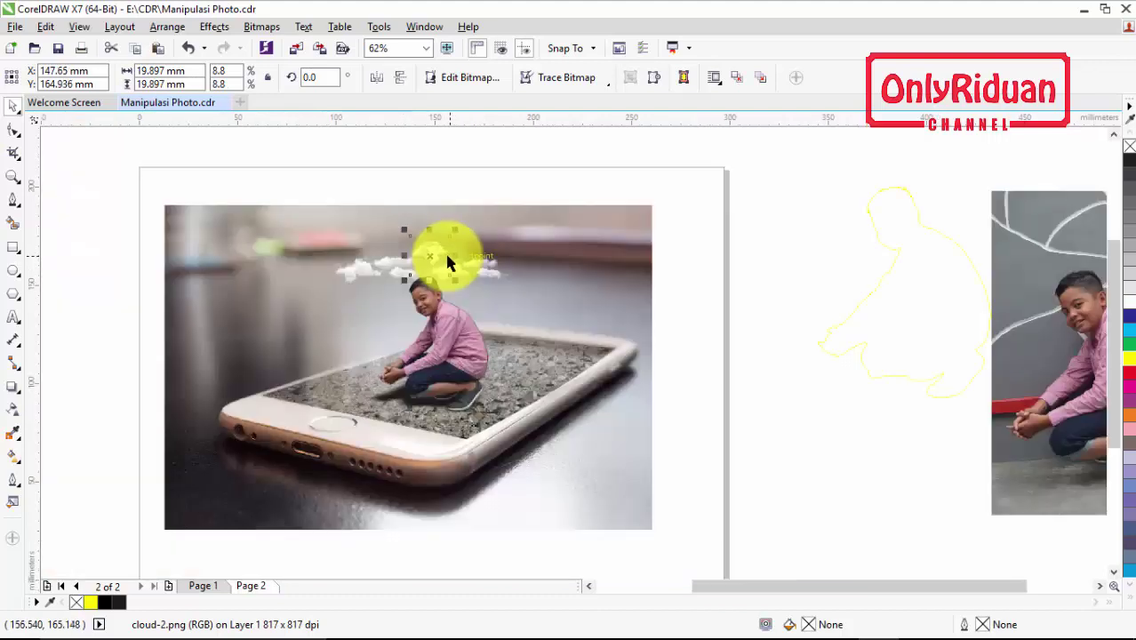
pyautogui.scroll(2, 431, 255)
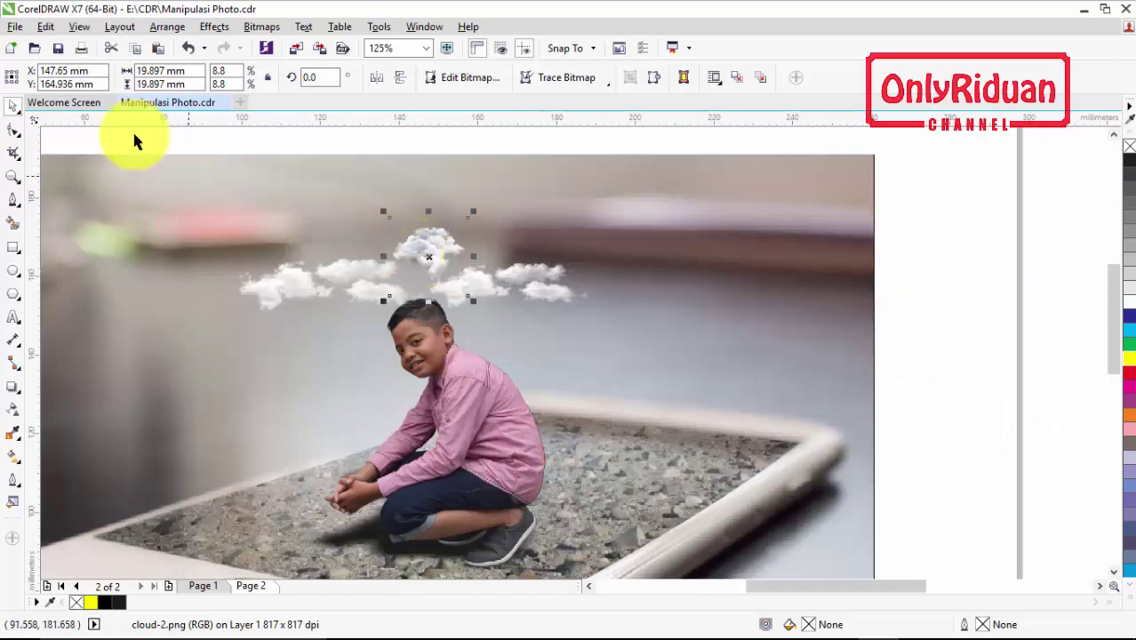
pyautogui.click(16, 27)
pyautogui.click(56, 282)
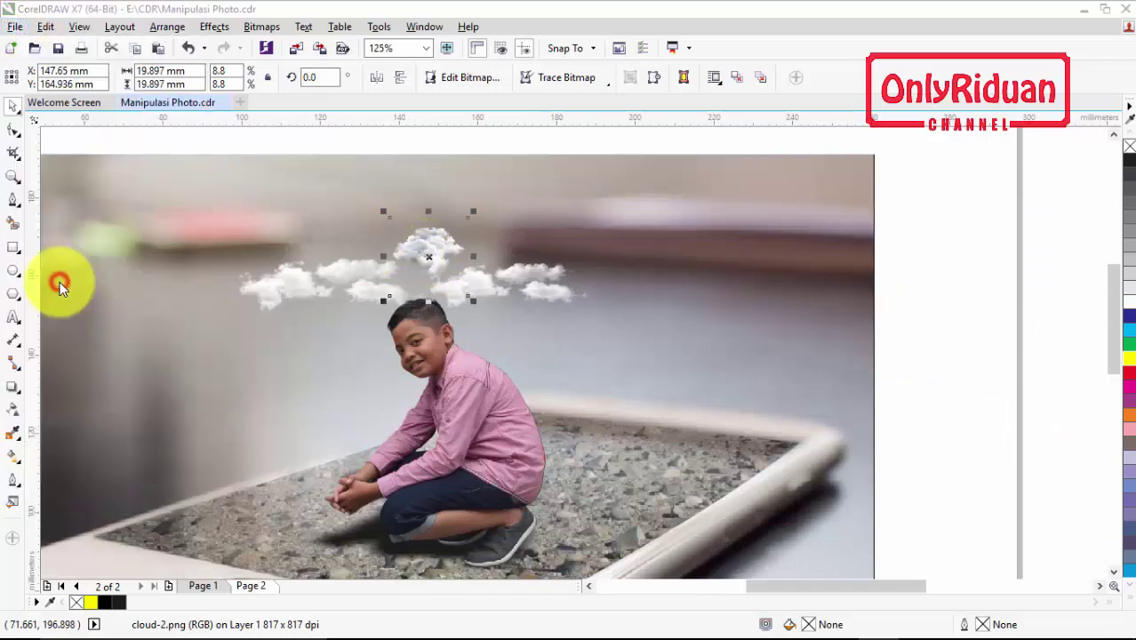
# Place rainbow-in-the-cloud.png over the left clouds, widen it to 43.95 mm, and raise the right clouds
pyautogui.click(598, 357)
pyautogui.click(616, 509)
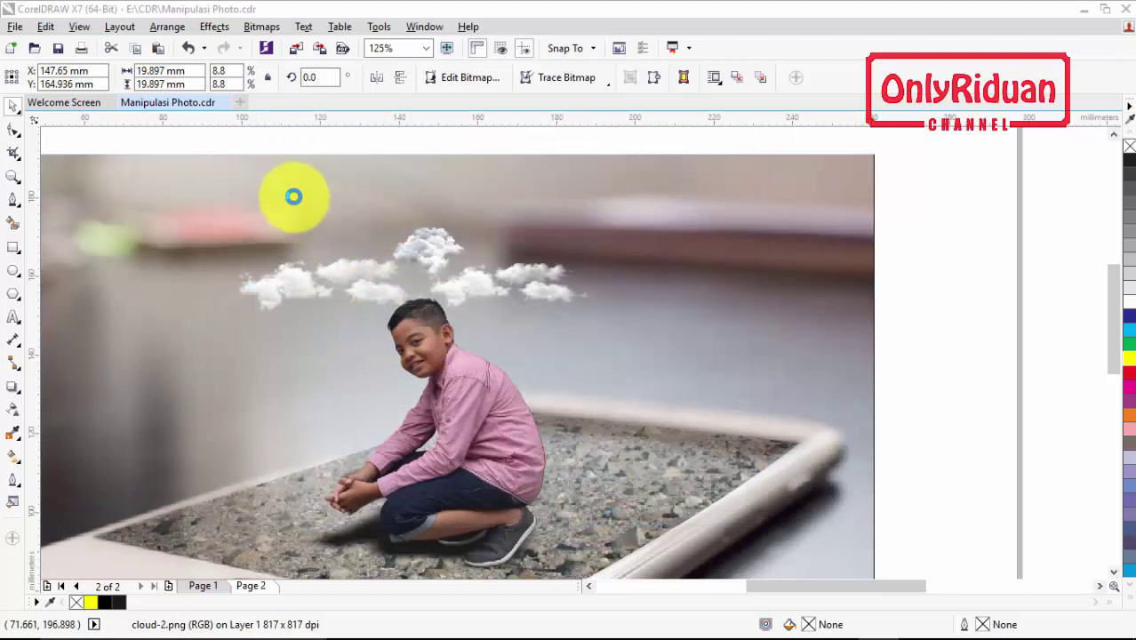
pyautogui.moveTo(271, 183); pyautogui.dragTo(487, 302)
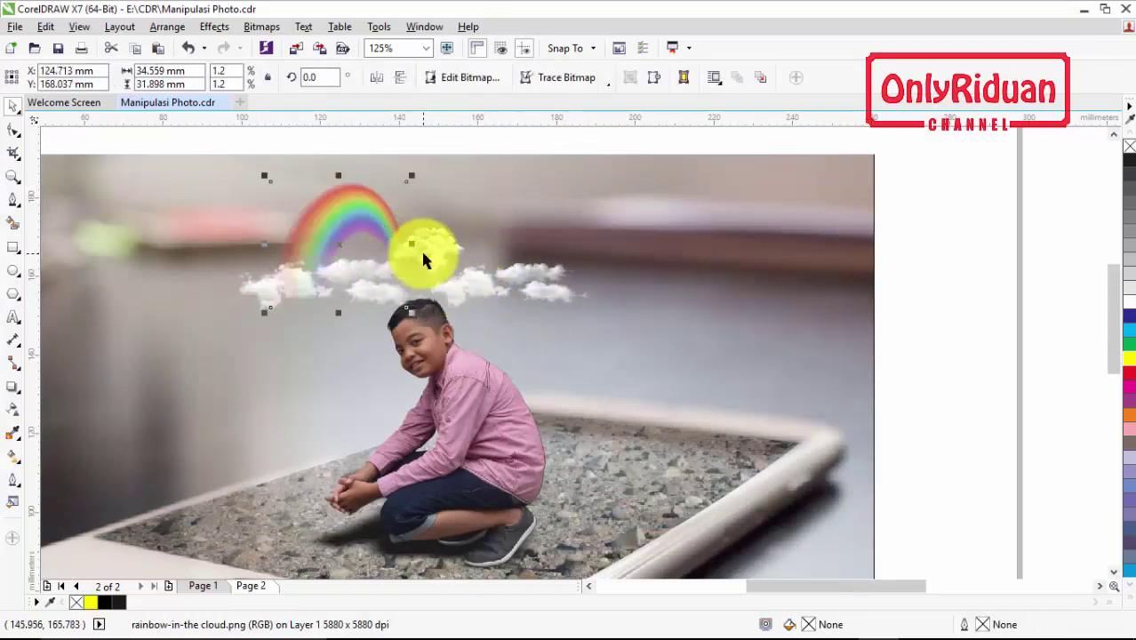
pyautogui.moveTo(343, 242); pyautogui.dragTo(383, 242)
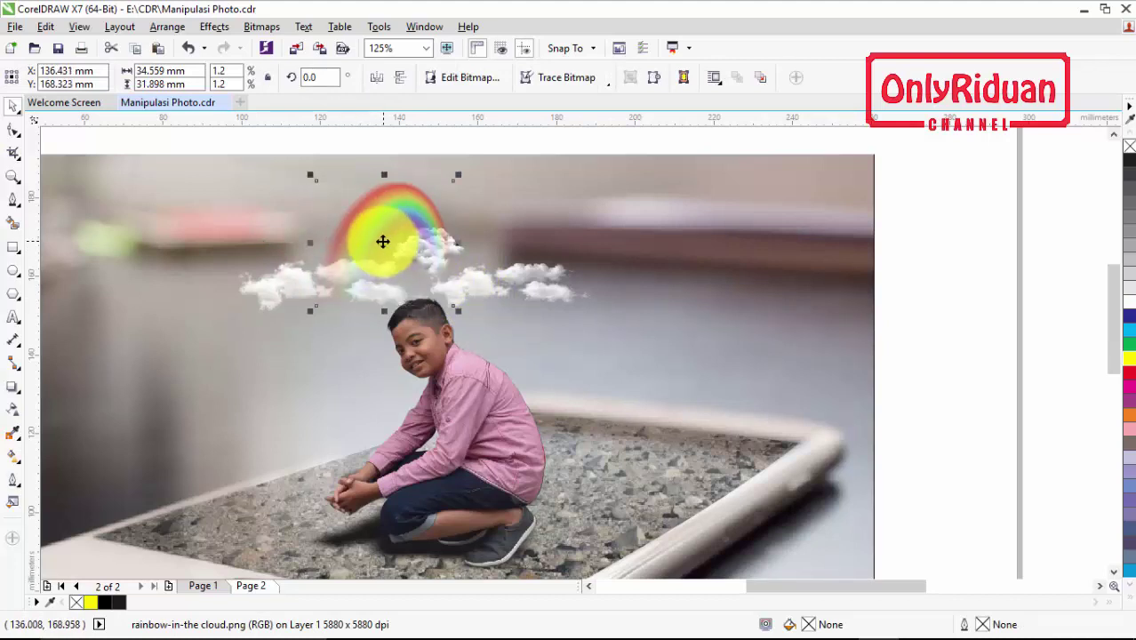
pyautogui.moveTo(310, 241); pyautogui.dragTo(273, 240)
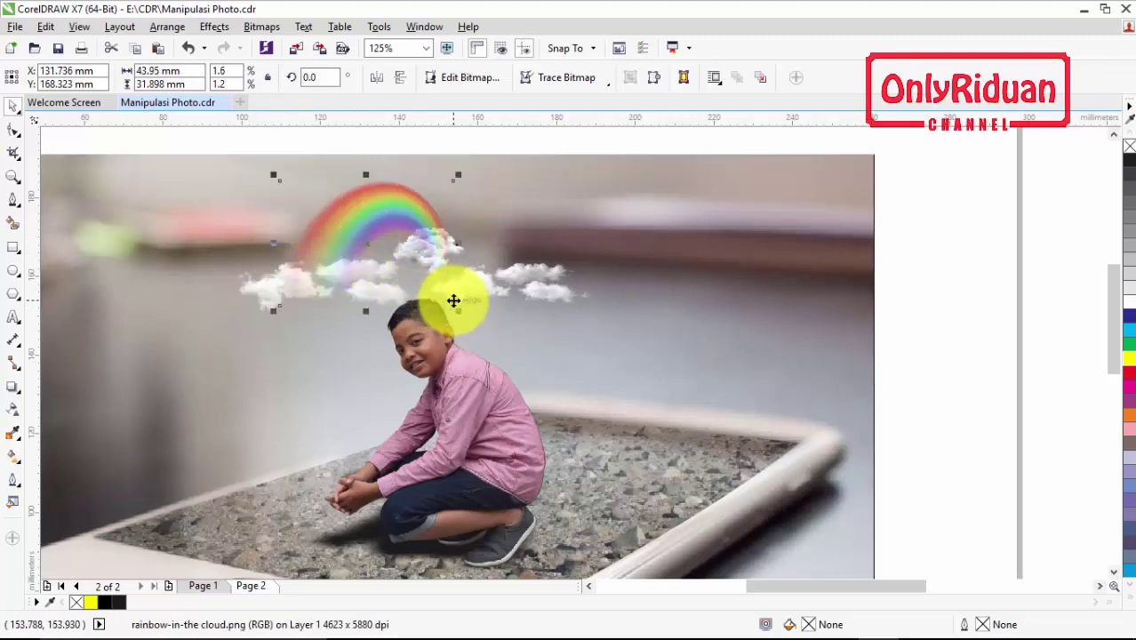
pyautogui.moveTo(502, 291); pyautogui.dragTo(501, 261)
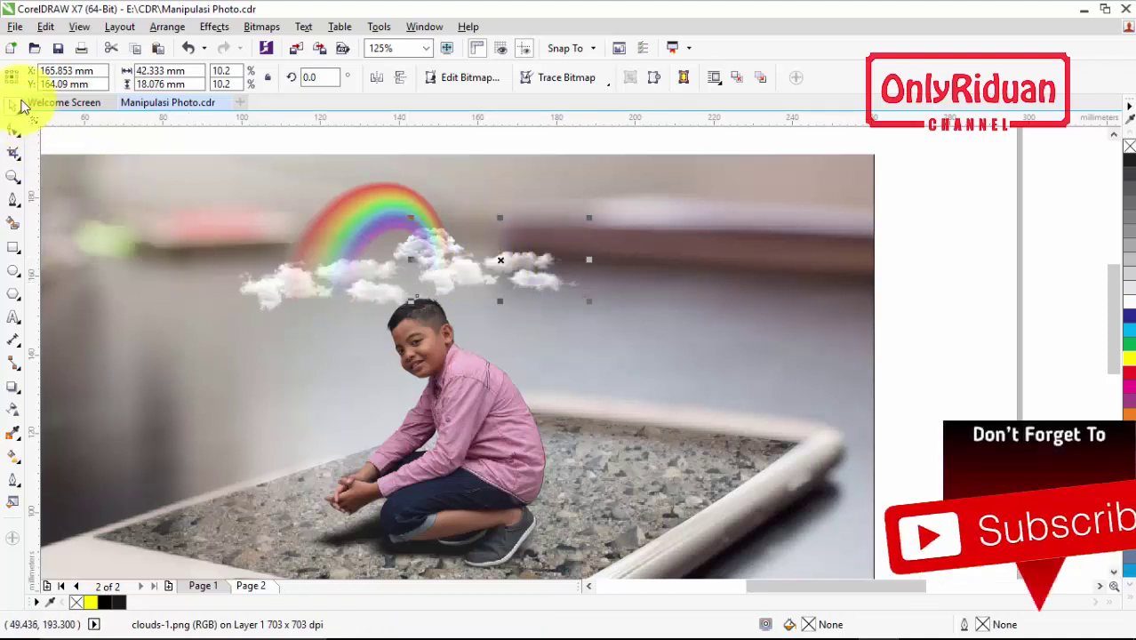
# Import white-rays-1.png at the rainbow's end and send it back one level behind the clouds
pyautogui.click(16, 26)
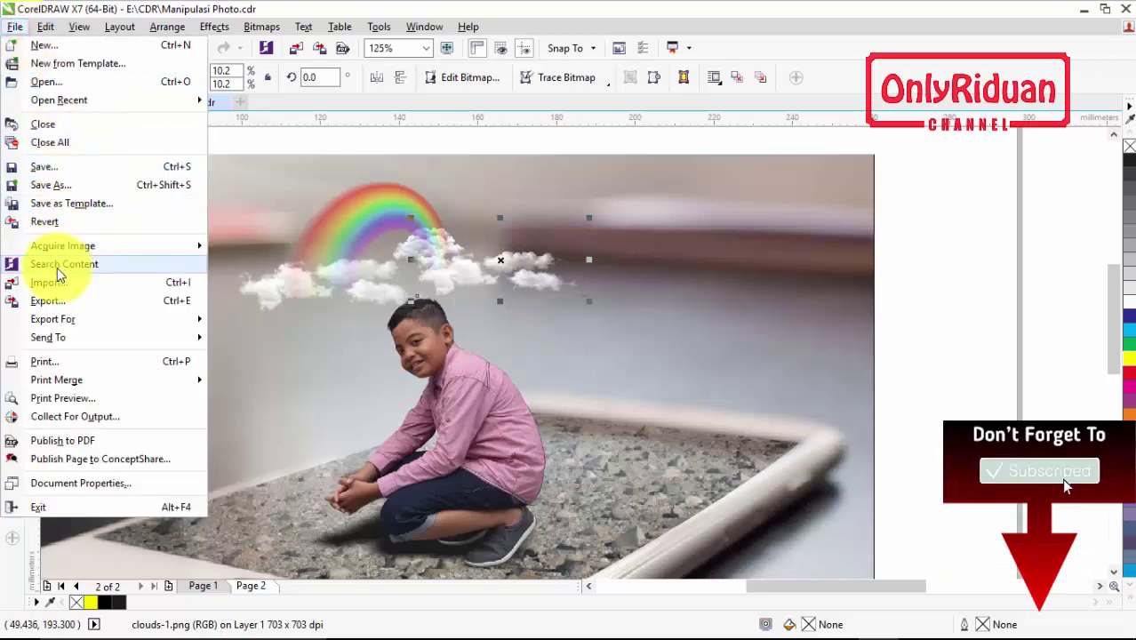
pyautogui.click(59, 282)
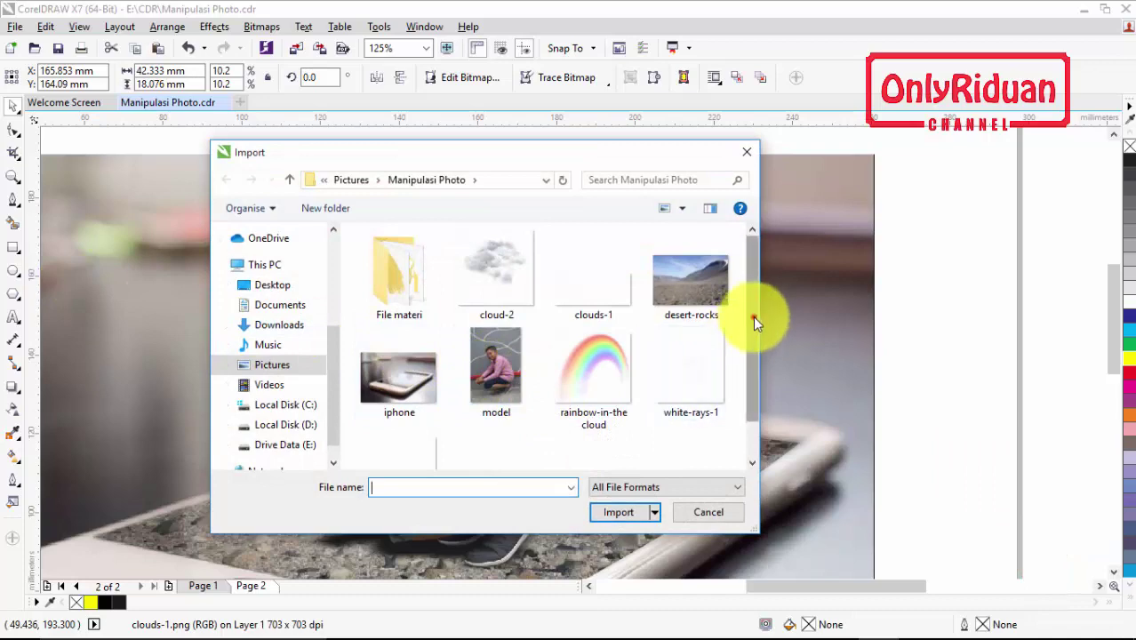
pyautogui.moveTo(753, 315); pyautogui.dragTo(753, 353)
pyautogui.click(686, 322)
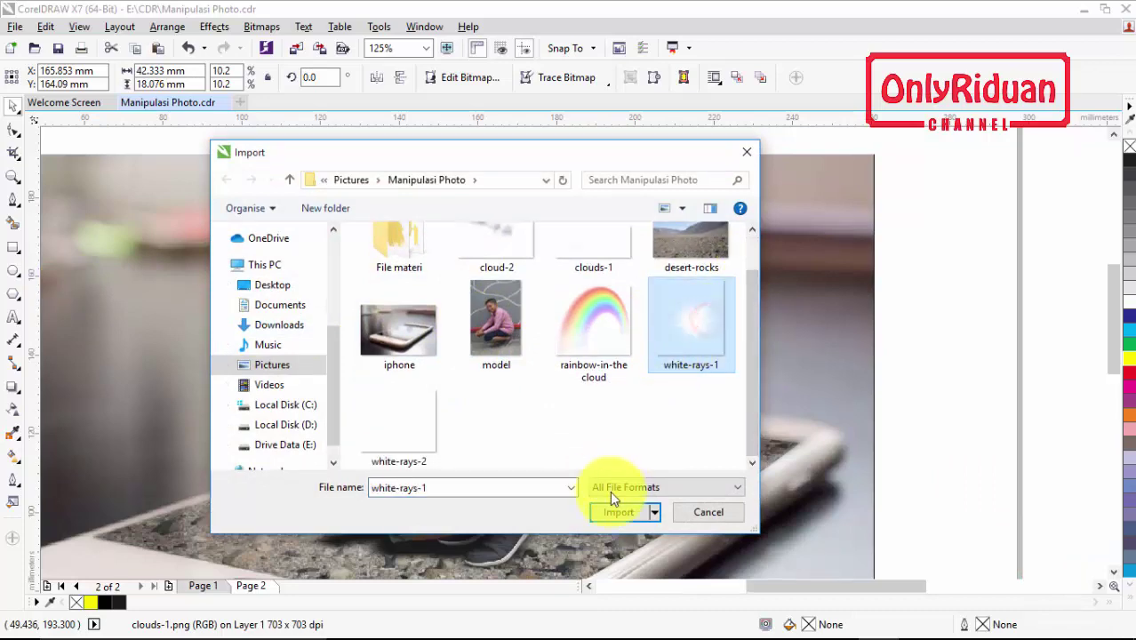
pyautogui.click(619, 513)
pyautogui.moveTo(414, 189); pyautogui.dragTo(480, 265)
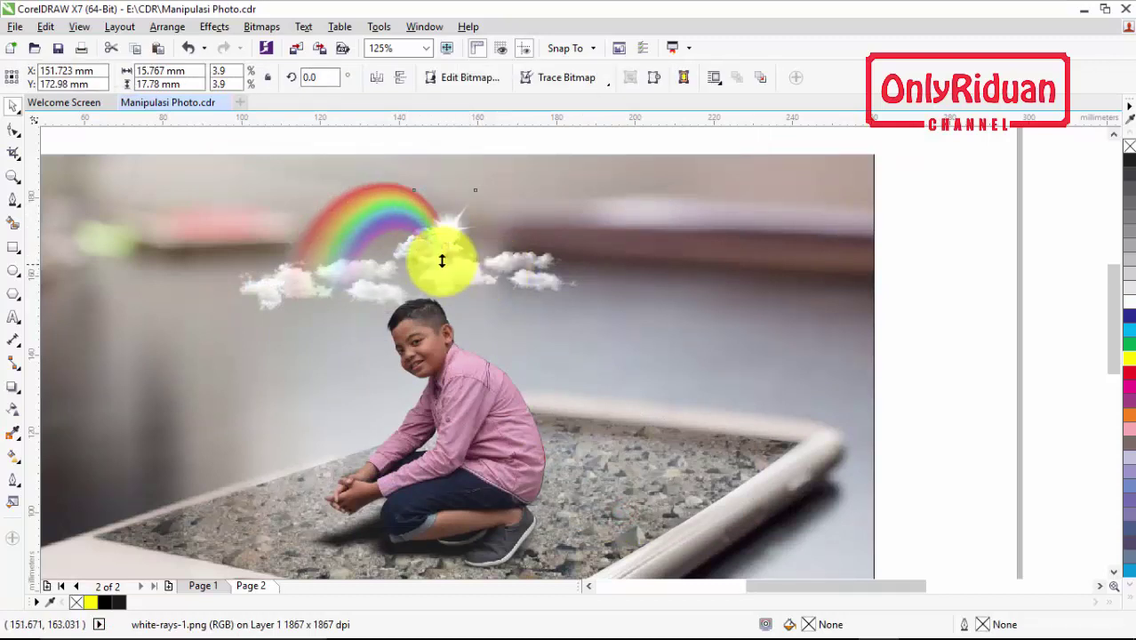
pyautogui.hotkey('ctrl', 'pagedown')
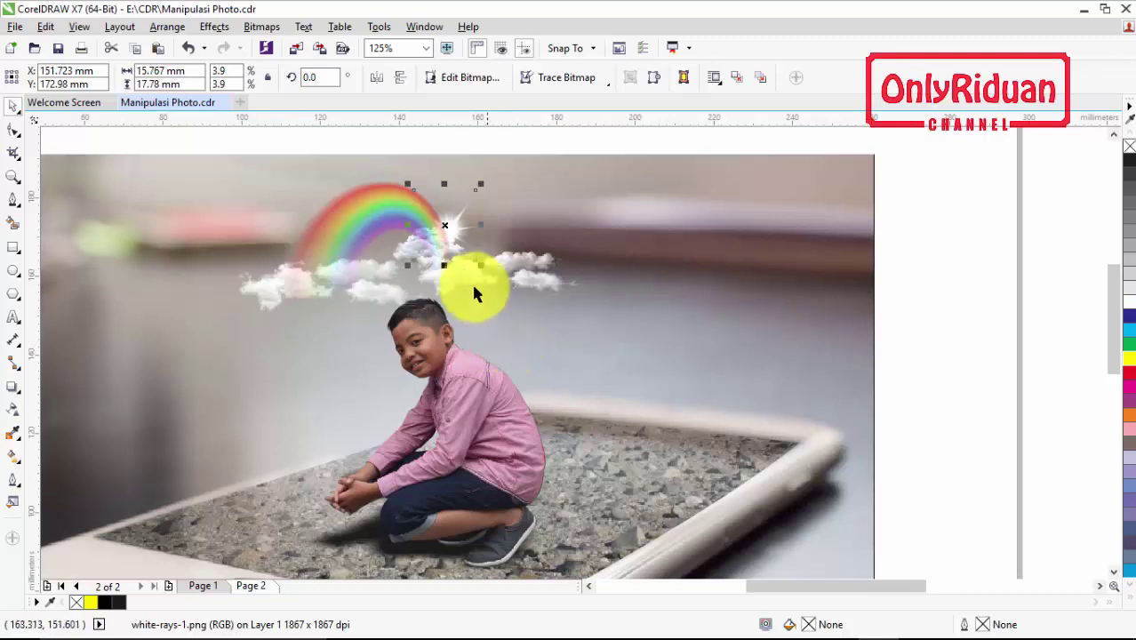
# Stretch the rainbow taller to 34.576 mm
pyautogui.click(365, 203)
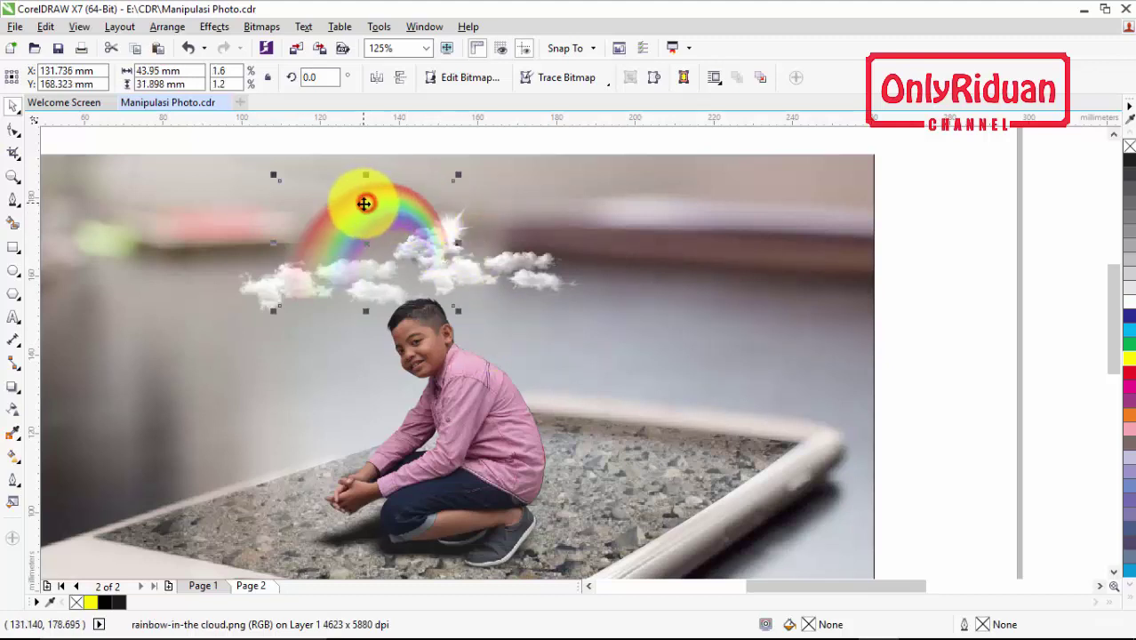
pyautogui.moveTo(366, 311); pyautogui.dragTo(360, 325)
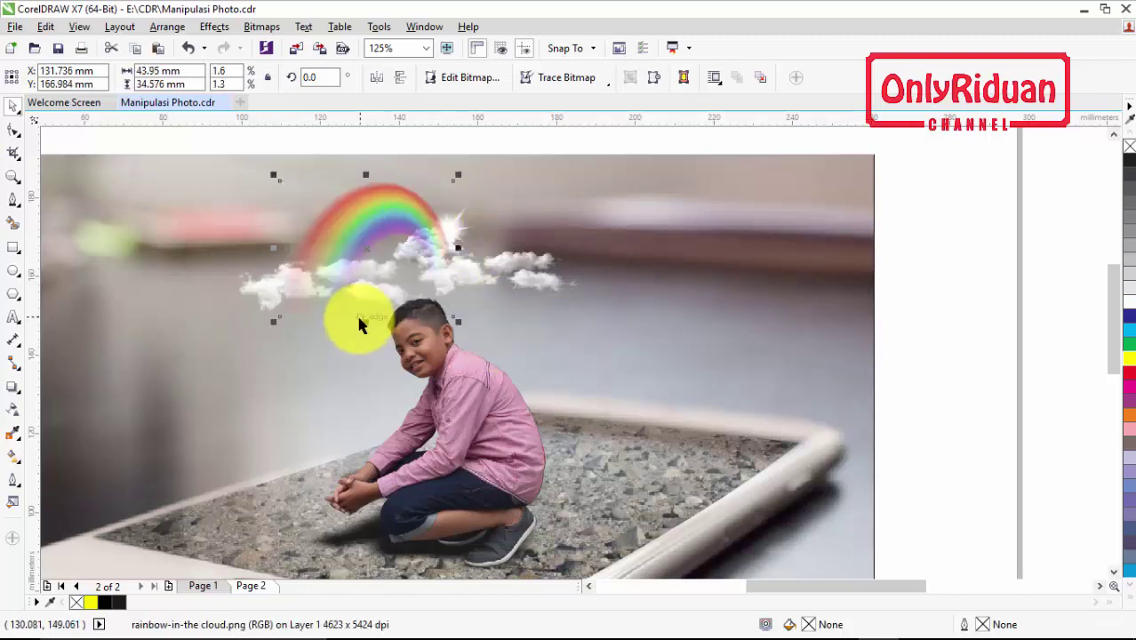
pyautogui.scroll(-1, 360, 313)
pyautogui.scroll(1, 361, 303)
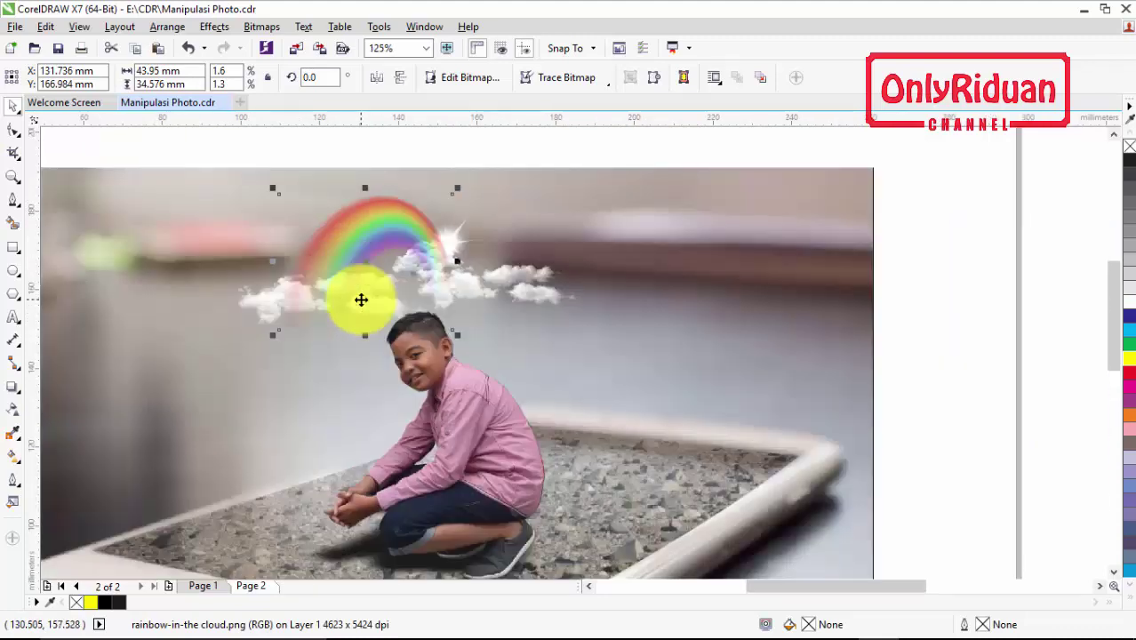
pyautogui.scroll(-3, 1111, 315)
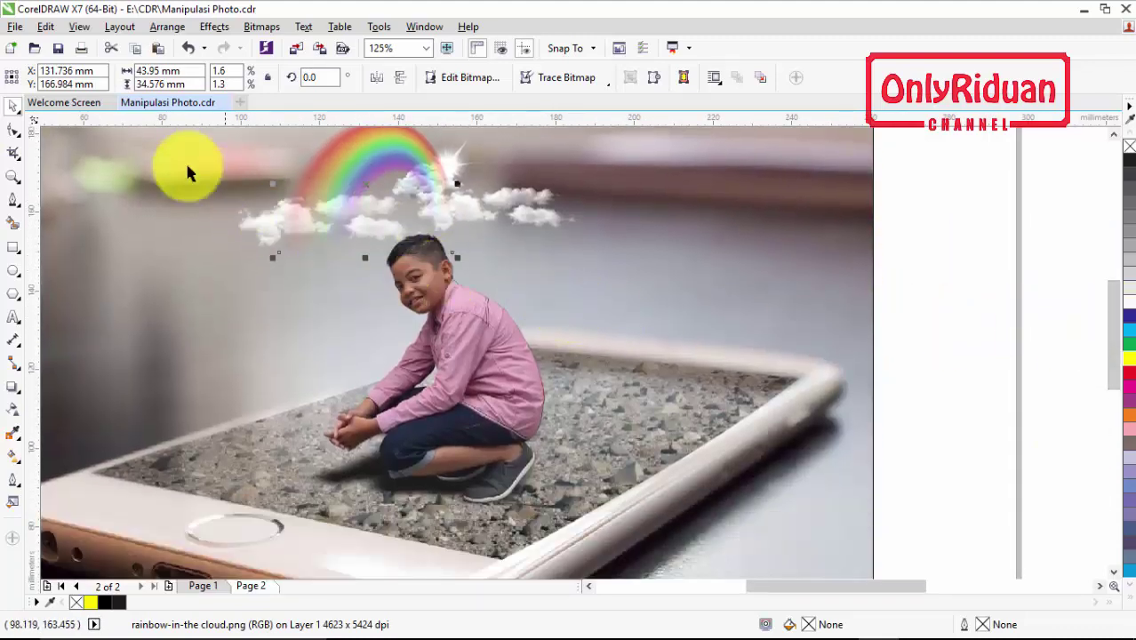
# Import white-rays-2.png, rotate it 180°, and place it between the rainbow and the boy's head
pyautogui.click(16, 29)
pyautogui.click(64, 281)
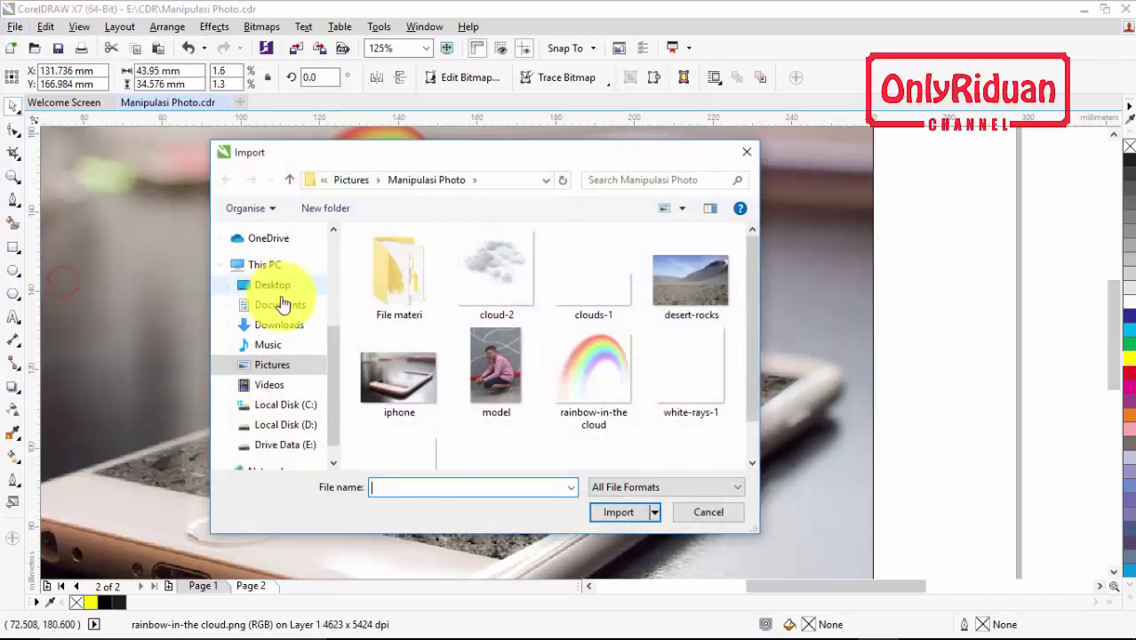
pyautogui.click(410, 442)
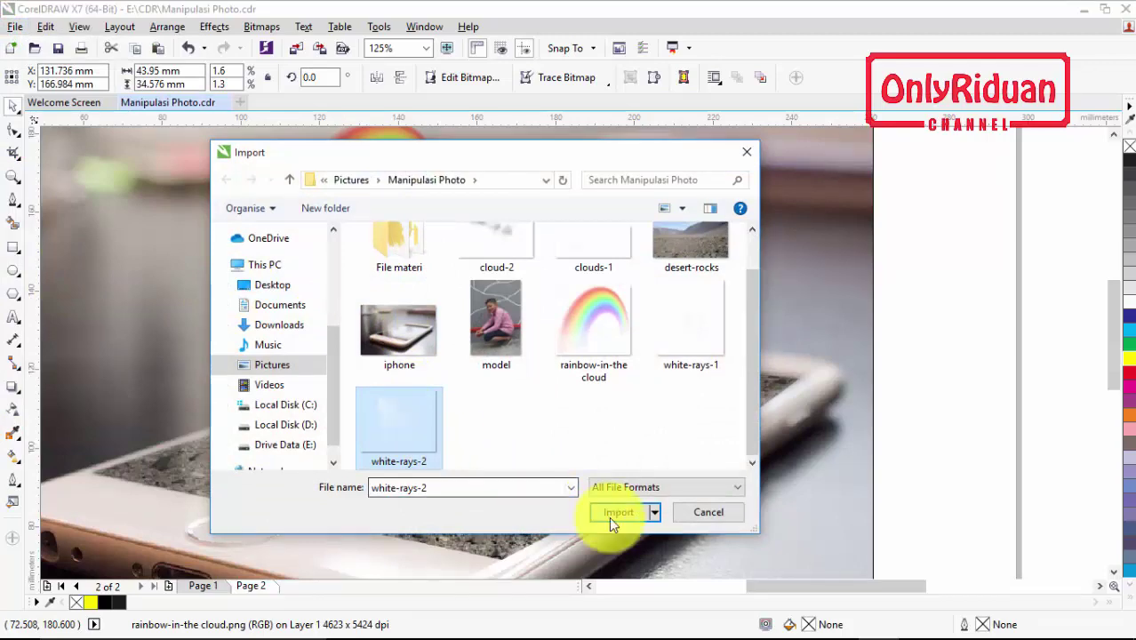
pyautogui.click(610, 517)
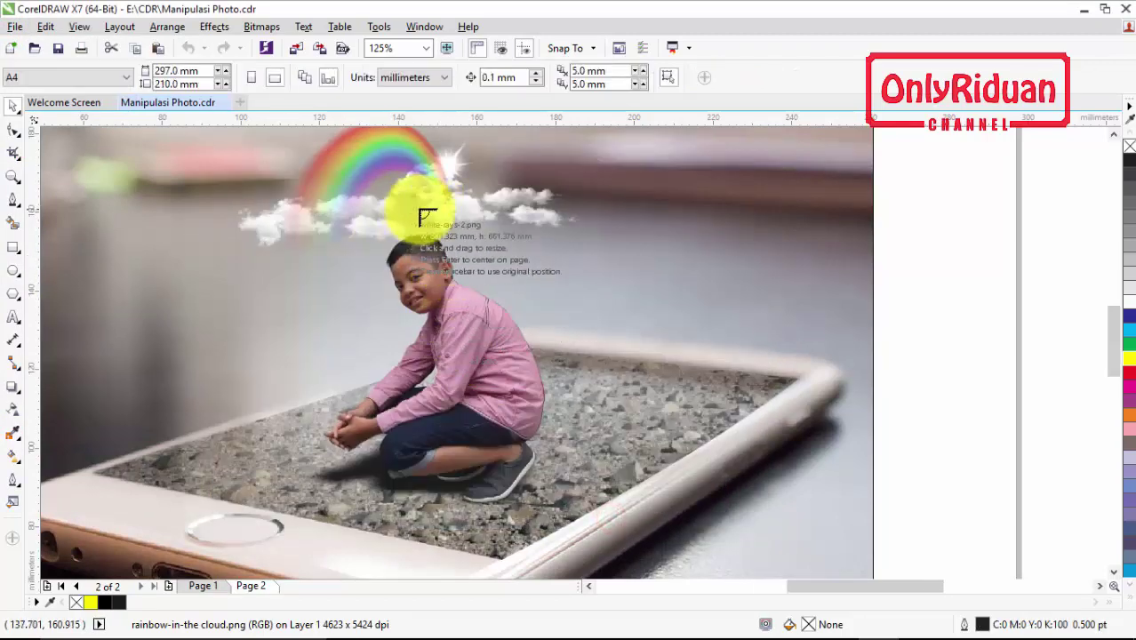
pyautogui.moveTo(534, 214); pyautogui.dragTo(655, 315)
pyautogui.click(377, 77)
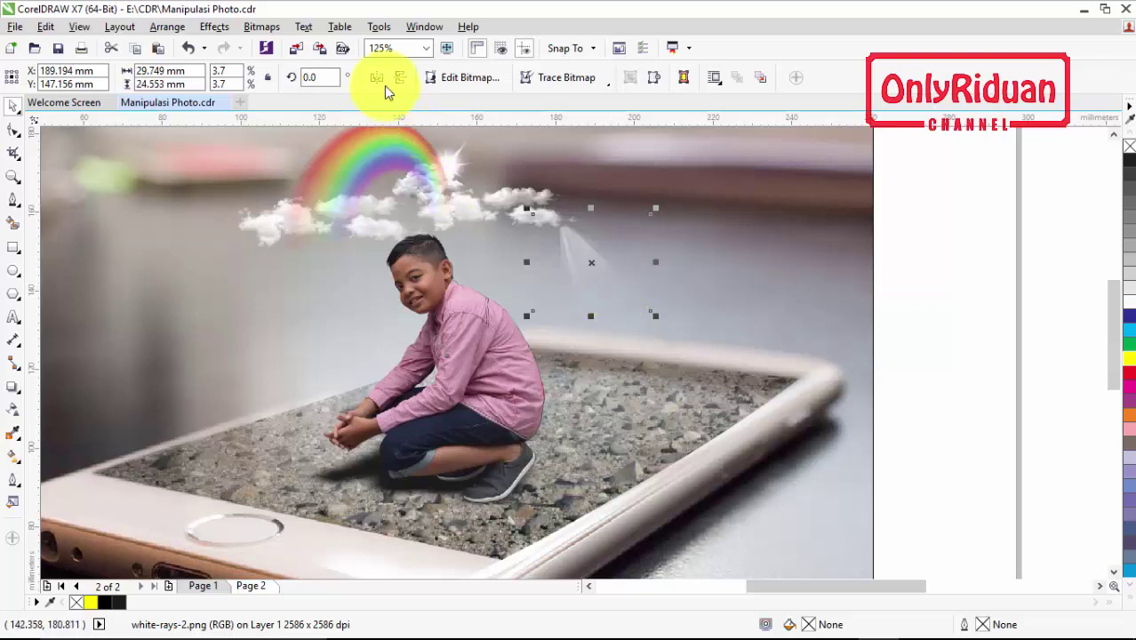
pyautogui.moveTo(580, 264); pyautogui.dragTo(398, 221)
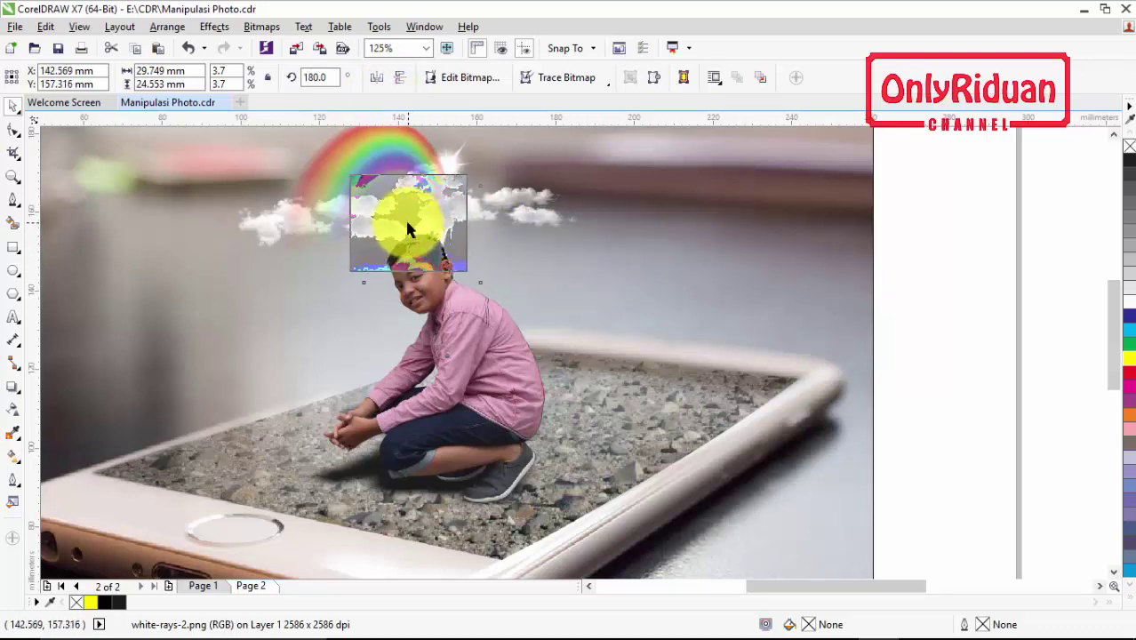
pyautogui.moveTo(435, 293); pyautogui.dragTo(419, 211)
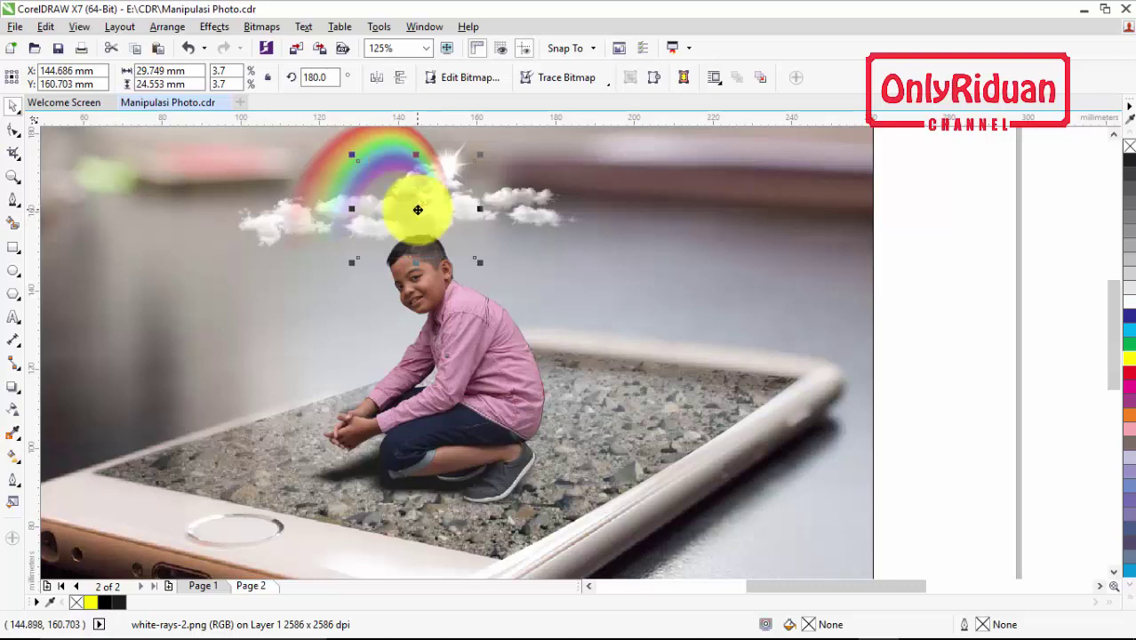
pyautogui.click(918, 278)
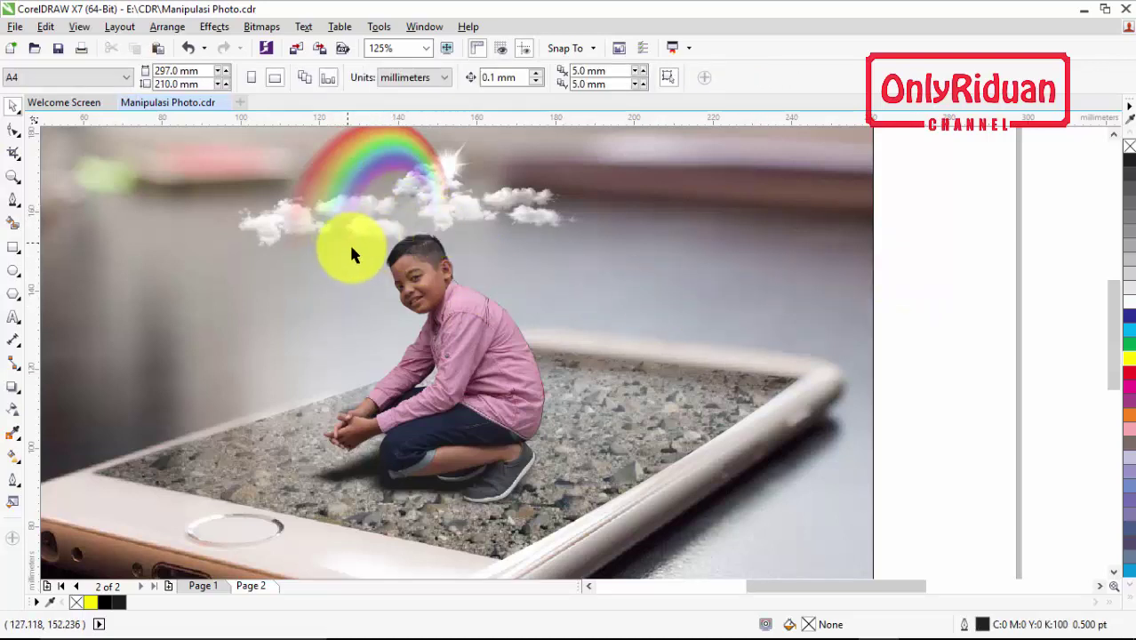
# Shrink the extra clouds image to 6.9% and tuck it beside the rainbow
pyautogui.click(524, 227)
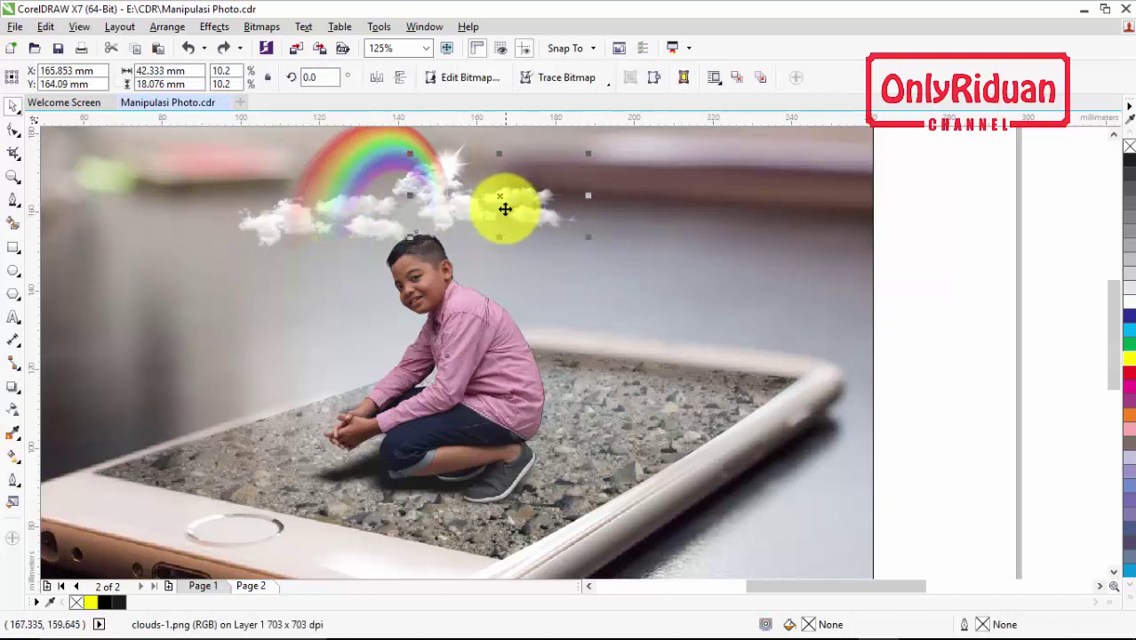
pyautogui.moveTo(496, 195); pyautogui.dragTo(659, 283)
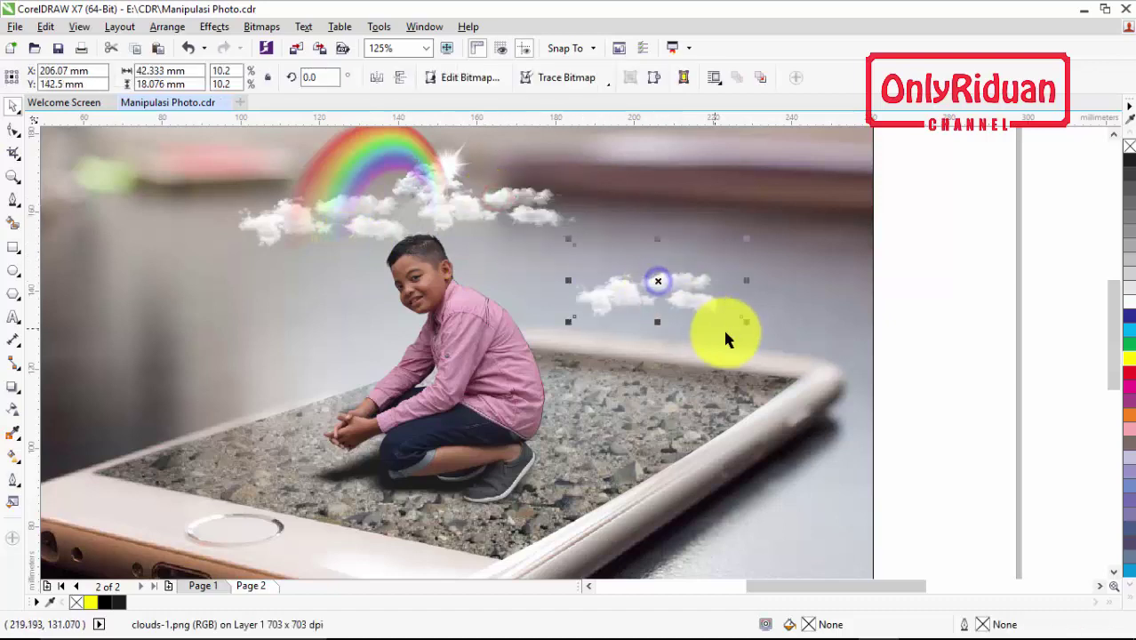
pyautogui.moveTo(745, 322); pyautogui.dragTo(686, 302)
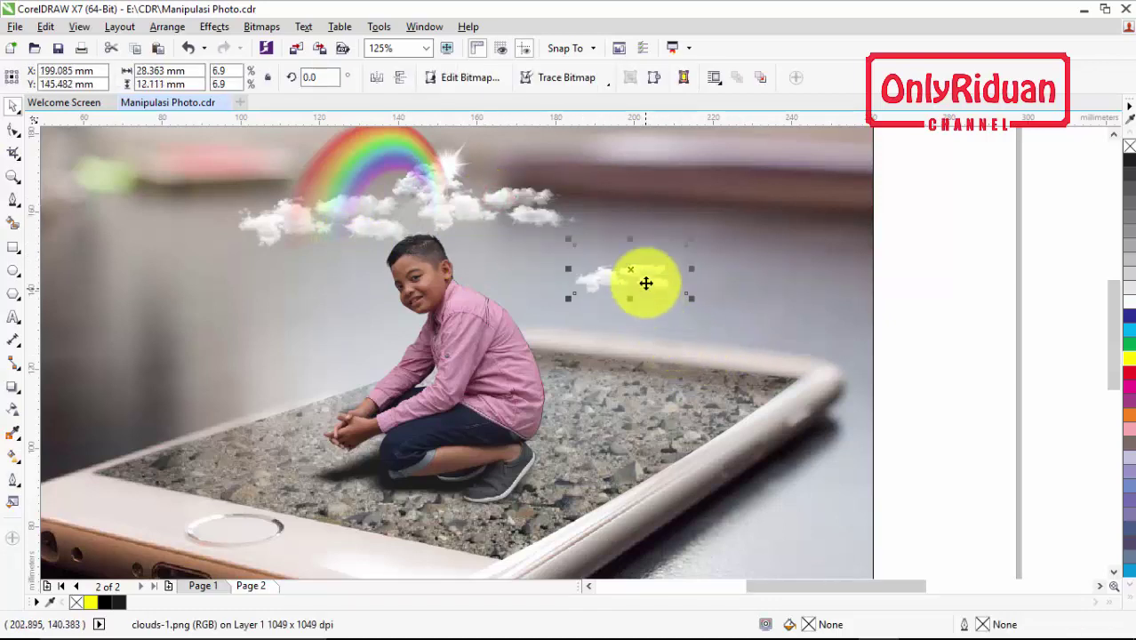
pyautogui.moveTo(633, 273); pyautogui.dragTo(475, 228)
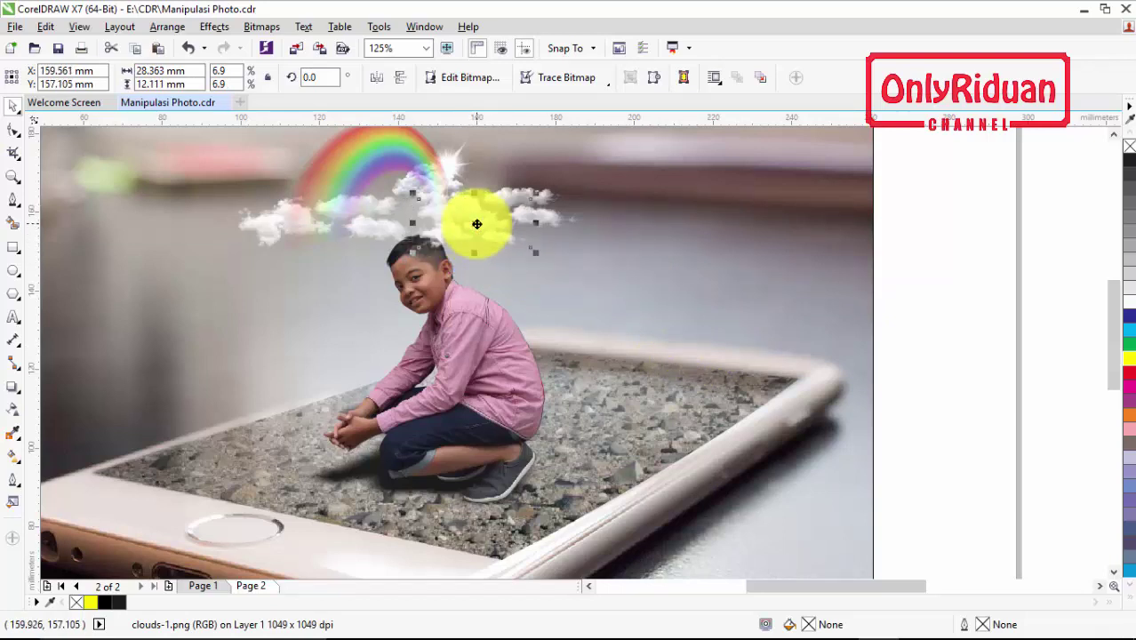
pyautogui.scroll(-2, 721, 367)
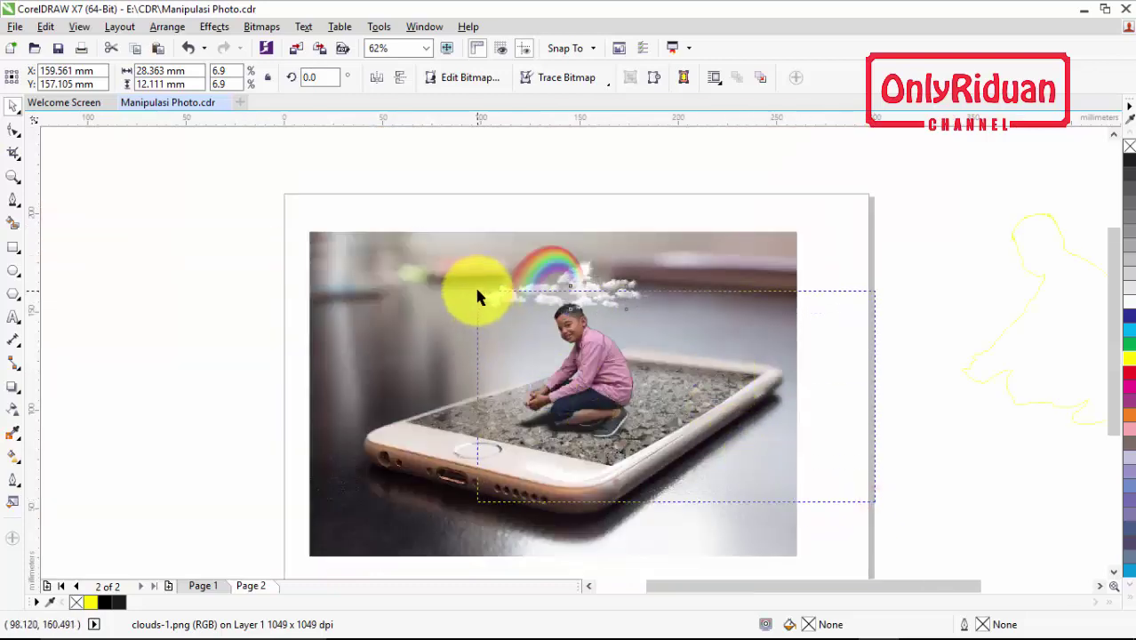
# Scale the boy and clouds together down to about 91%
pyautogui.keyDown('shift'); pyautogui.click(478, 296); pyautogui.keyUp('shift')
pyautogui.moveTo(643, 300); pyautogui.dragTo(638, 301)
pyautogui.click(770, 321)
pyautogui.scroll(3, 563, 300)
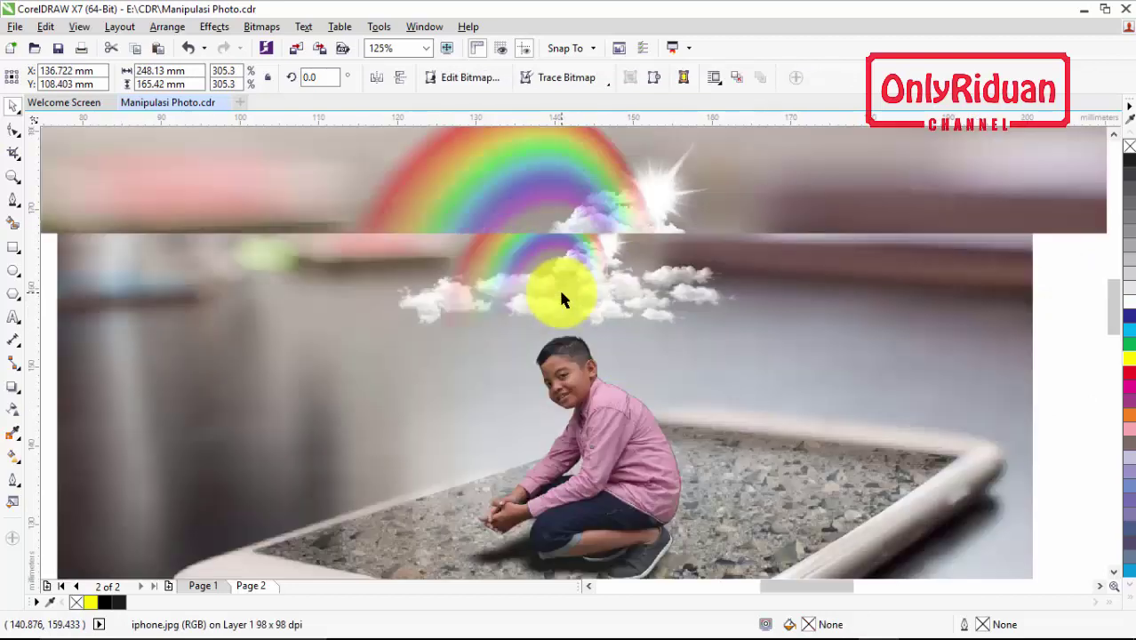
pyautogui.scroll(-1, 563, 300)
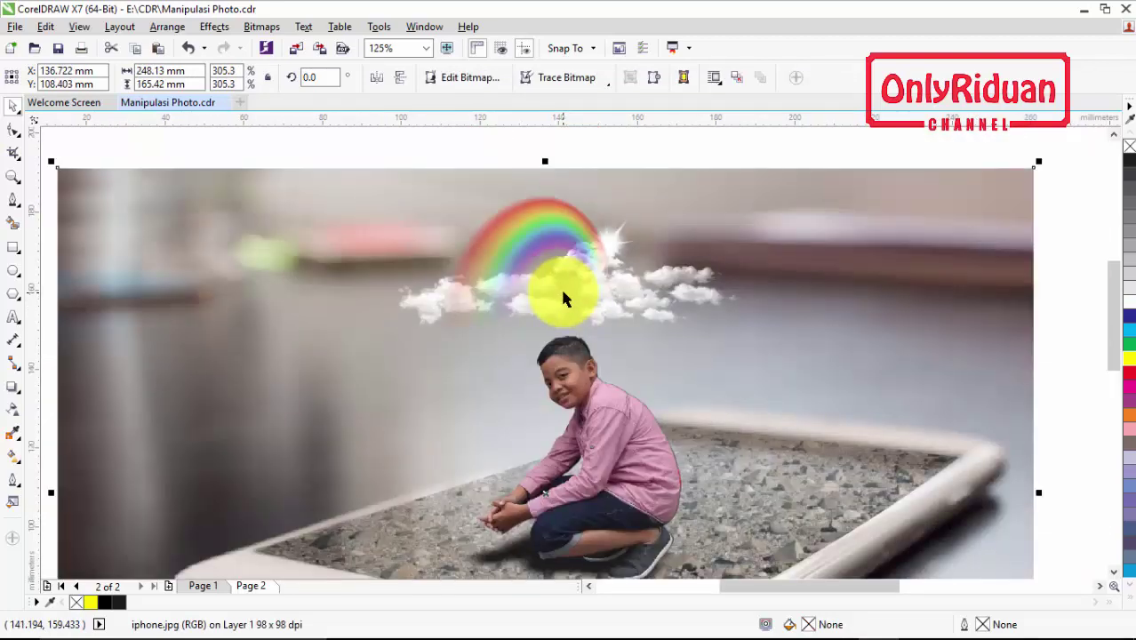
# Switch to Page 1 to see the finished '3D Manipulasi Photo' design
pyautogui.click(220, 585)
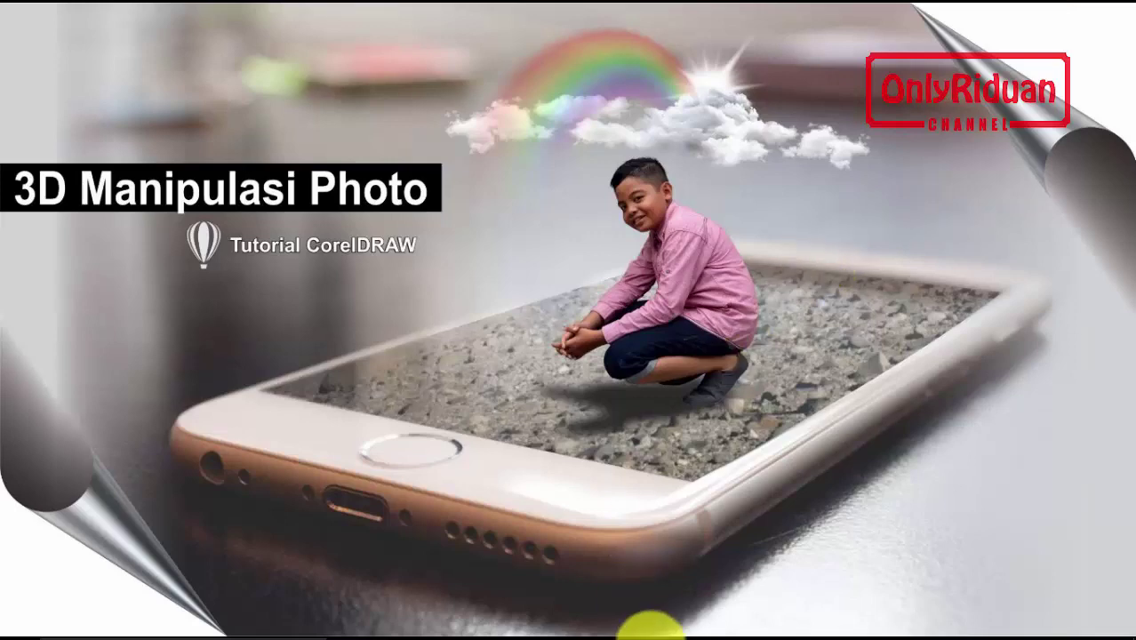
# Apply a transparent, horizontal Page Curl to the phone photo's top-right corner
pyautogui.click(877, 631)
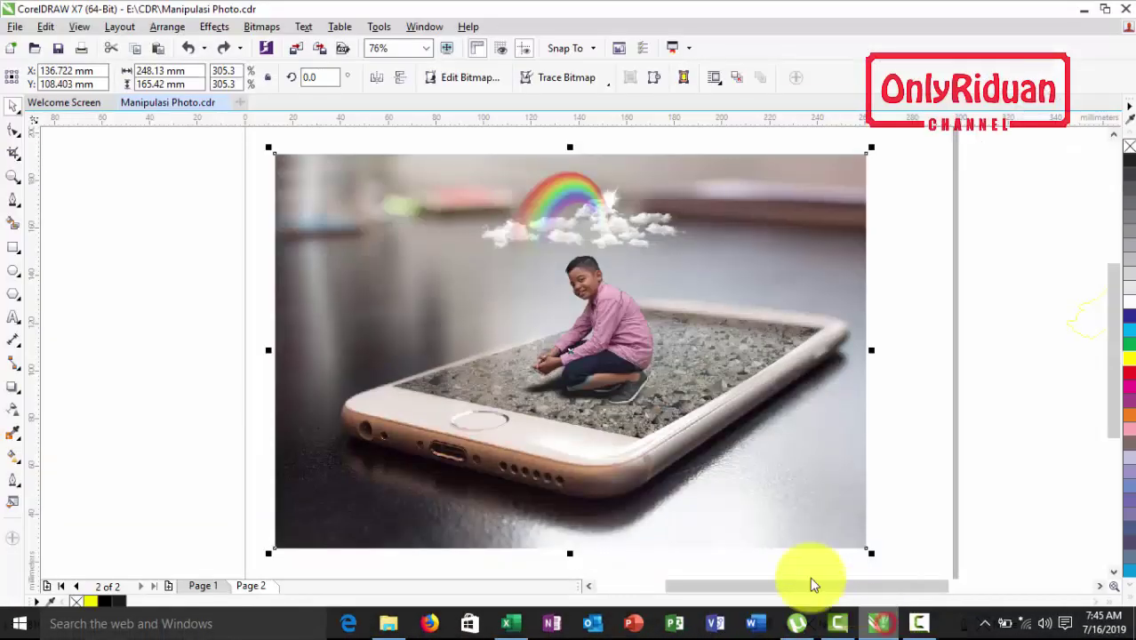
pyautogui.click(927, 355)
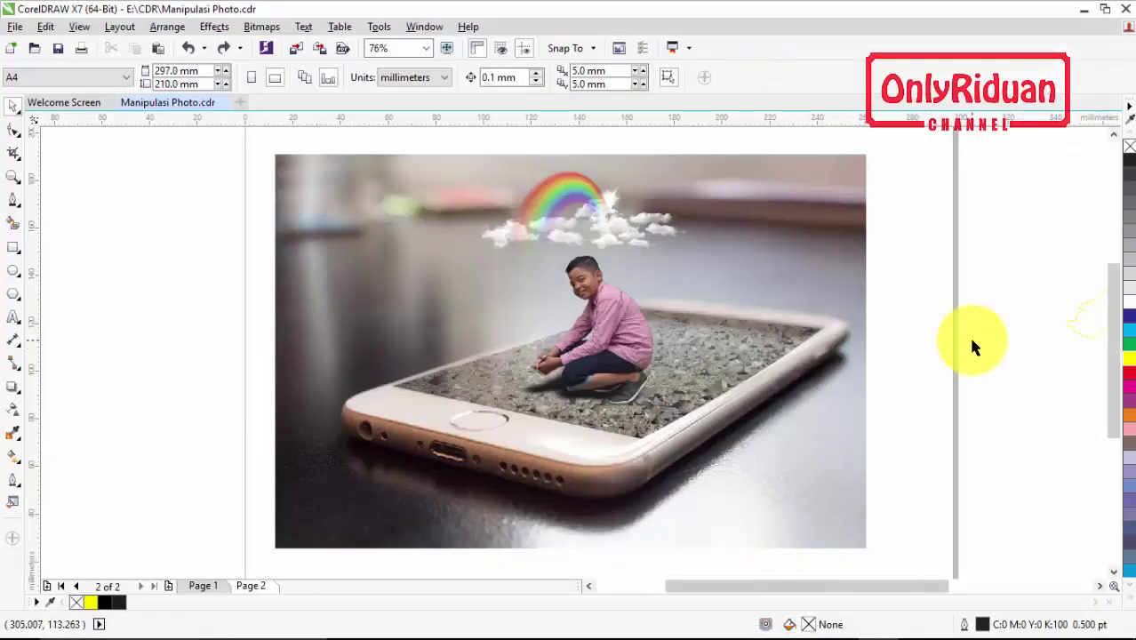
pyautogui.click(856, 258)
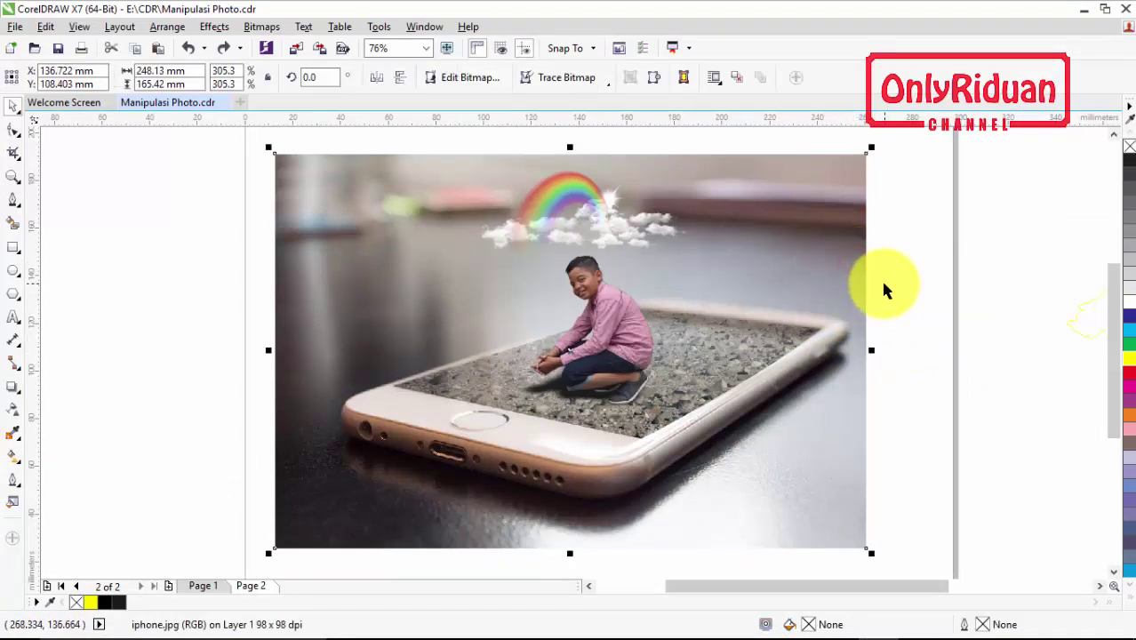
pyautogui.click(259, 27)
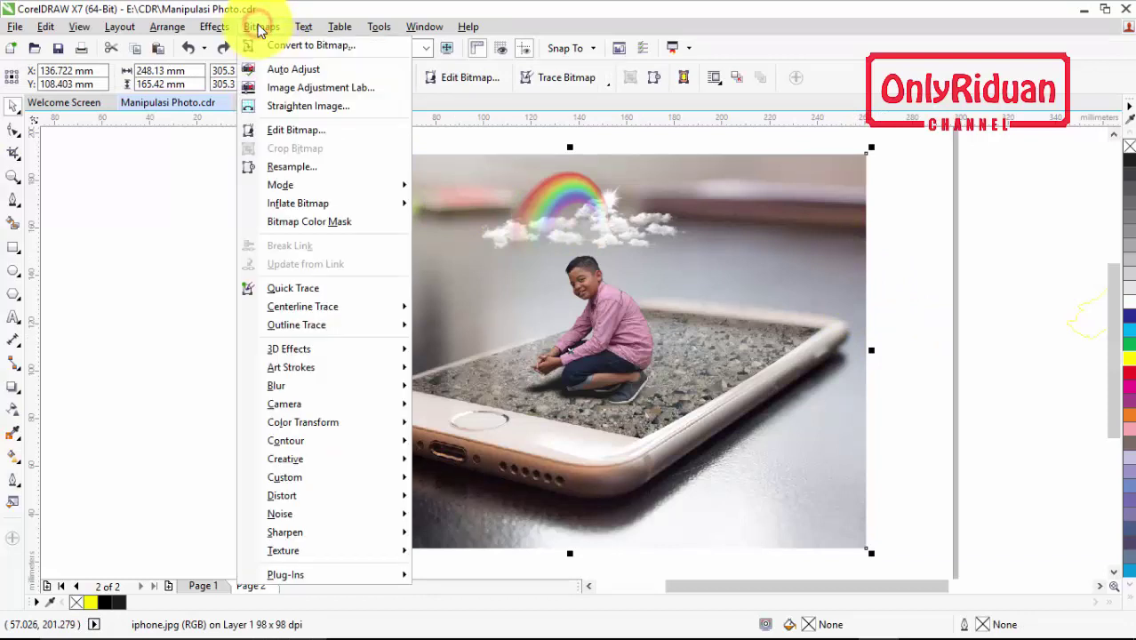
pyautogui.moveTo(308, 354)
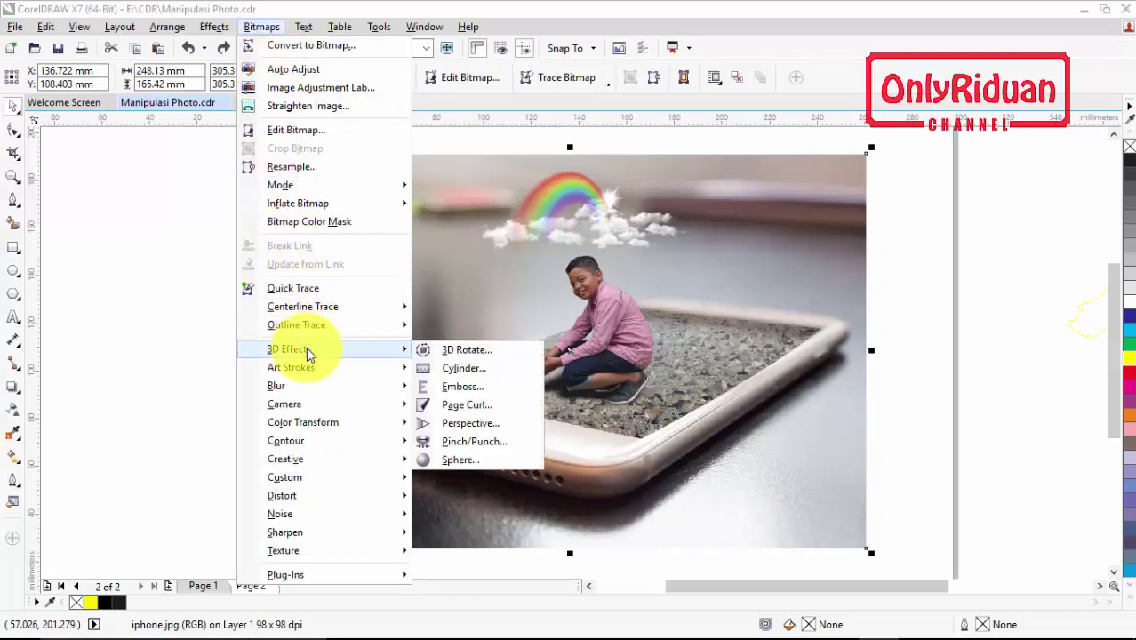
pyautogui.click(459, 407)
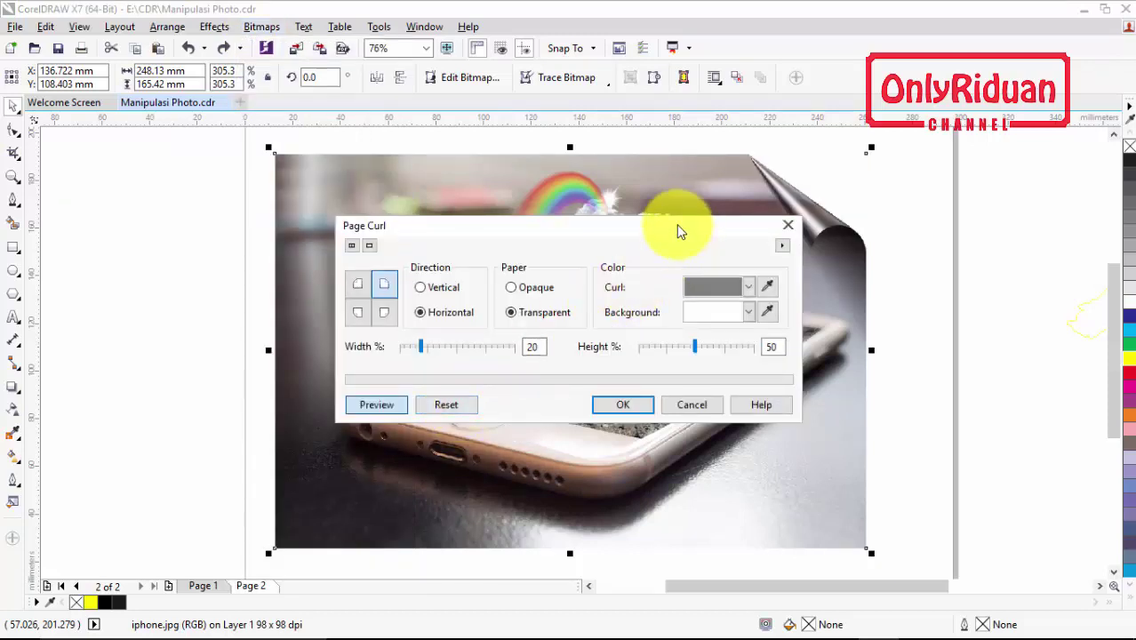
pyautogui.moveTo(678, 231); pyautogui.dragTo(594, 243)
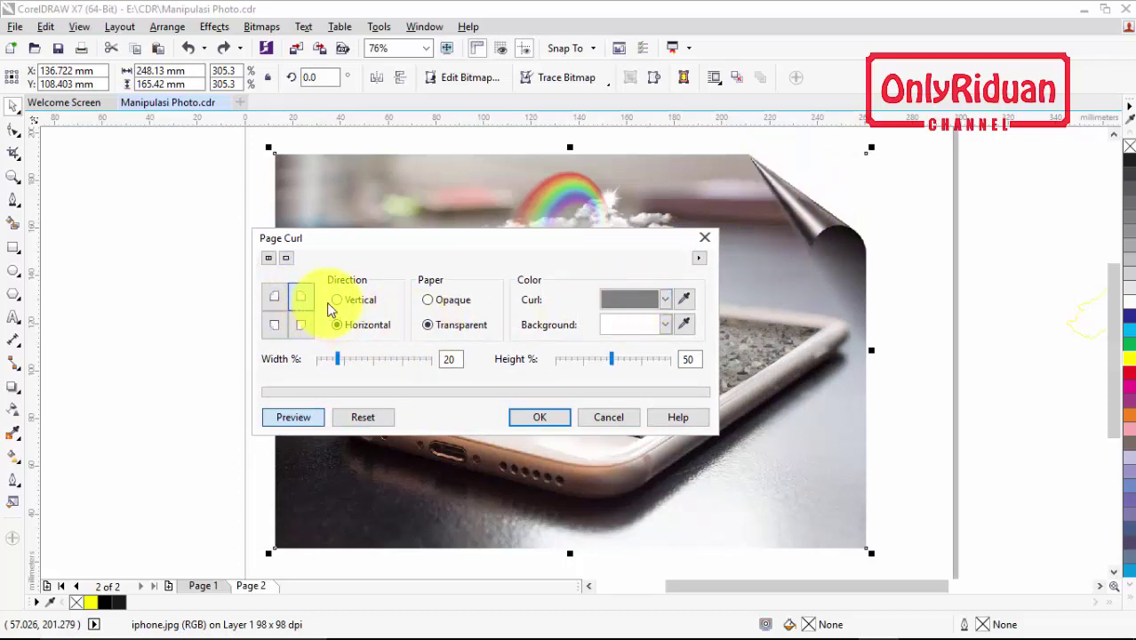
pyautogui.click(363, 329)
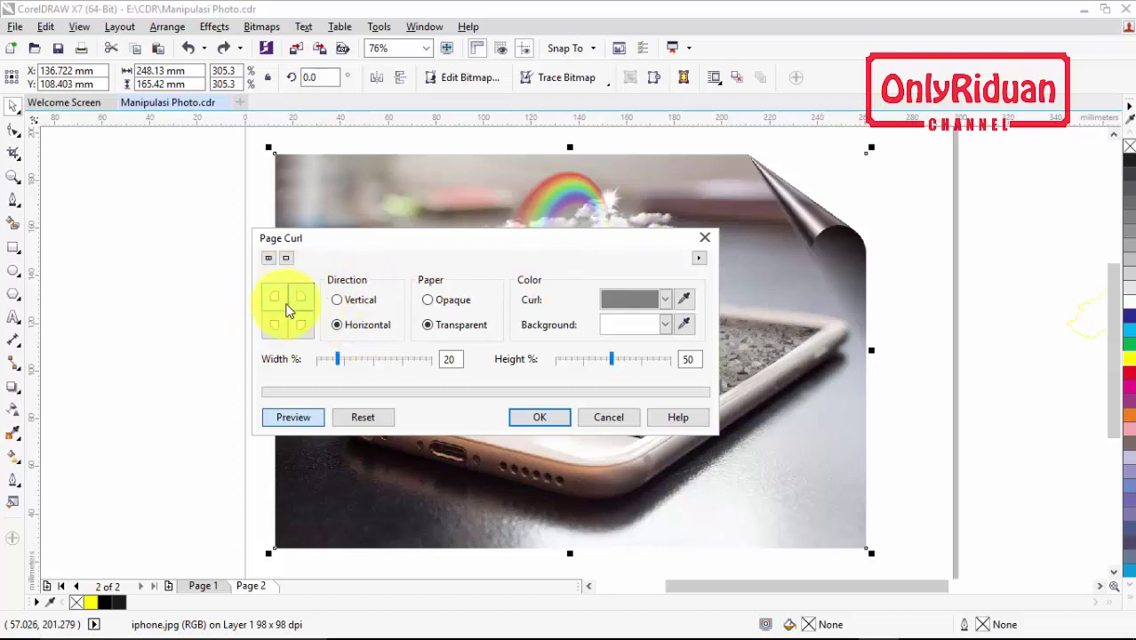
pyautogui.click(303, 303)
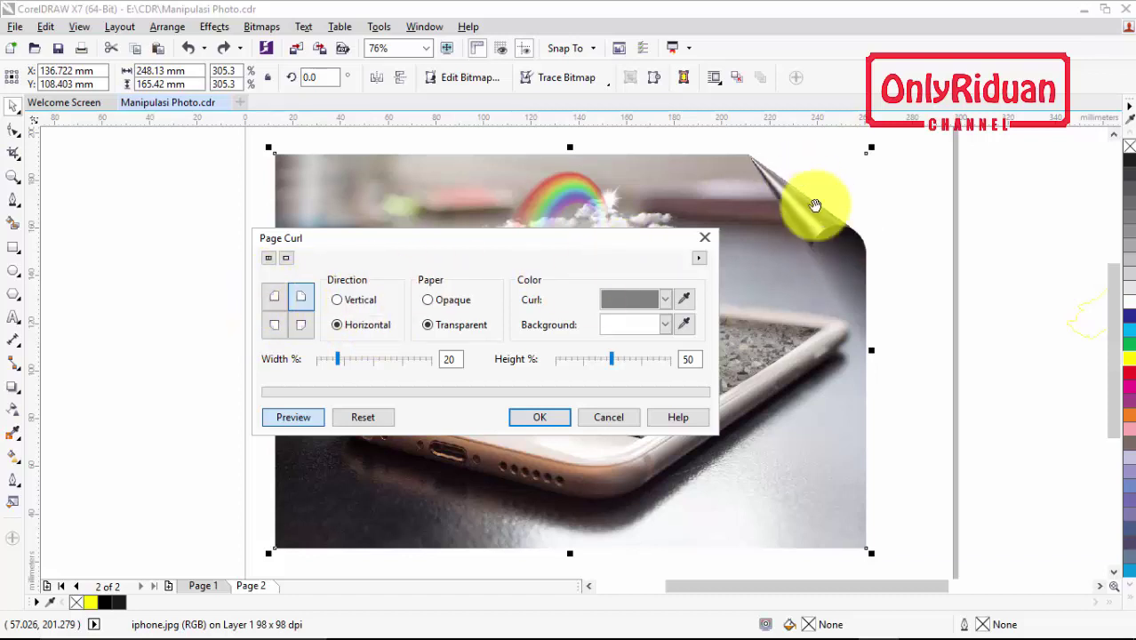
pyautogui.click(341, 302)
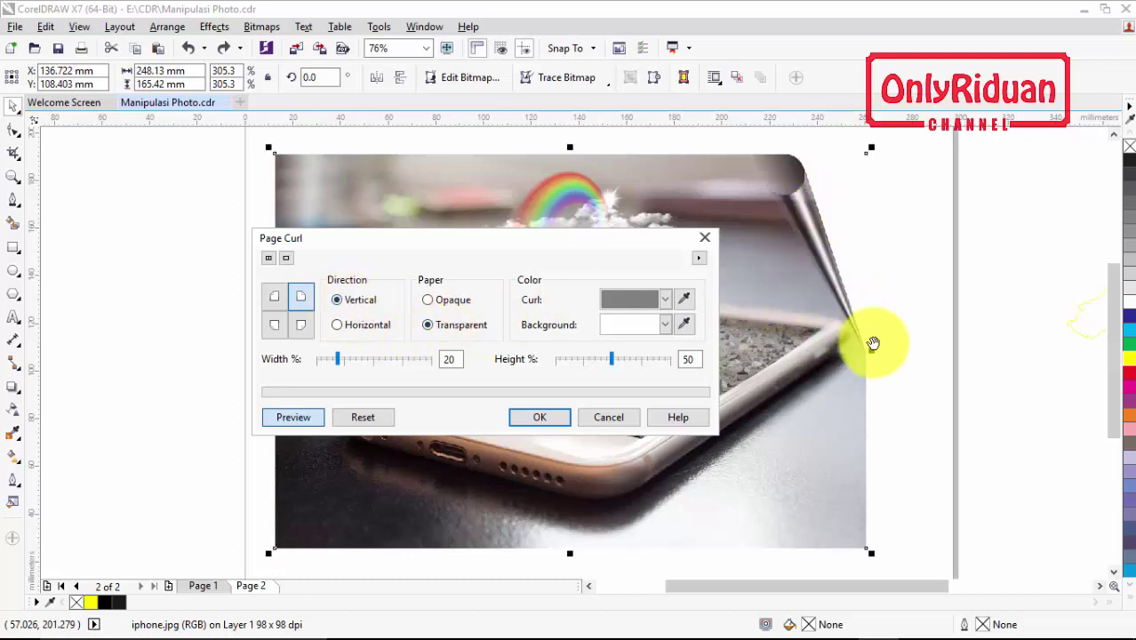
pyautogui.click(339, 325)
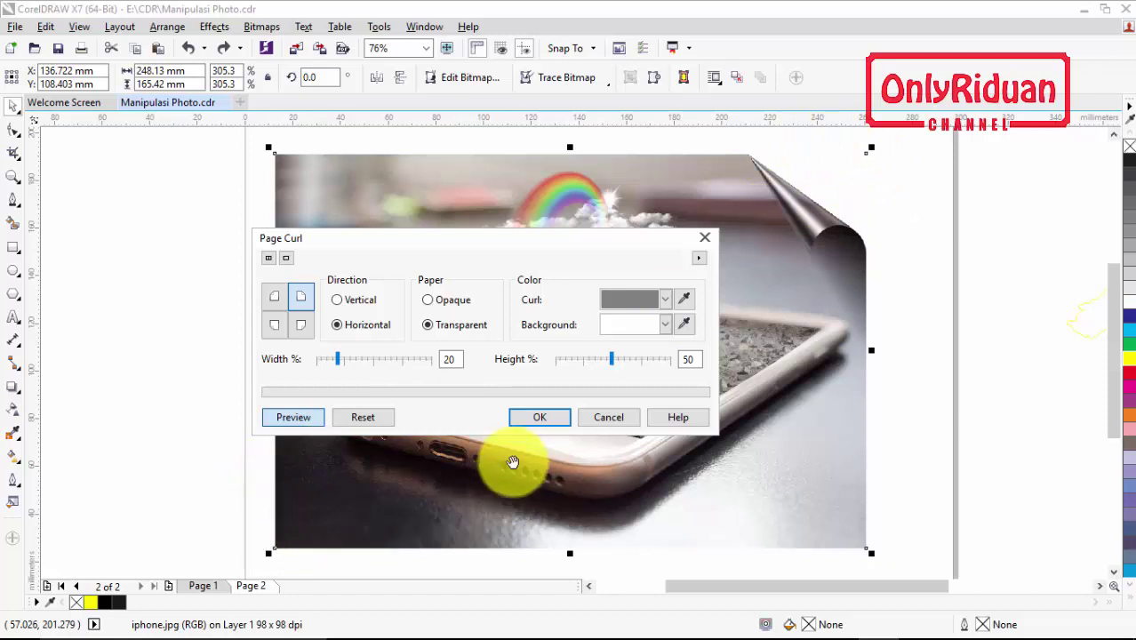
pyautogui.click(540, 418)
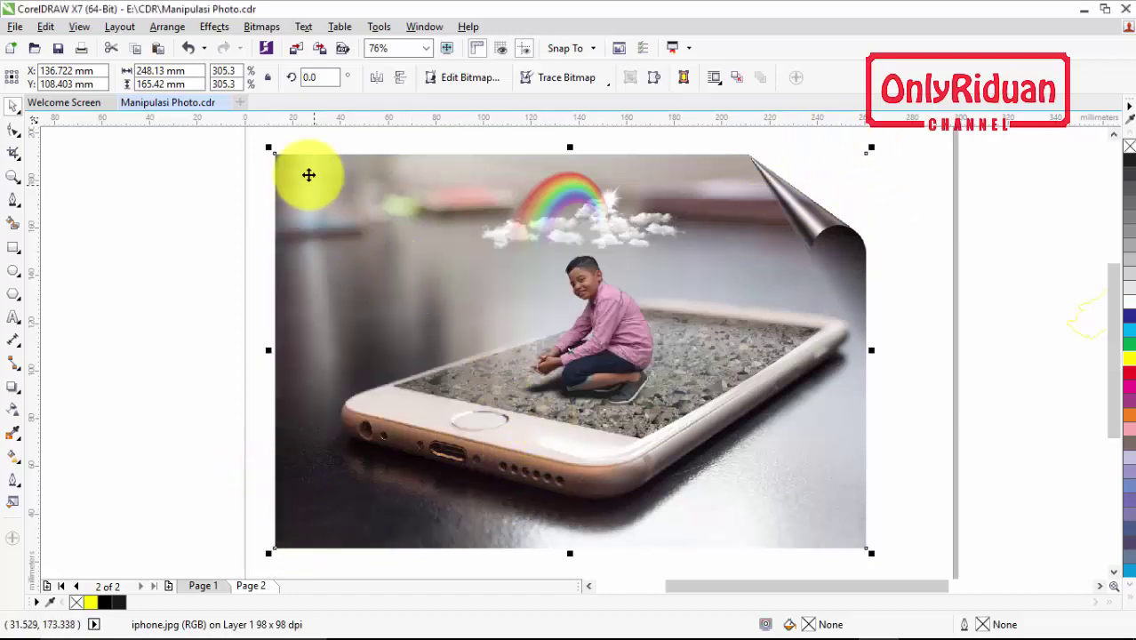
# Add a second Page Curl on the phone photo's bottom-left corner
pyautogui.click(260, 27)
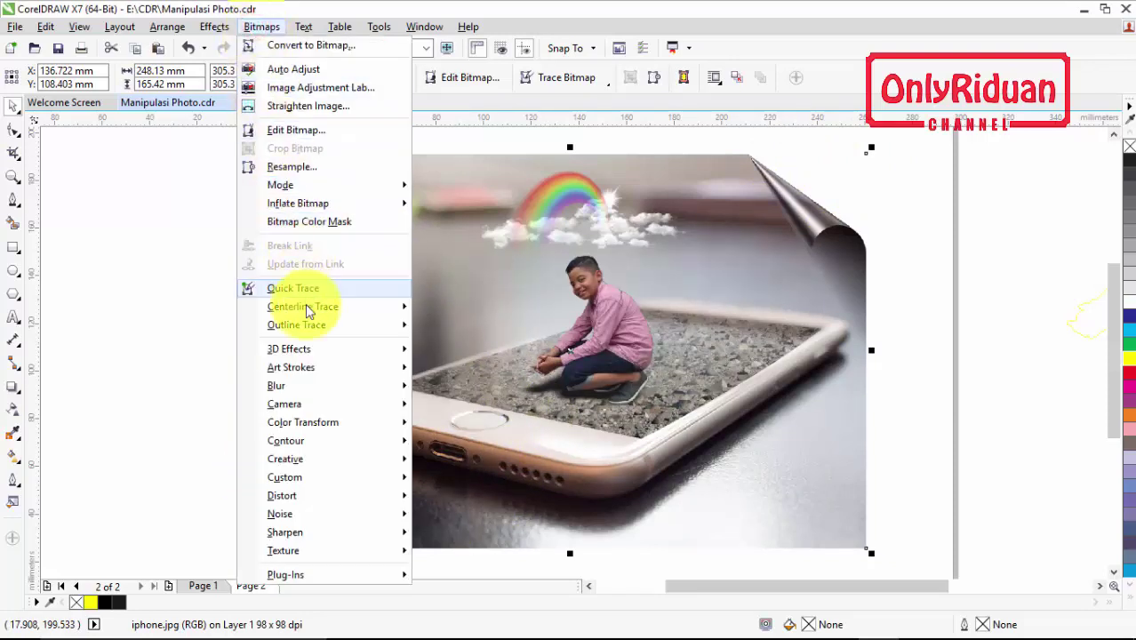
pyautogui.moveTo(304, 354)
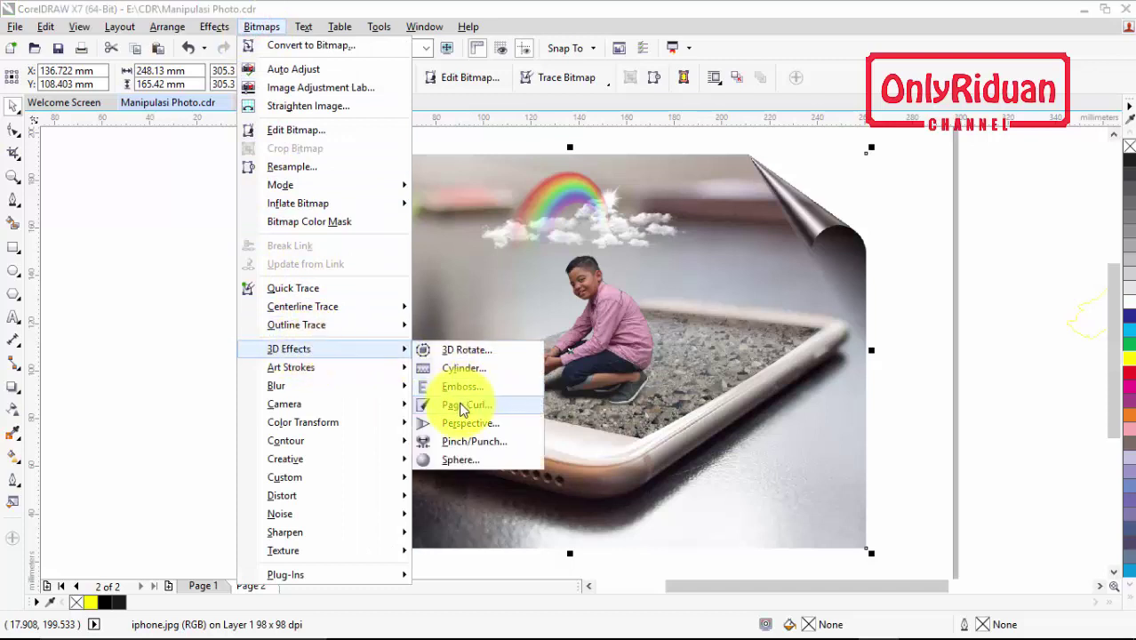
pyautogui.click(462, 405)
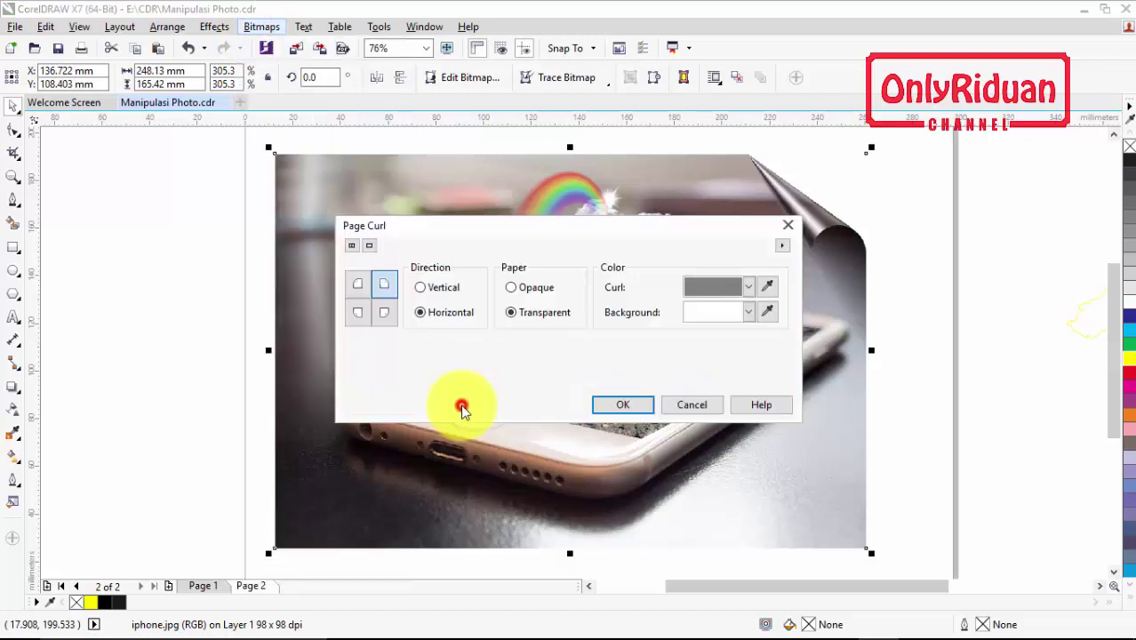
pyautogui.click(357, 312)
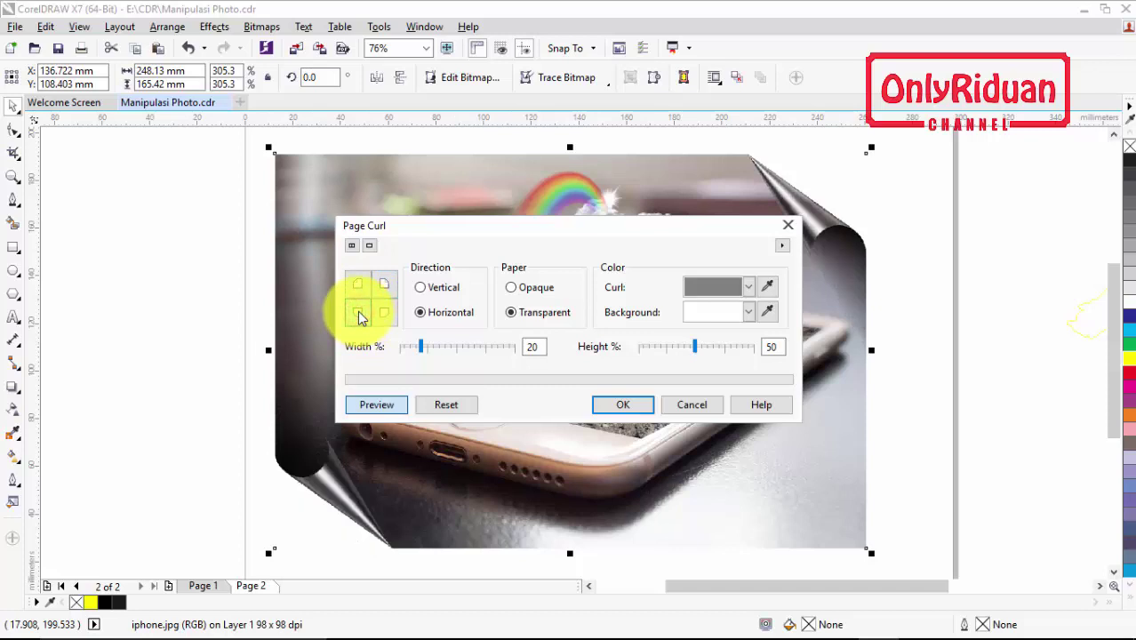
pyautogui.click(623, 407)
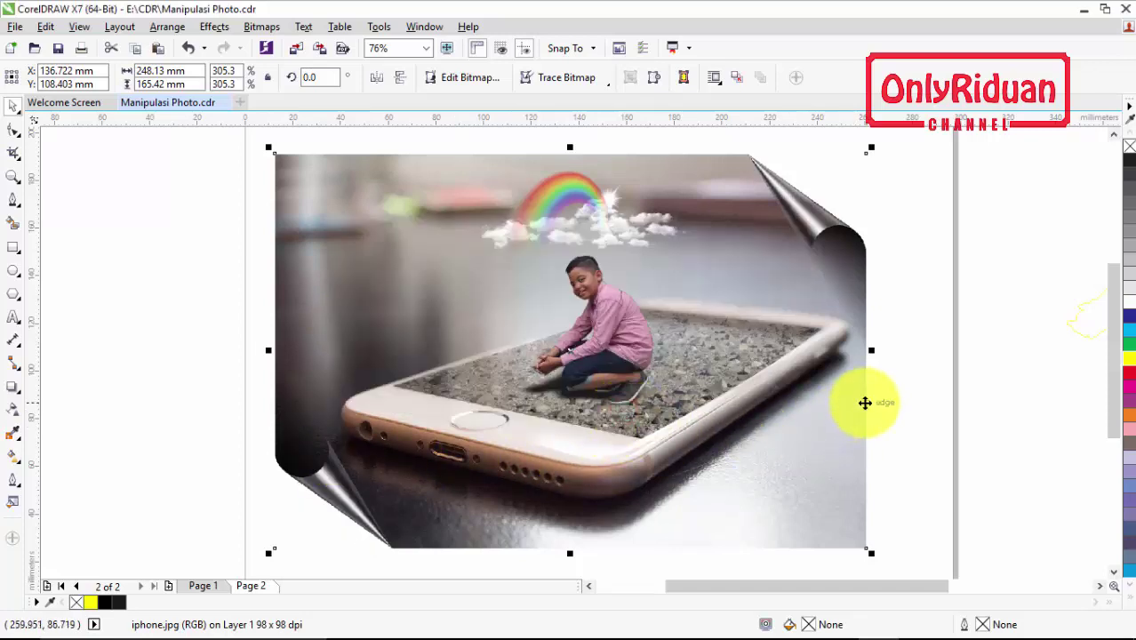